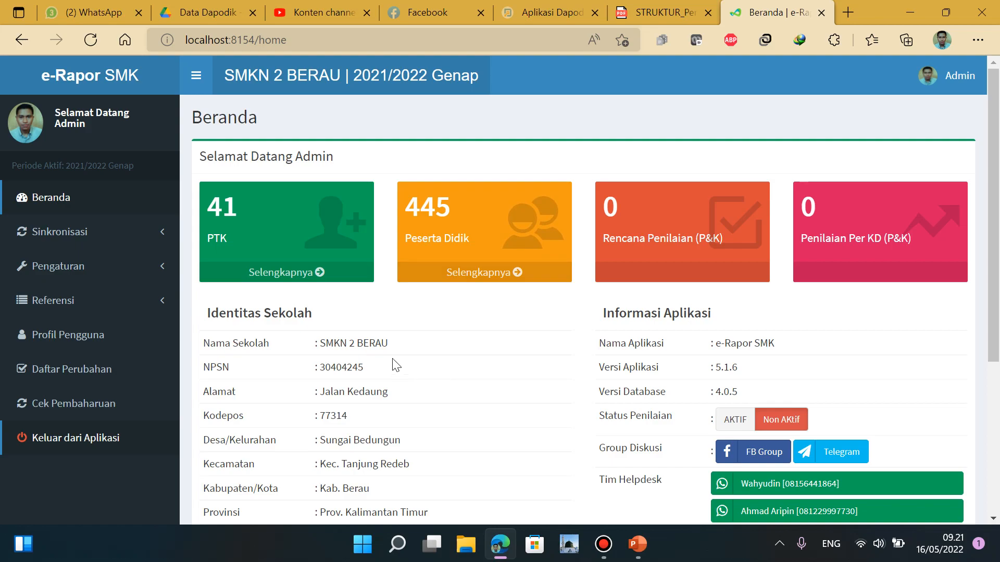
Open Hak Akses Pengguna under Pengaturan and place the cursor in the user search box
left_click(66, 270)
left_click(78, 319)
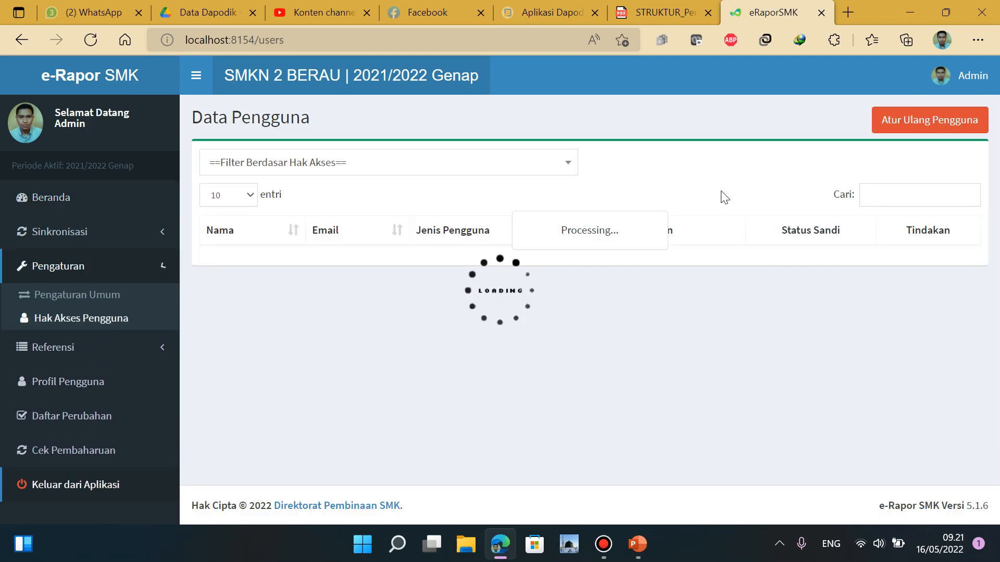
left_click(908, 196)
Filter the user list by the teacher's name and copy their password from Status Sandi
type("ja")
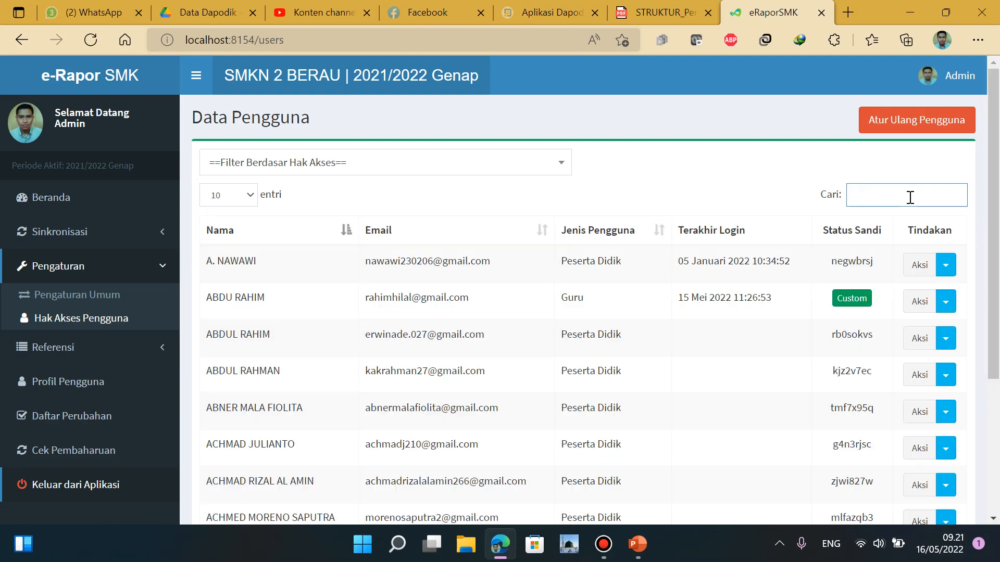
type("lal")
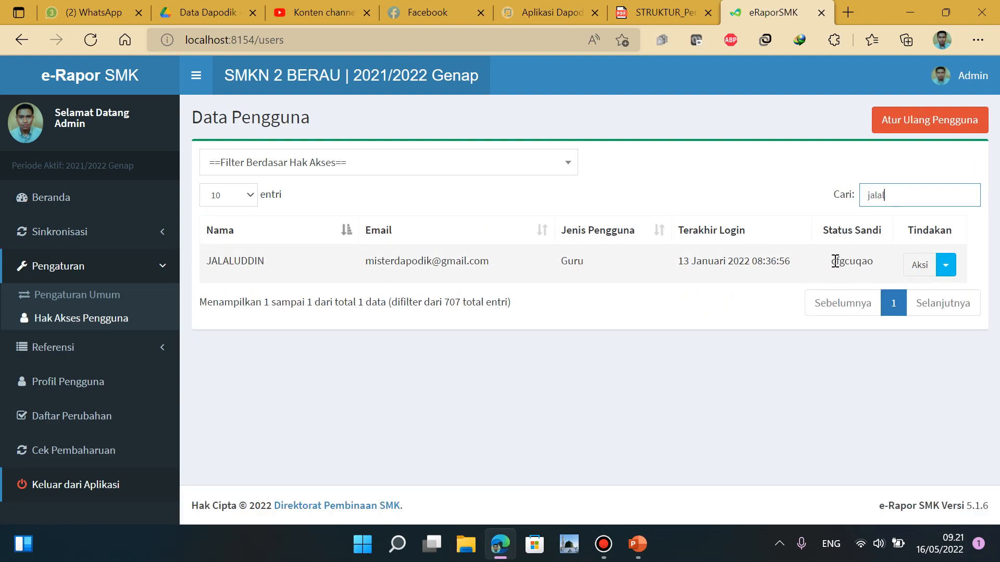
left_click_drag(832, 261, 885, 265)
right_click(857, 262)
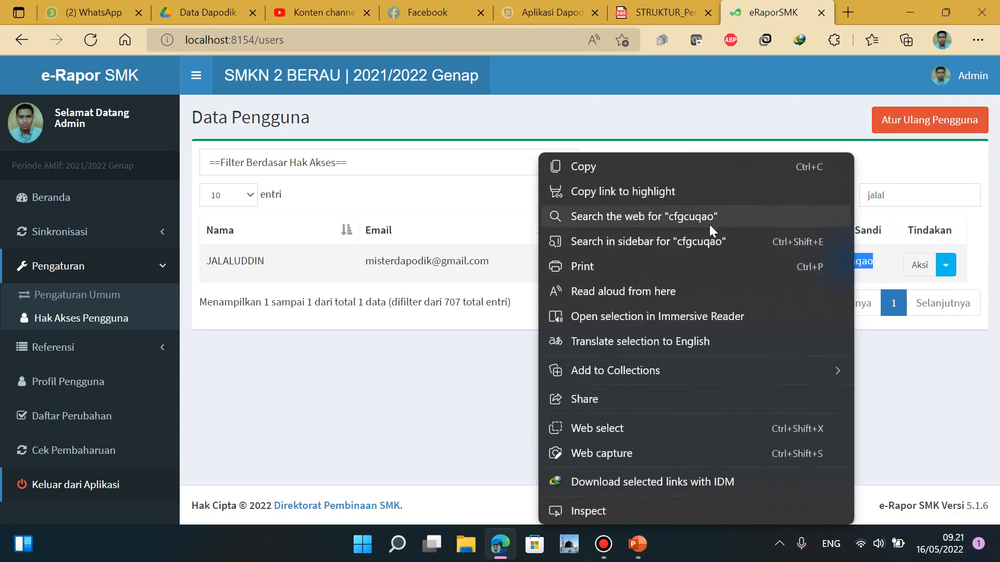
left_click(660, 167)
Sign out of the admin account and paste the copied code into the login name field
left_click(98, 486)
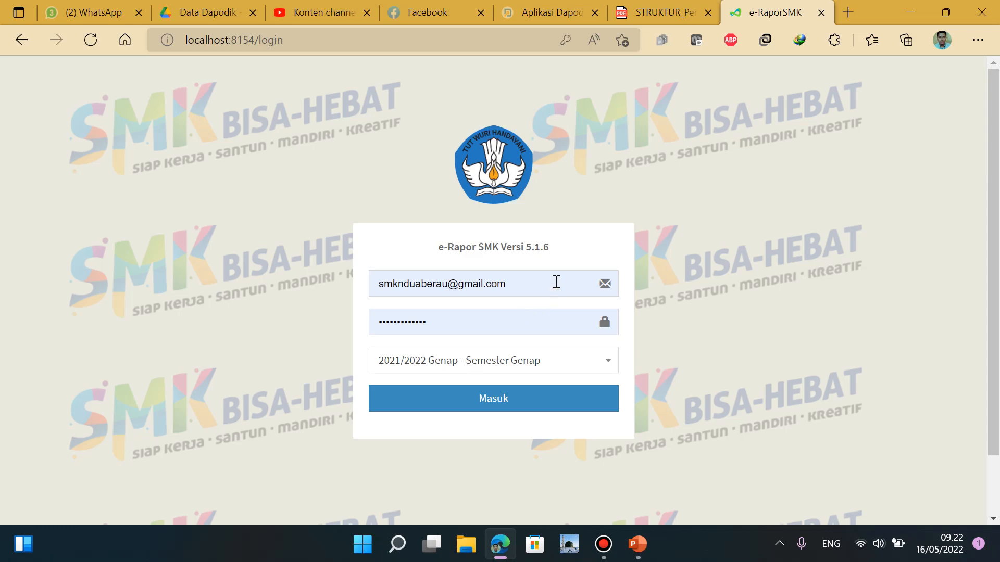
triple_click(556, 283)
key("ctrl+v")
Replace the password field with the teacher's copied password and submit the login
left_click(483, 320)
key("ctrl+a")
key("ctrl+v")
left_click(514, 399)
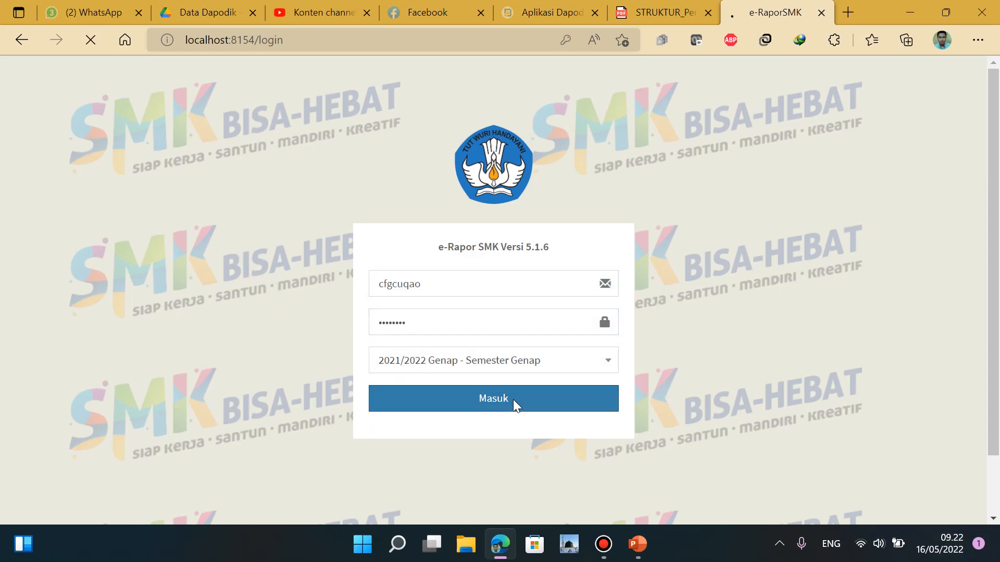
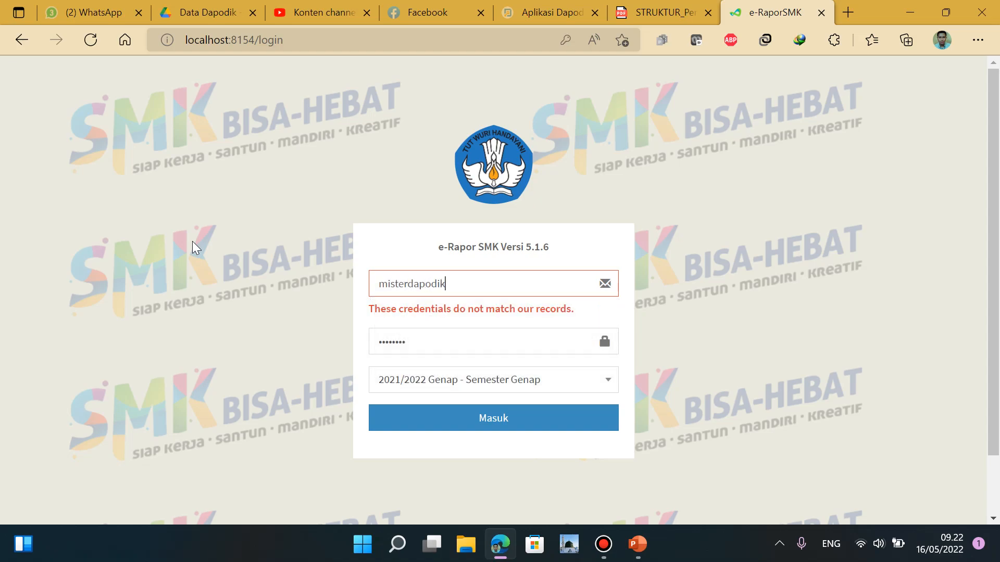
Log in with the teacher's e-mail, dismiss Edge's save-password offer, and open the user profile
left_click(527, 421)
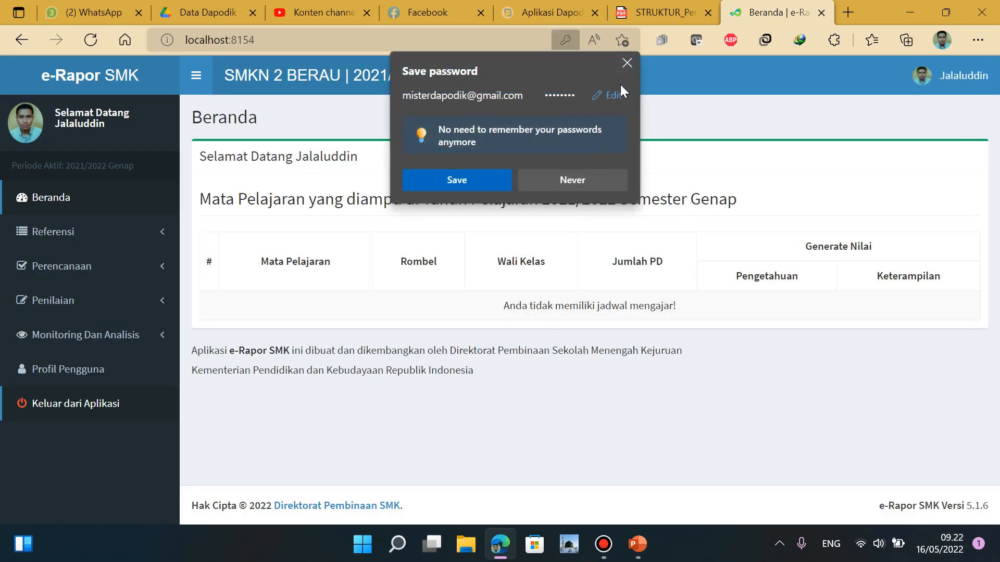
left_click(627, 68)
left_click(89, 368)
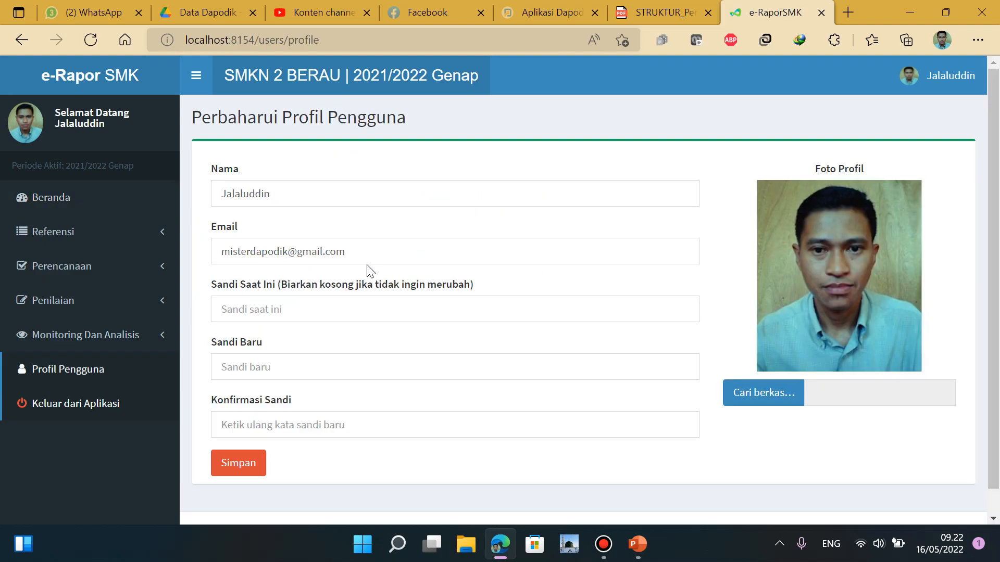
Change the account password by pasting the current one and entering a new one, then return to Beranda
left_click(354, 312)
key("ctrl+v")
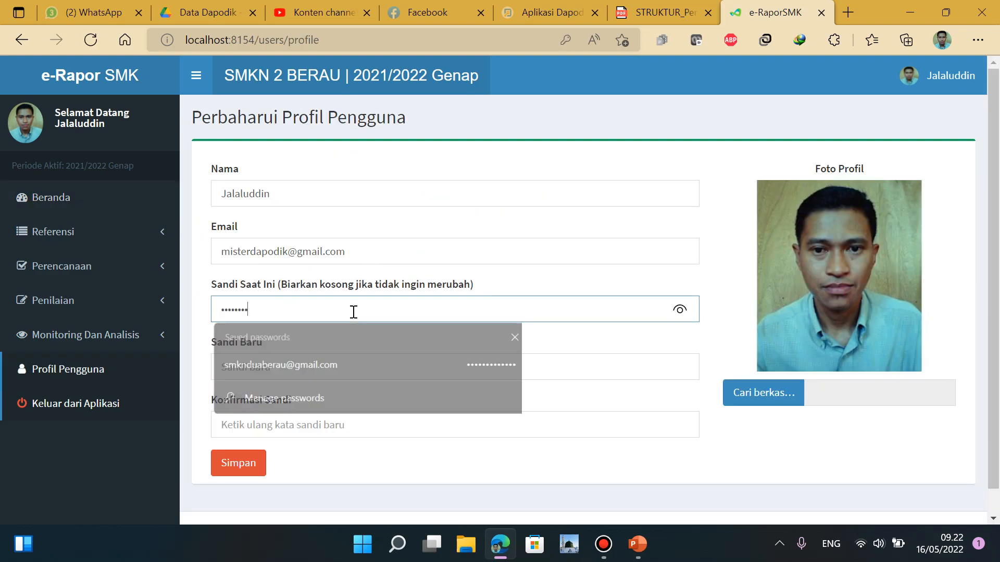
left_click(318, 369)
type("123456")
left_click(316, 416)
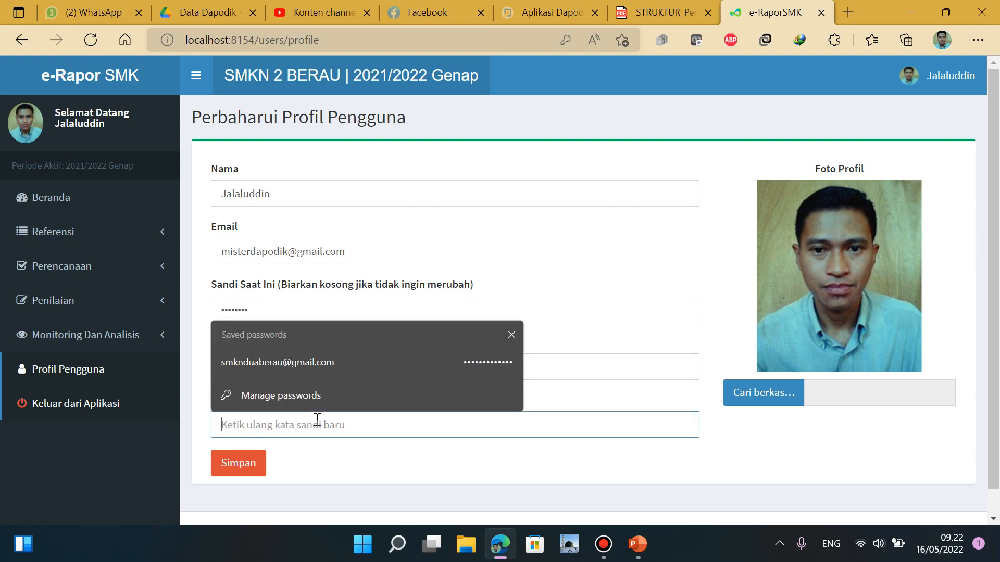
type("1234")
left_click(255, 469)
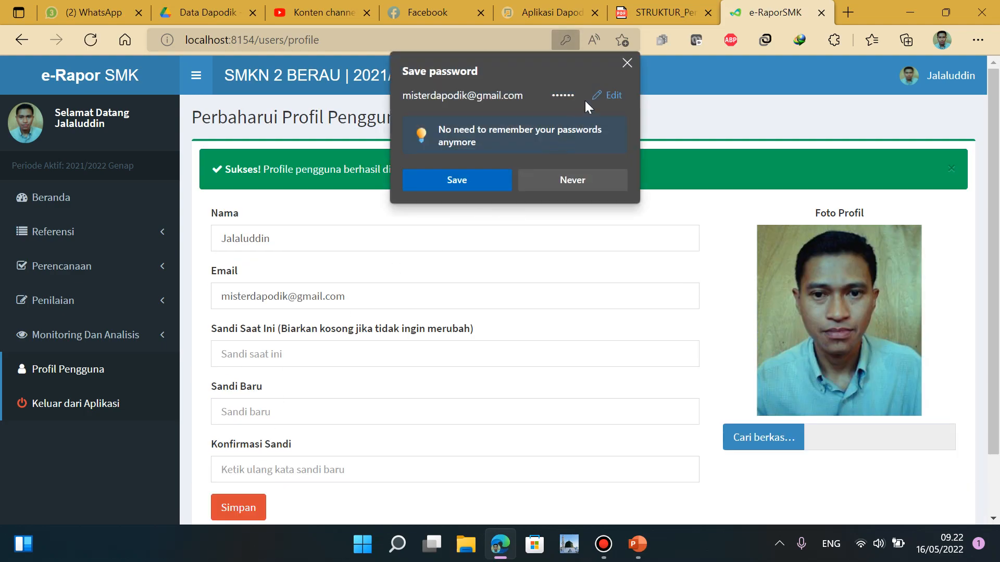
left_click(627, 63)
left_click(48, 202)
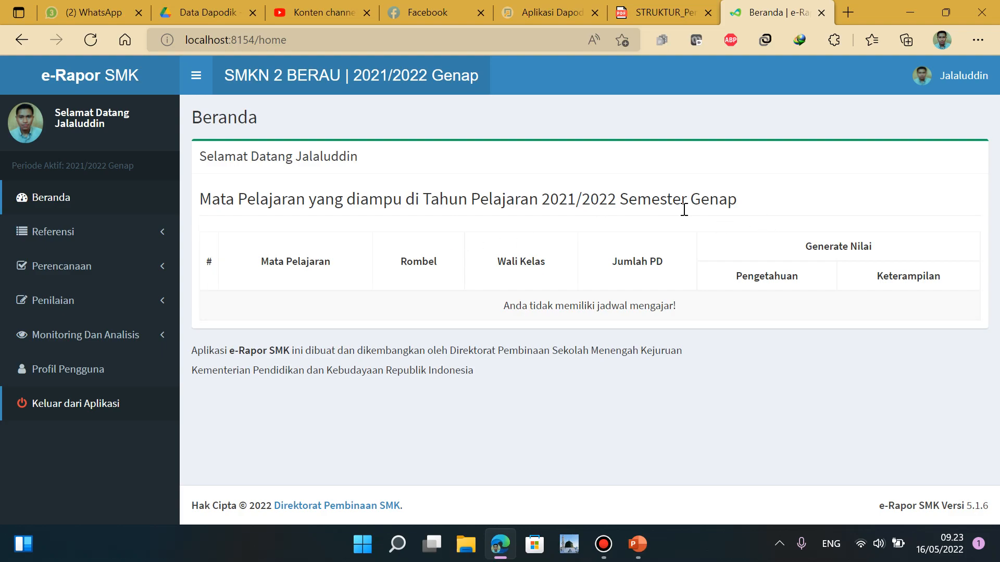
Sign out of the teacher account, log back in as Admin, and expand Referensi
left_click(88, 411)
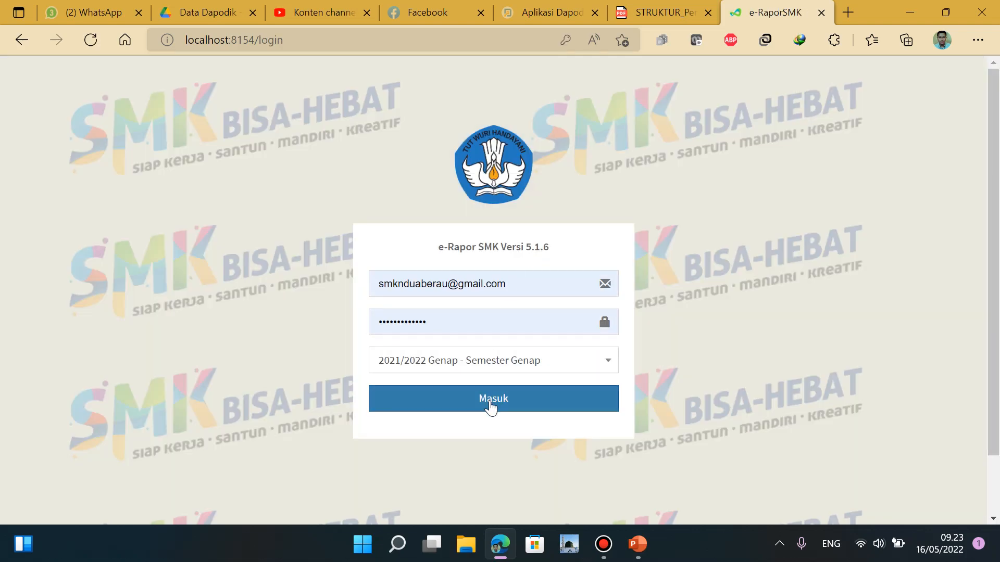
left_click(499, 409)
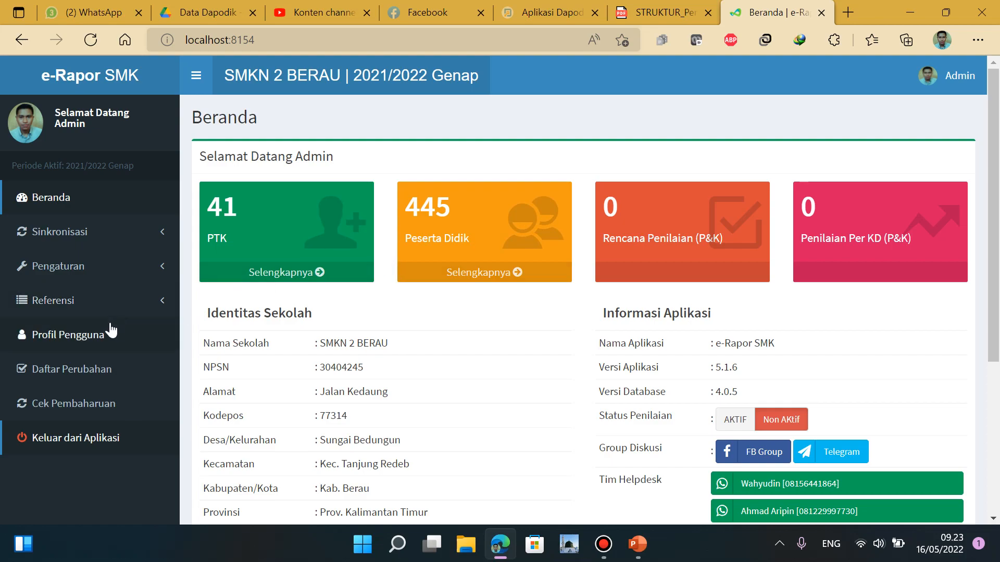
left_click(54, 306)
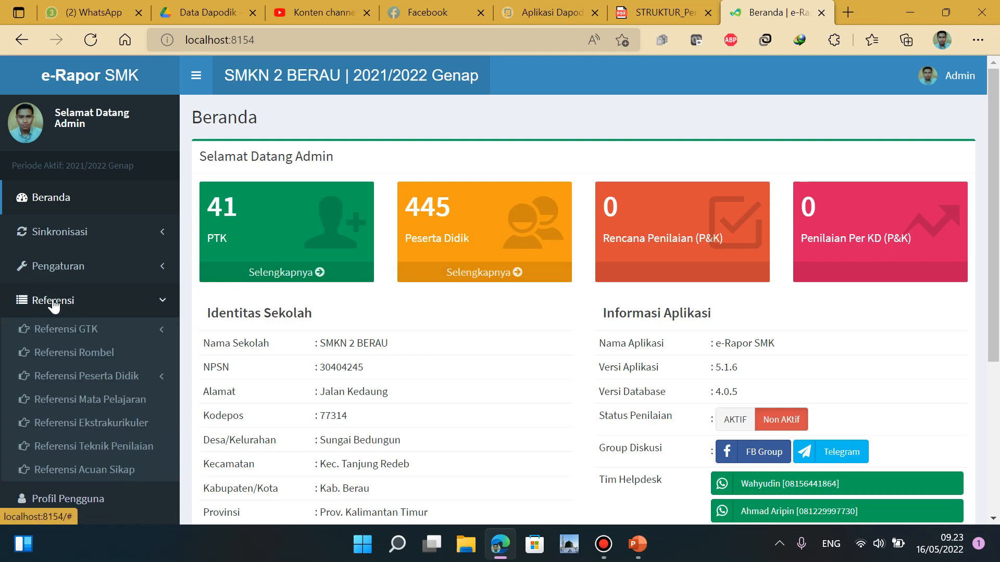
Open Referensi Rombel and scroll its 14 class groups, briefly comparing with the Dapodik tab
left_click(98, 355)
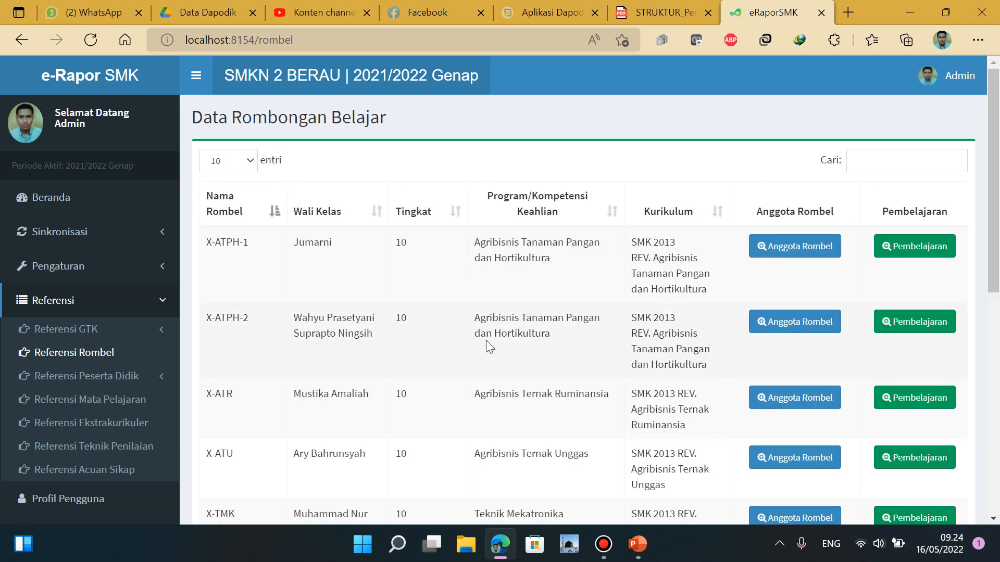
scroll(486, 340, "down", 5)
scroll(487, 341, "down", 2)
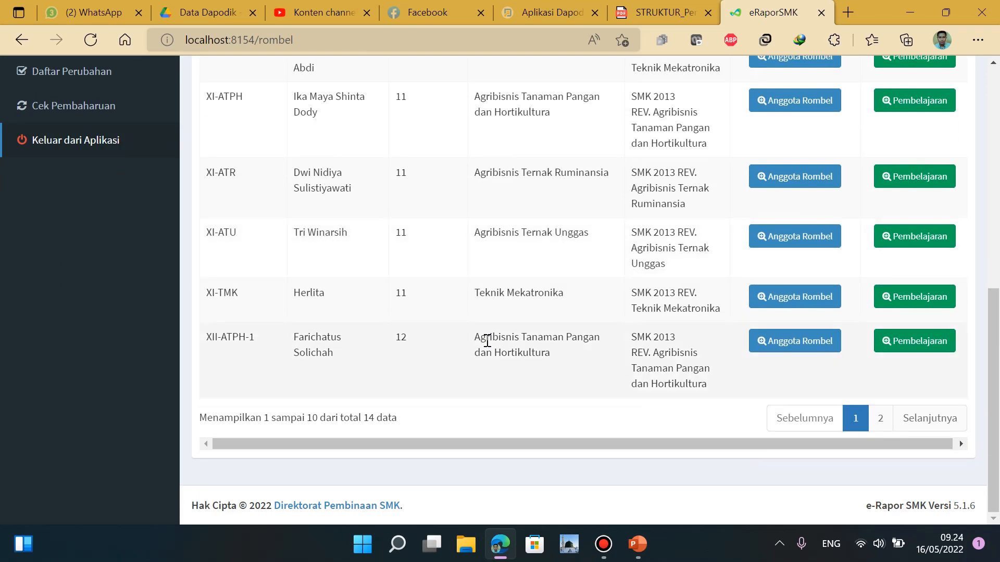
scroll(487, 341, "up", 7)
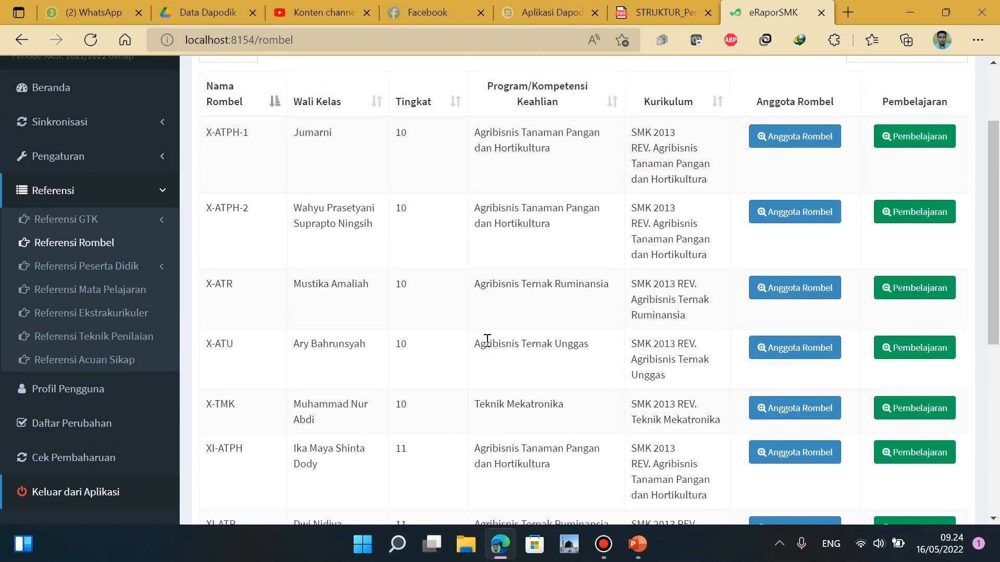
scroll(487, 341, "down", 7)
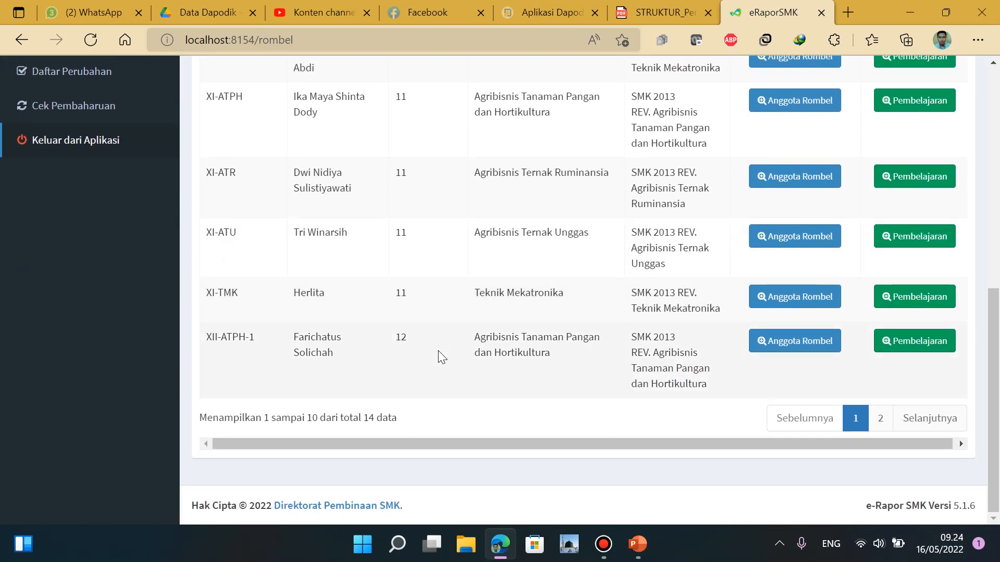
scroll(475, 286, "up", 5)
left_click(548, 21)
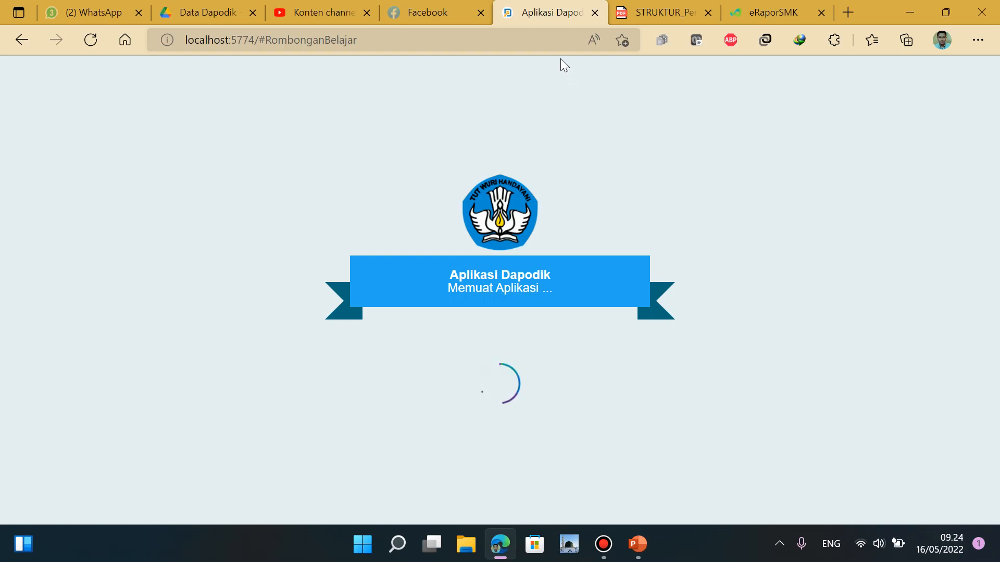
left_click(723, 8)
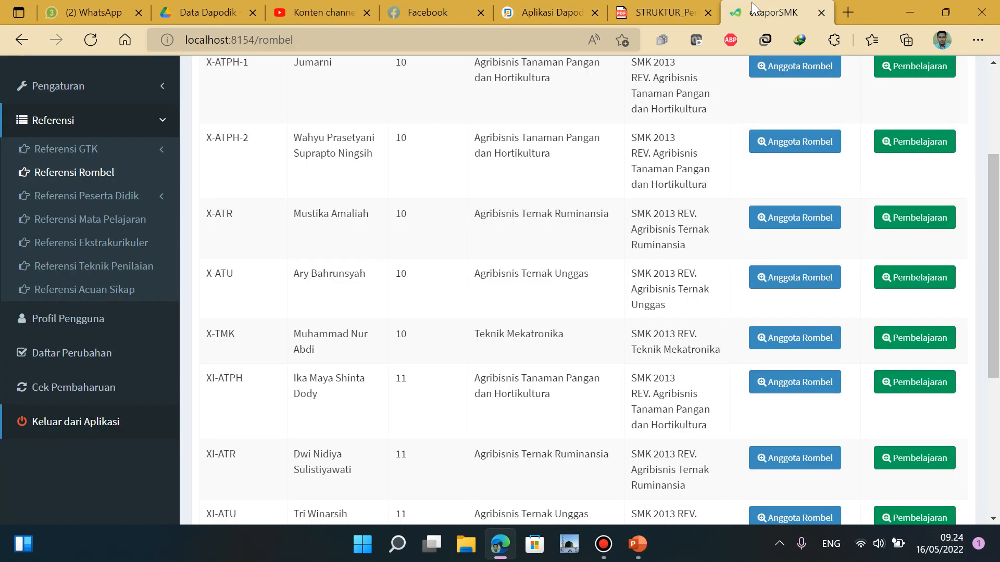
scroll(704, 304, "down", 5)
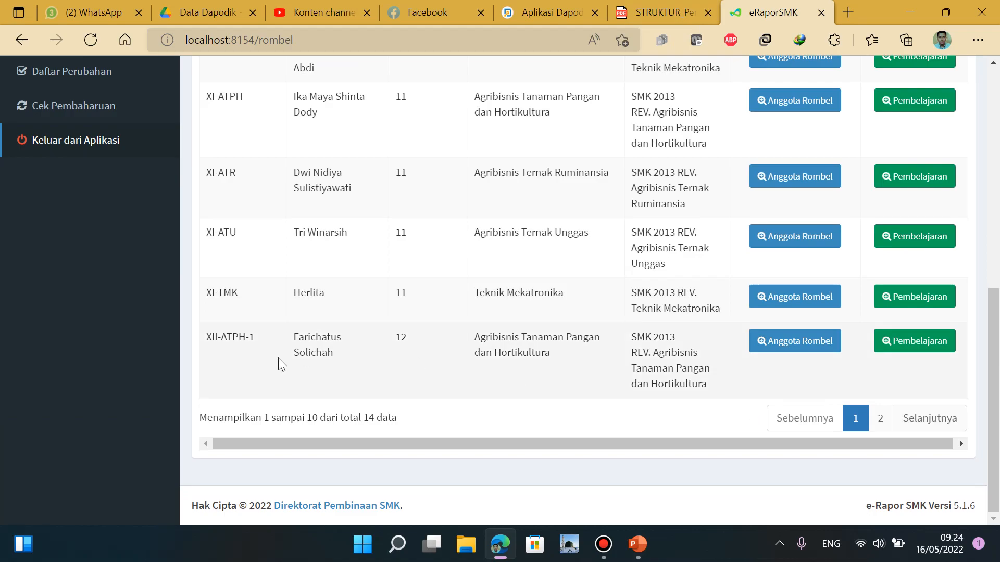
scroll(529, 339, "up", 10)
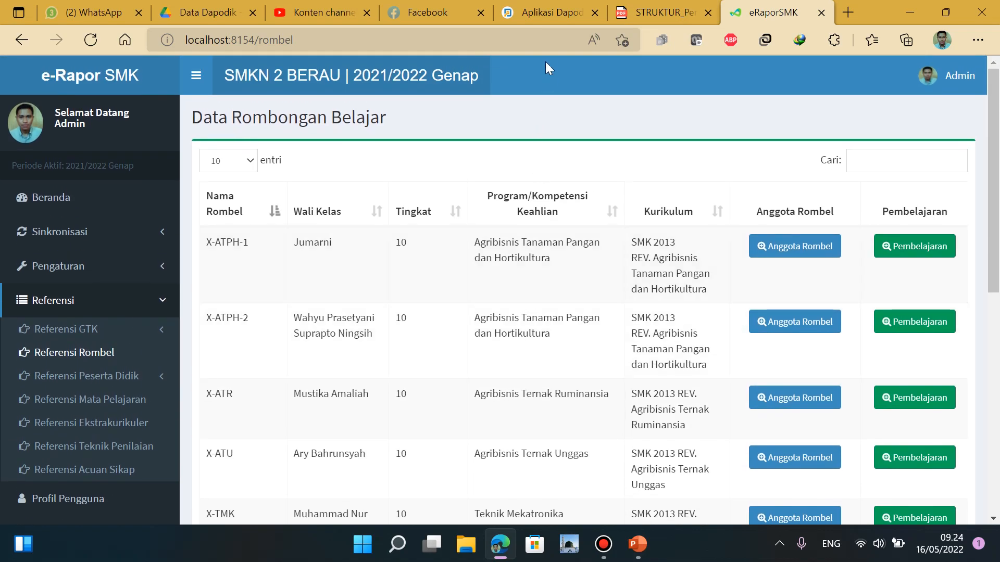
In Dapodik, close the welcome notes and select the X-ATPH-1 class group
left_click(548, 11)
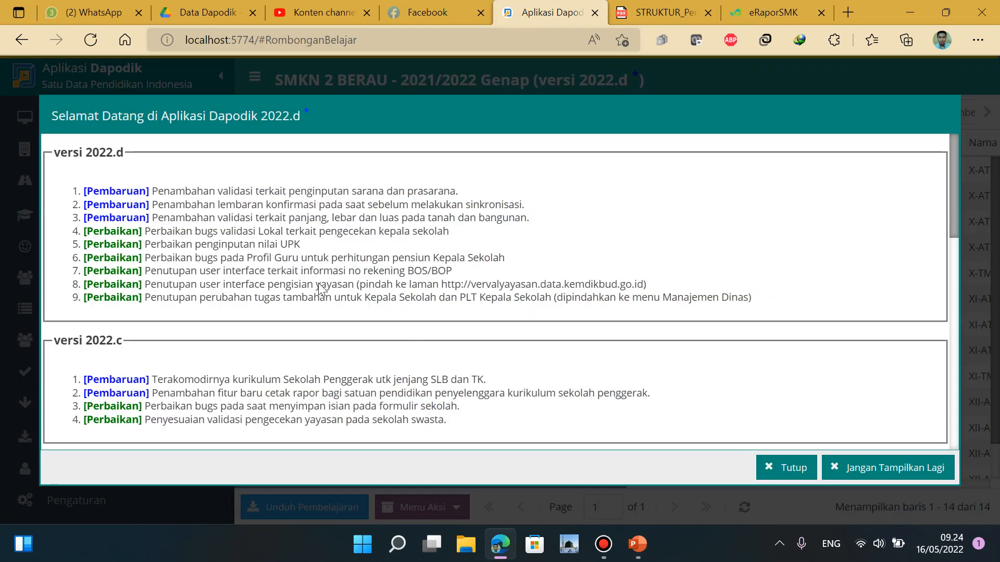
left_click(791, 469)
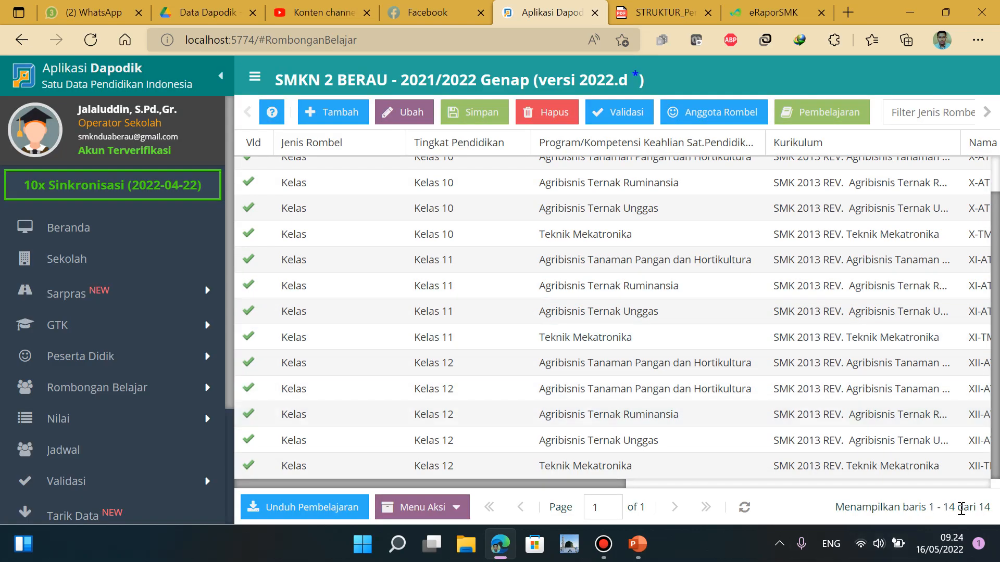
left_click_drag(595, 483, 815, 480)
scroll(720, 389, "up", 1)
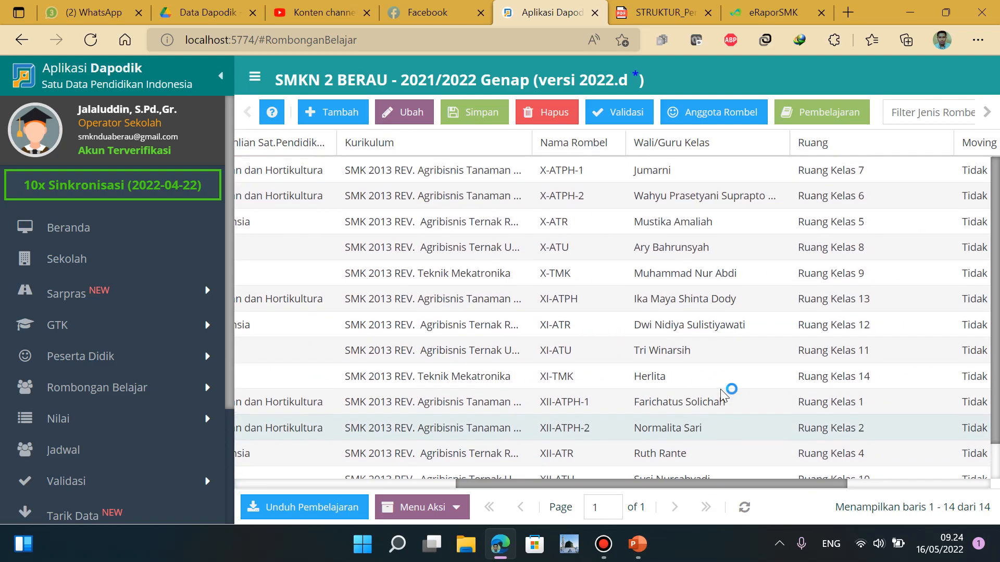
left_click(631, 171)
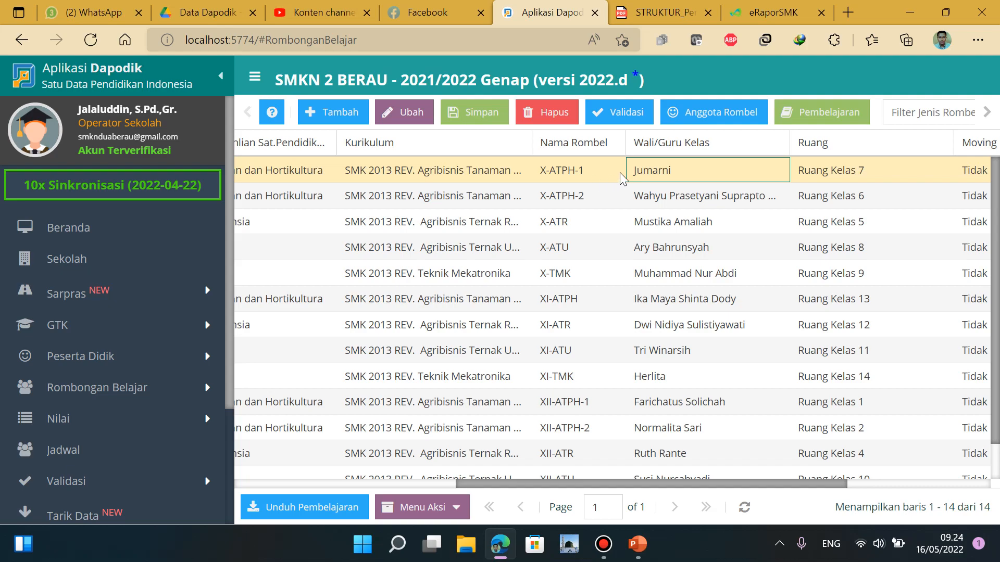
Scroll through X-ATPH-1's Pembelajaran subject list, then close it
left_click(828, 116)
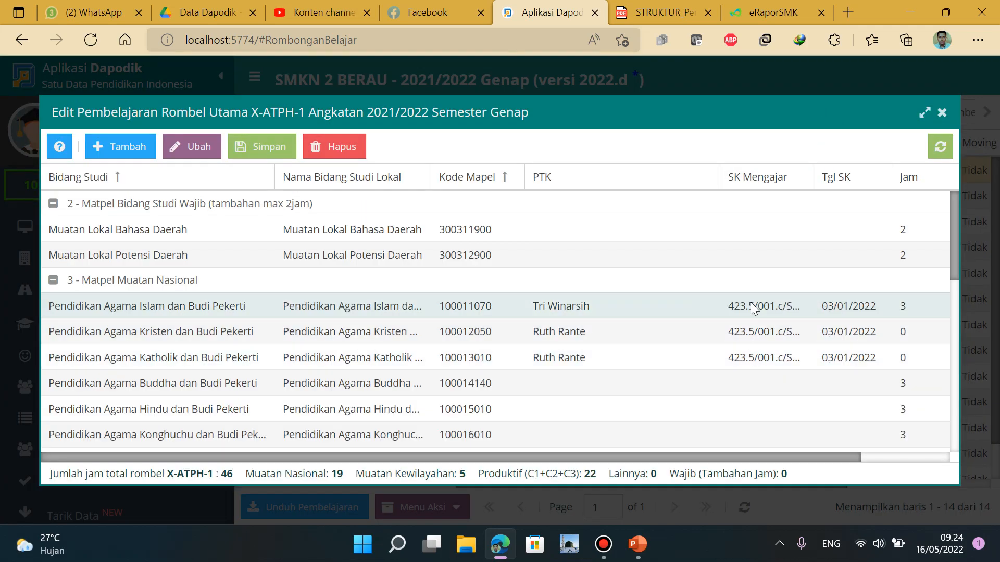
scroll(646, 292, "down", 3)
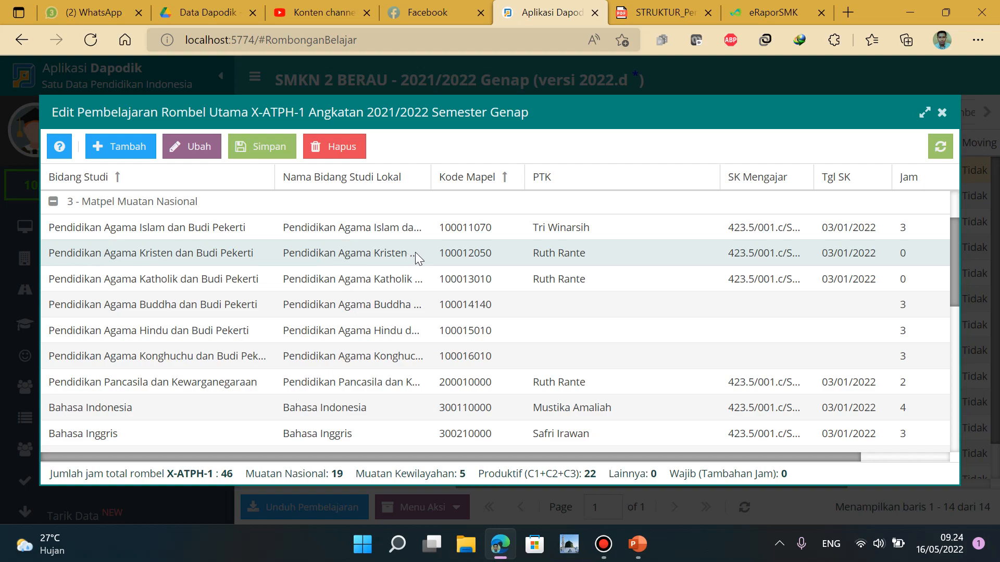
scroll(677, 302, "down", 3)
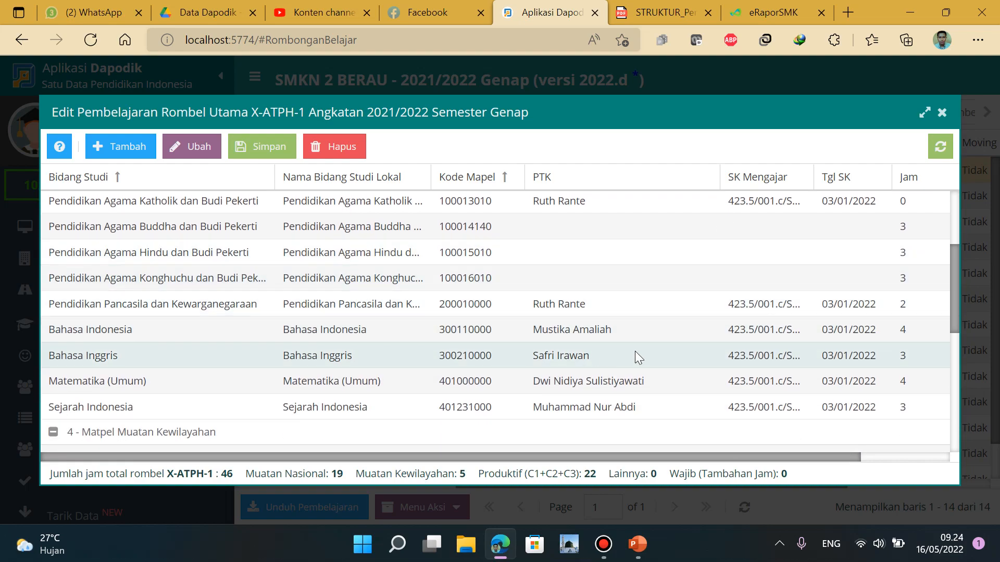
scroll(651, 346, "down", 10)
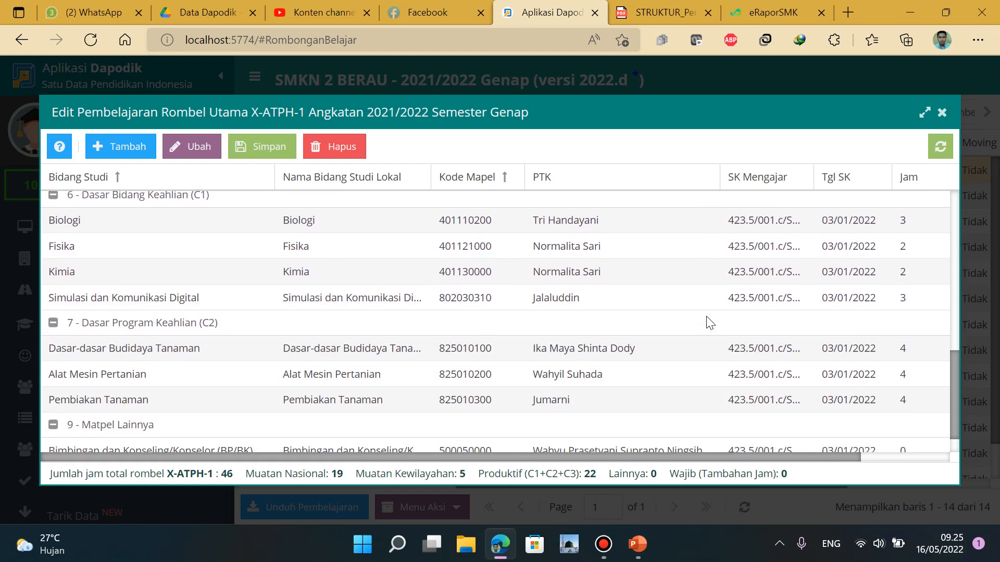
scroll(707, 317, "down", 1)
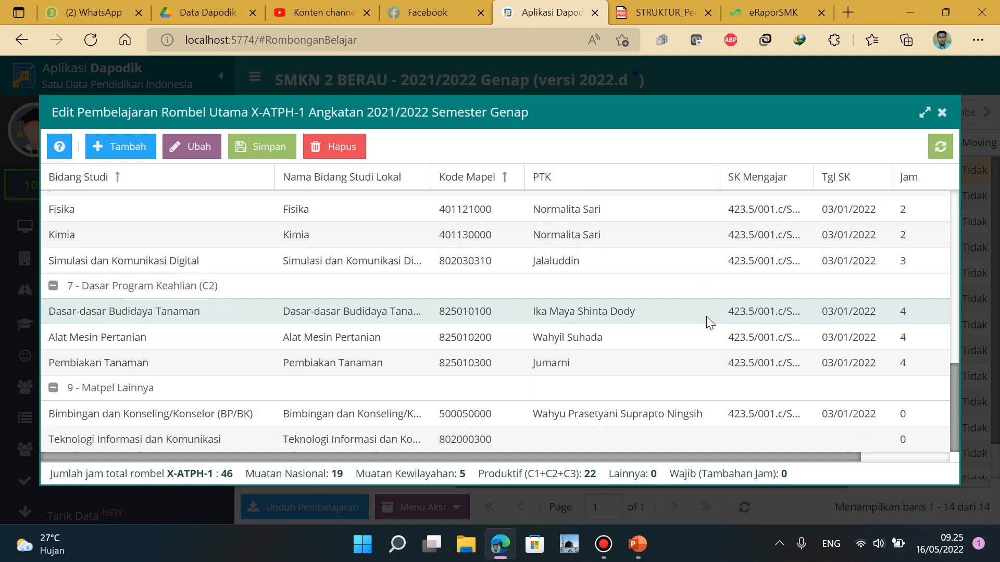
scroll(707, 316, "up", 15)
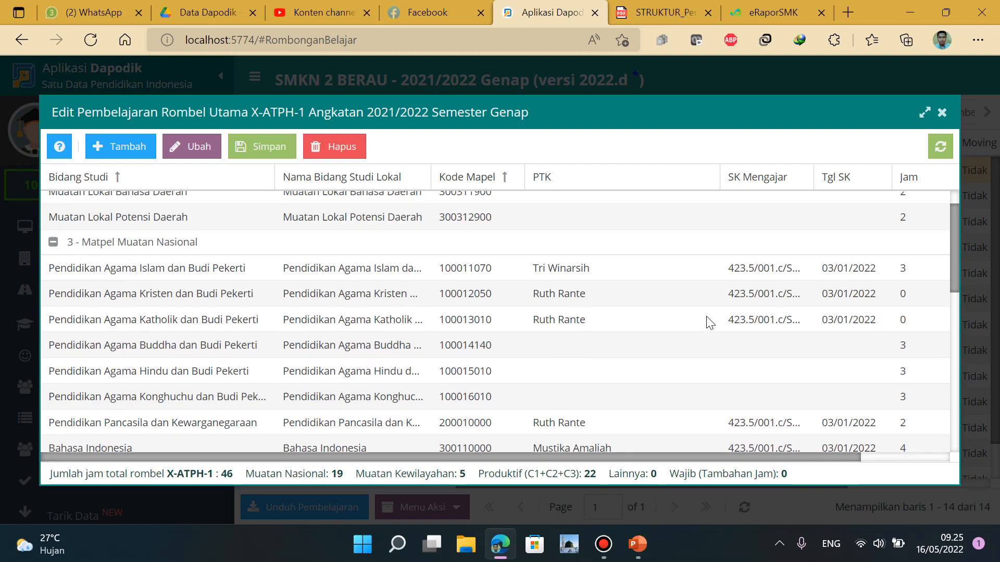
left_click(943, 113)
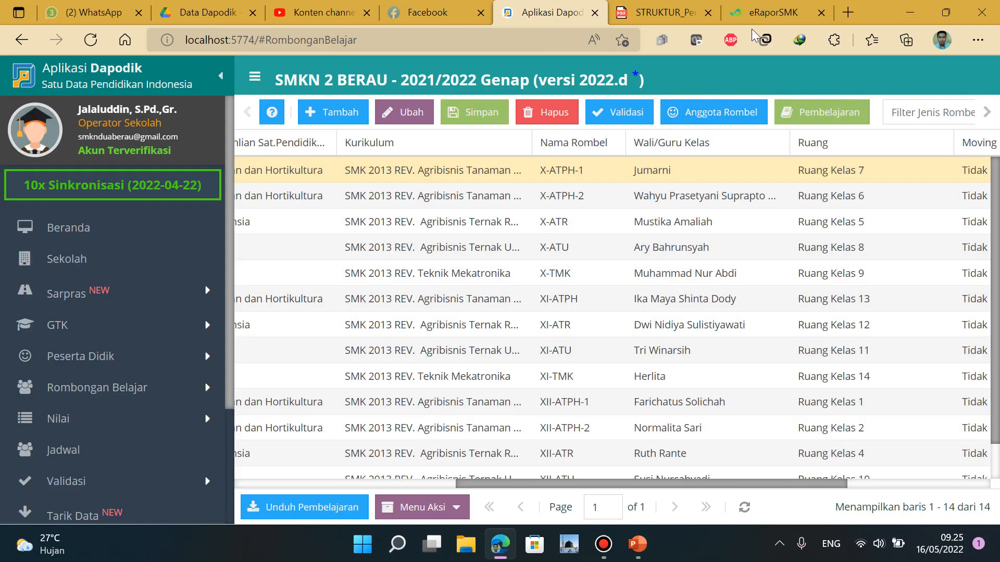
Back in e-Rapor, scroll the Rombel list and open Pembelajaran for class X-TMK
left_click(759, 15)
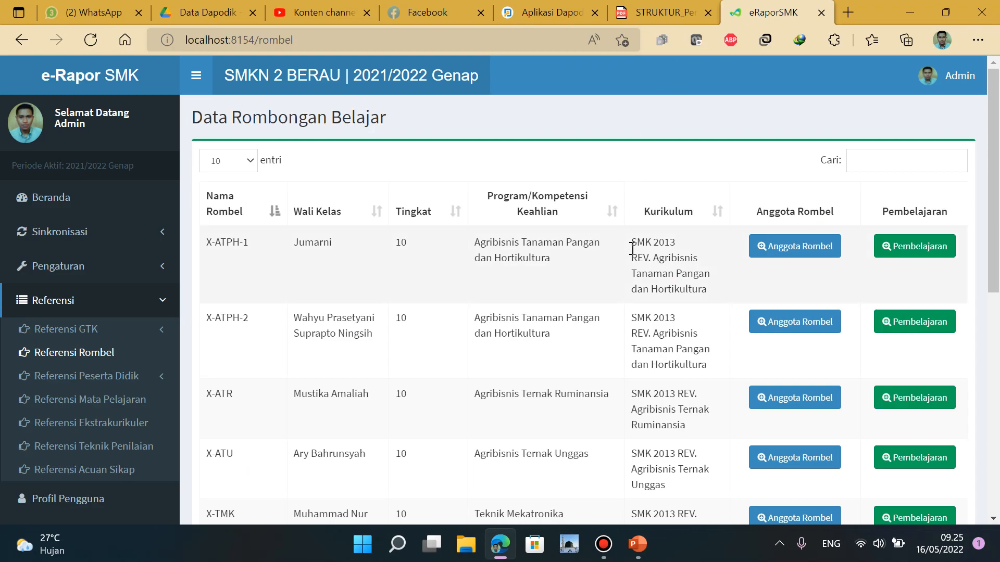
scroll(695, 360, "down", 6)
scroll(696, 362, "down", 2)
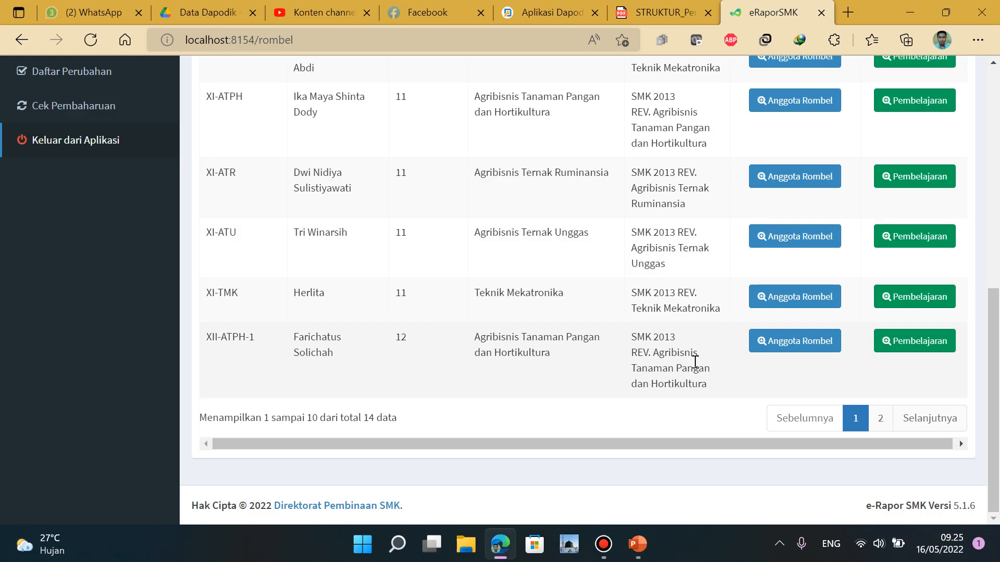
scroll(695, 360, "up", 7)
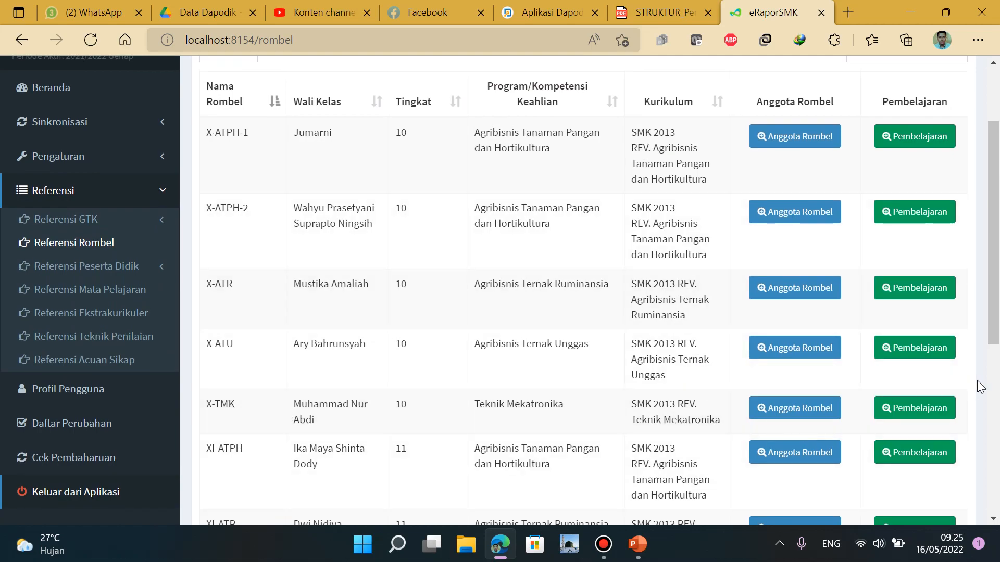
left_click(924, 410)
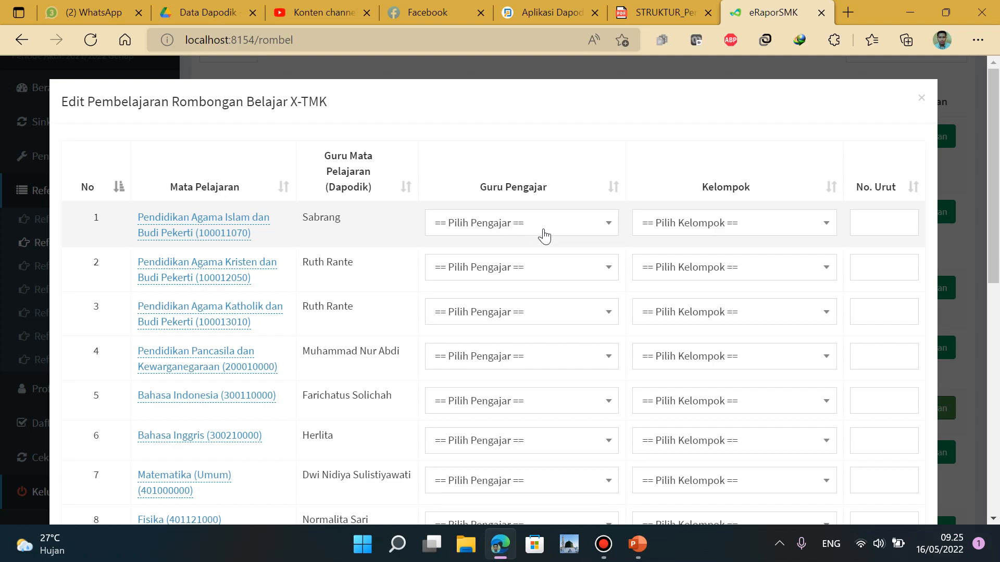
Scroll through all 17 X-TMK subjects down to the Tutup/Simpan footer
scroll(538, 231, "down", 4)
scroll(539, 231, "down", 4)
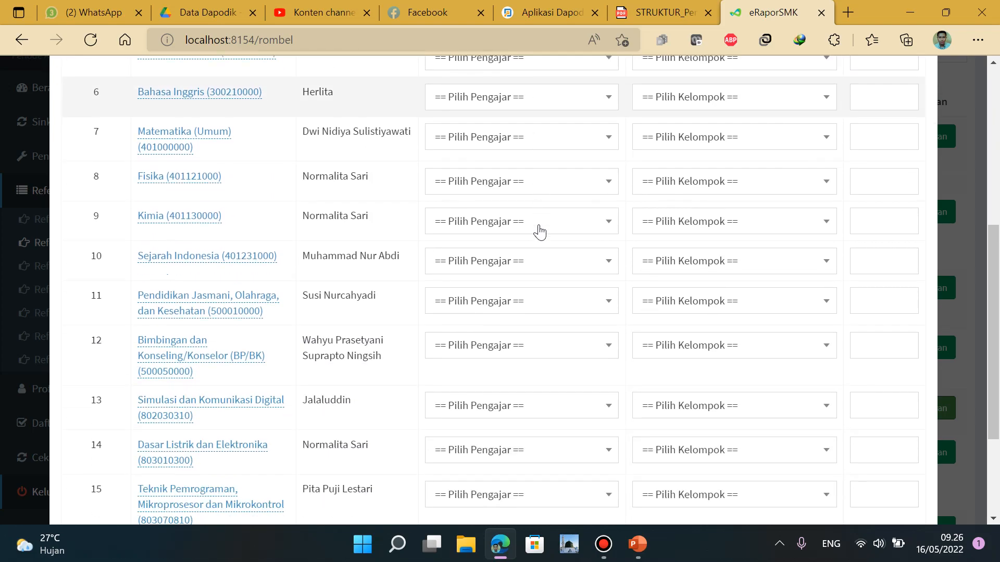
scroll(539, 231, "down", 2)
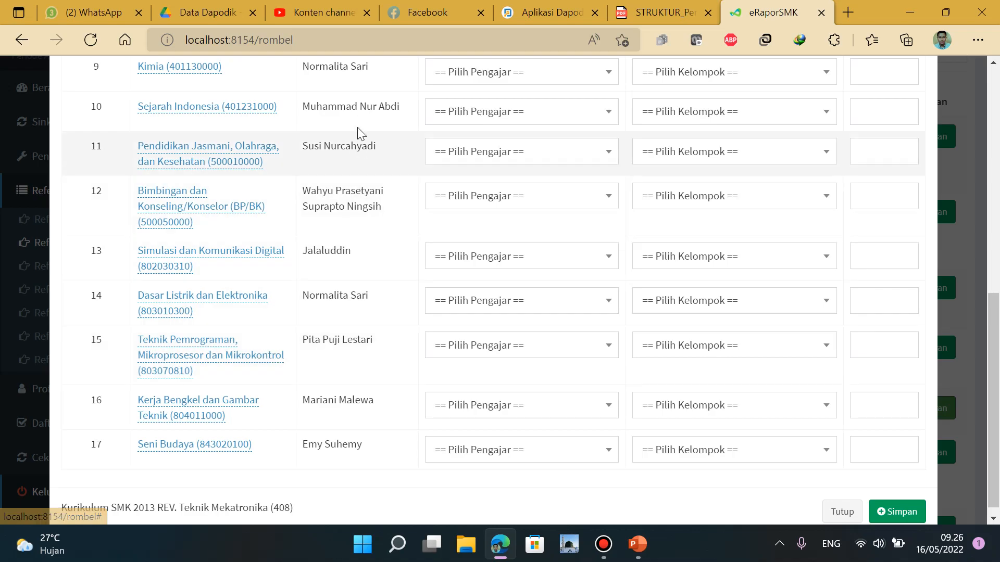
scroll(358, 347, "up", 9)
scroll(364, 219, "down", 4)
scroll(375, 318, "down", 3)
scroll(348, 396, "down", 2)
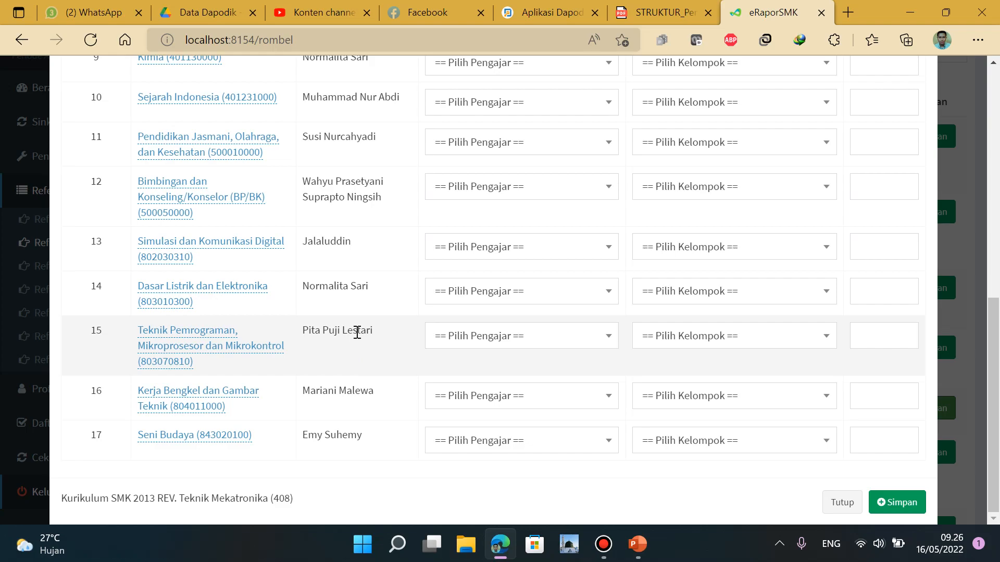
Zoom the browser out to 75% so subject 15's teacher dropdown fits on screen
left_click(599, 341)
left_click(545, 344)
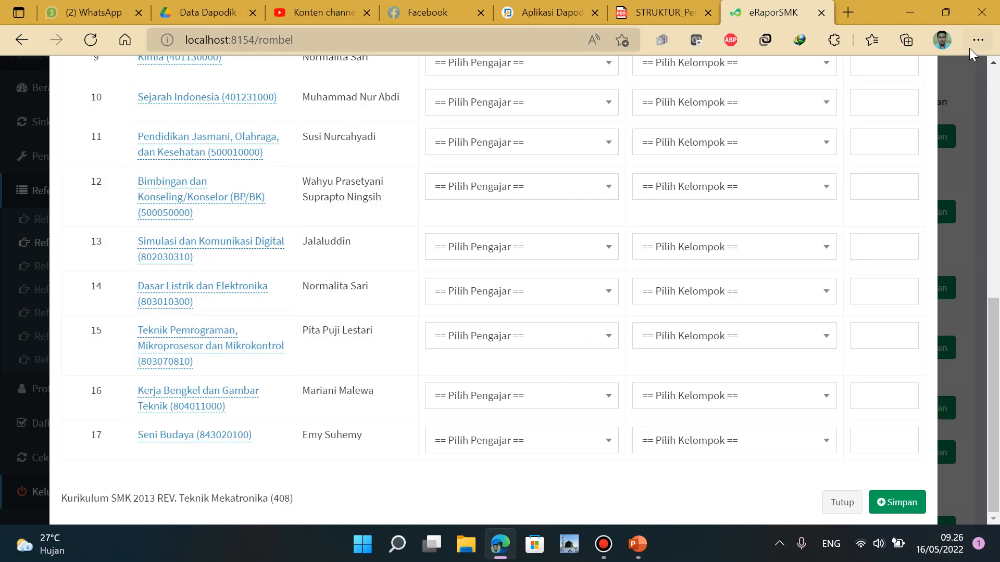
left_click(973, 40)
left_click(839, 94)
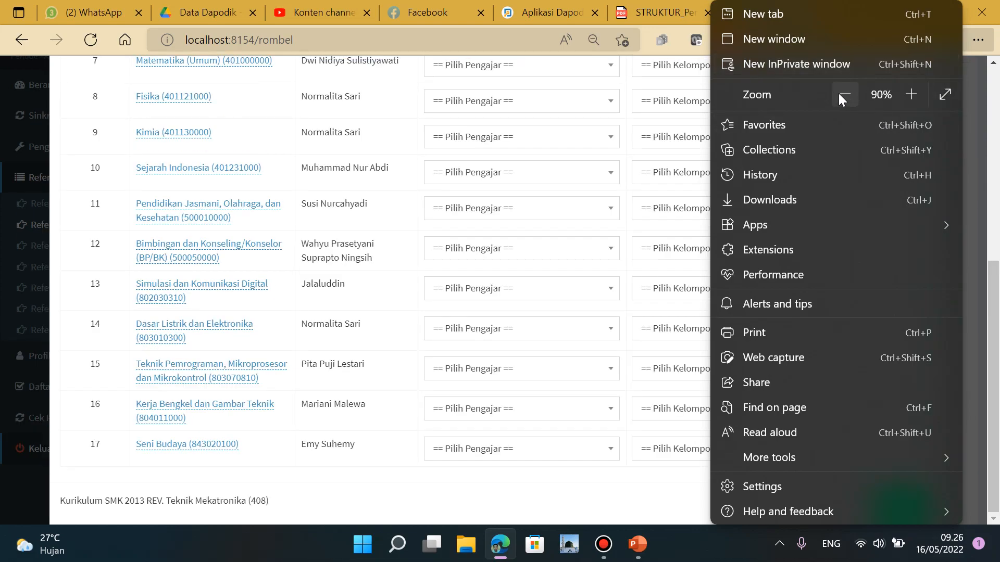
left_click(840, 95)
left_click(588, 388)
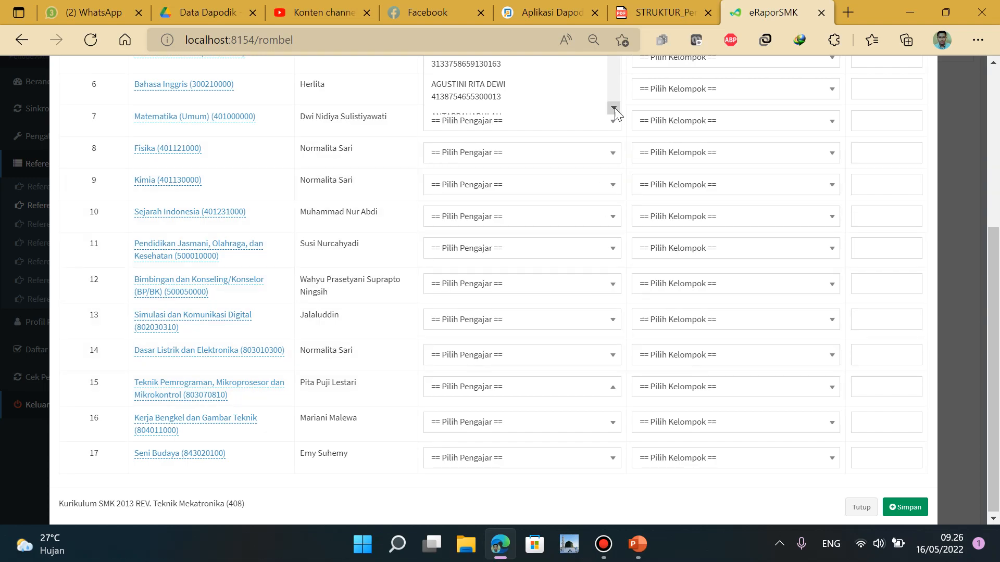
left_click(978, 40)
left_click(844, 94)
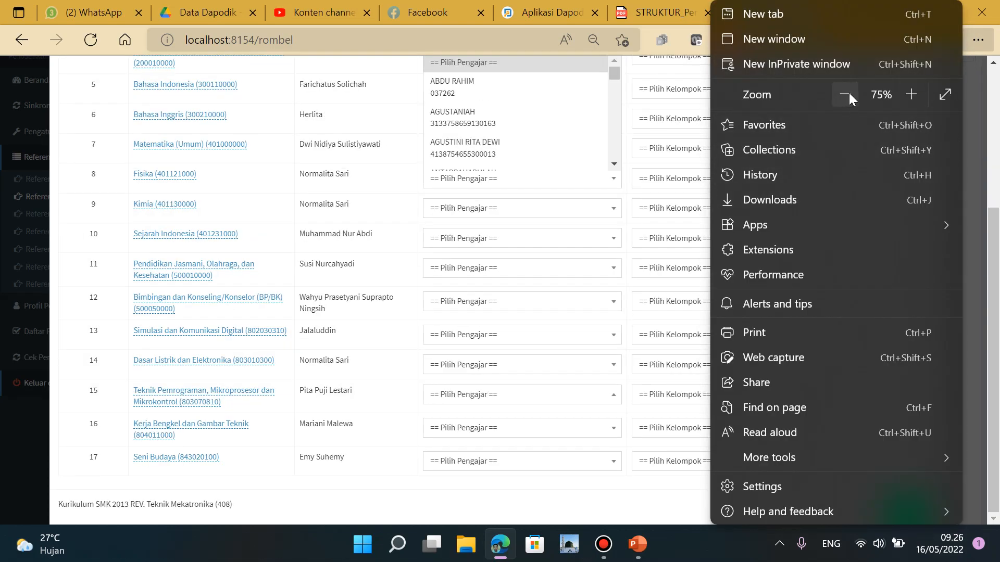
left_click(580, 312)
Assign a teacher to subject 15, Teknik Pemrograman, Mikroprosesor dan Mikrokontrol
scroll(570, 104, "up", 1)
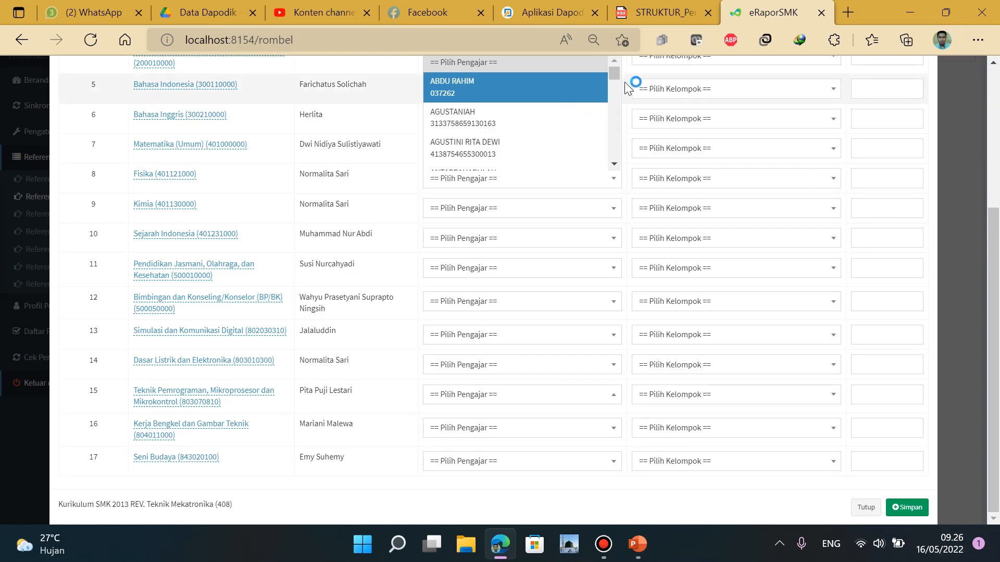
left_click_drag(614, 73, 614, 136)
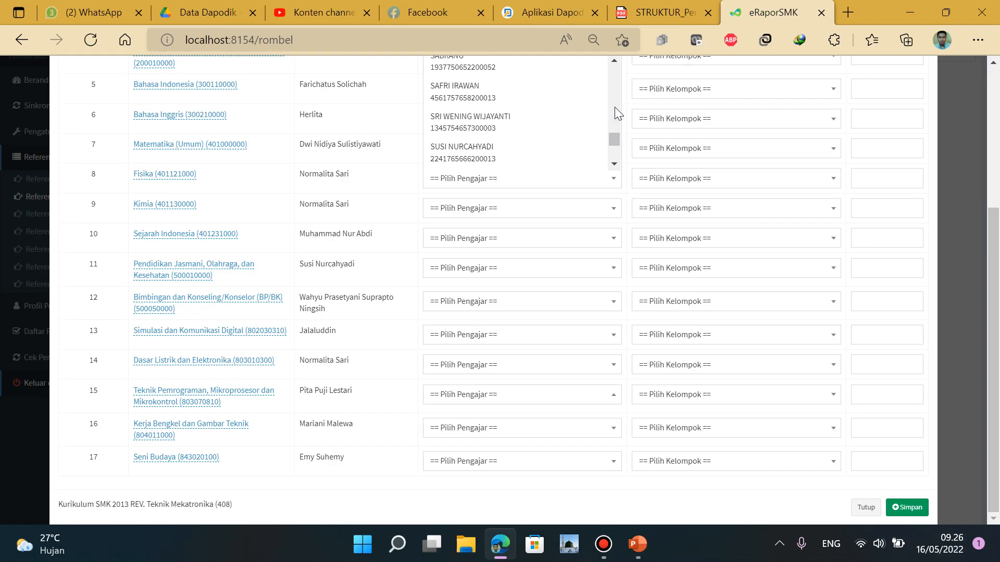
scroll(615, 107, "up", 3)
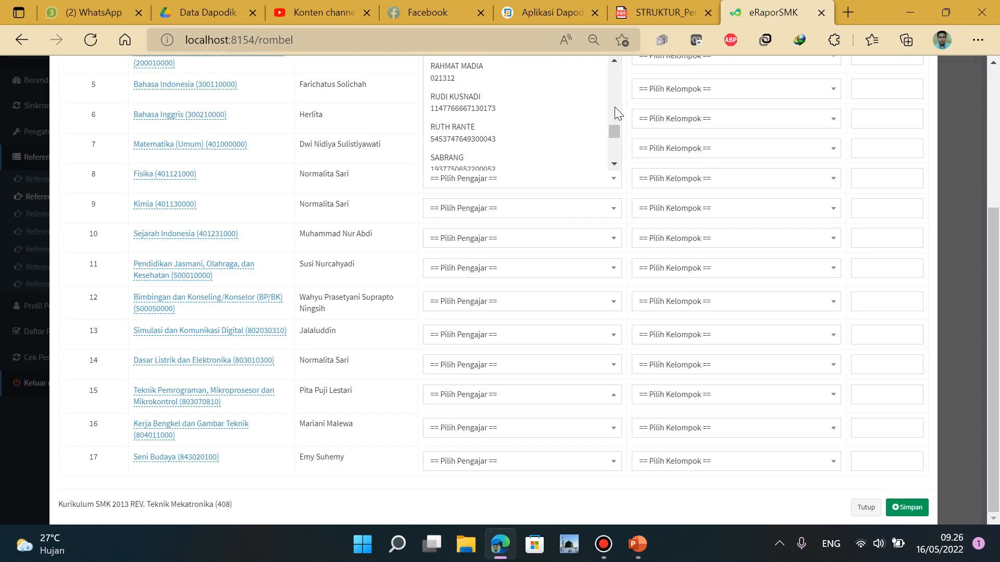
left_click(513, 72)
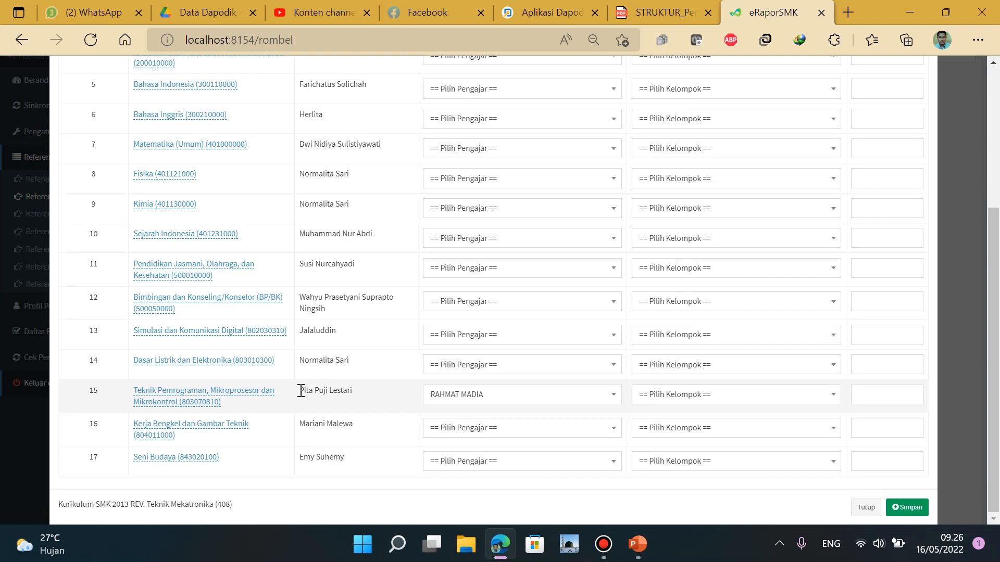
left_click_drag(301, 391, 364, 398)
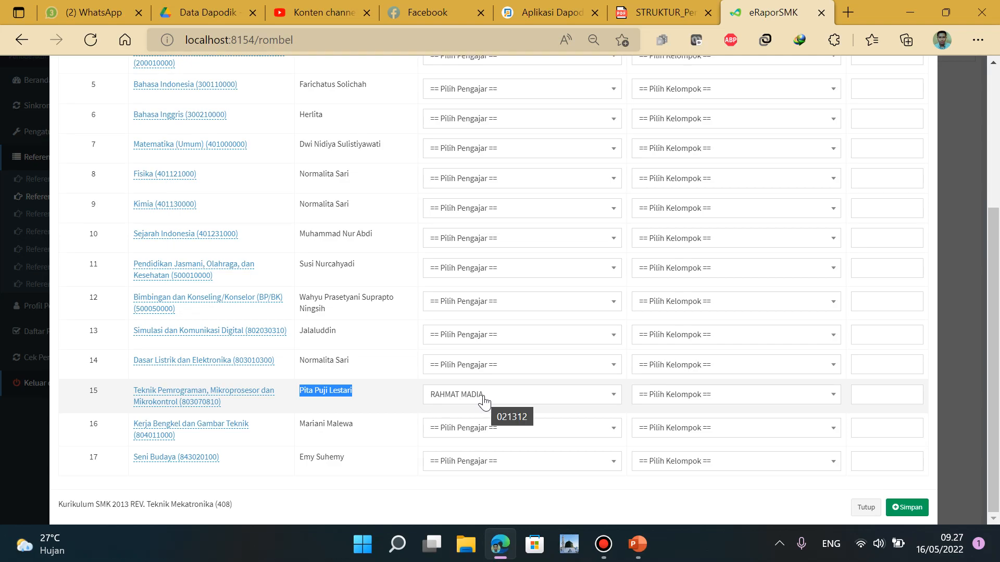
scroll(596, 315, "up", 4)
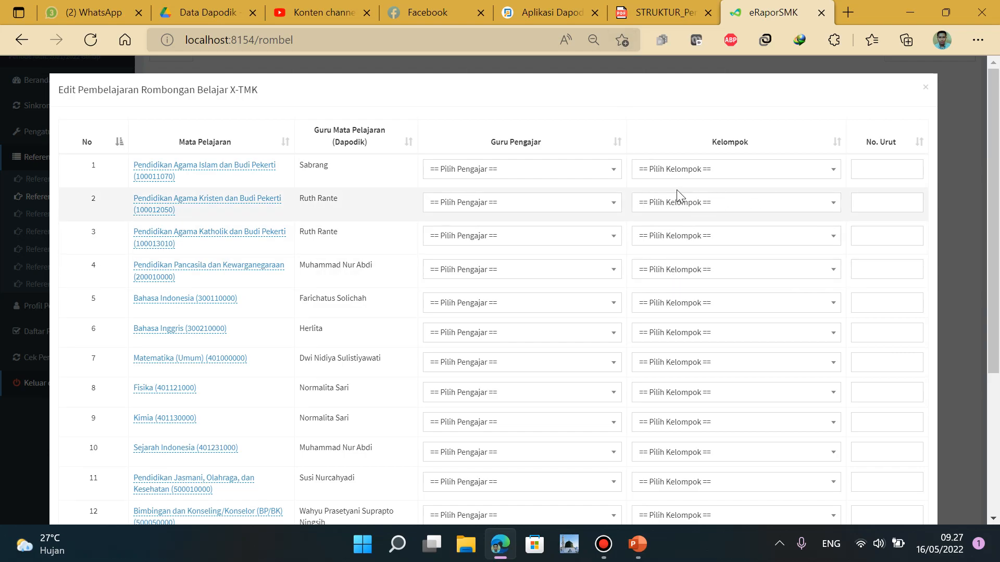
left_click(668, 11)
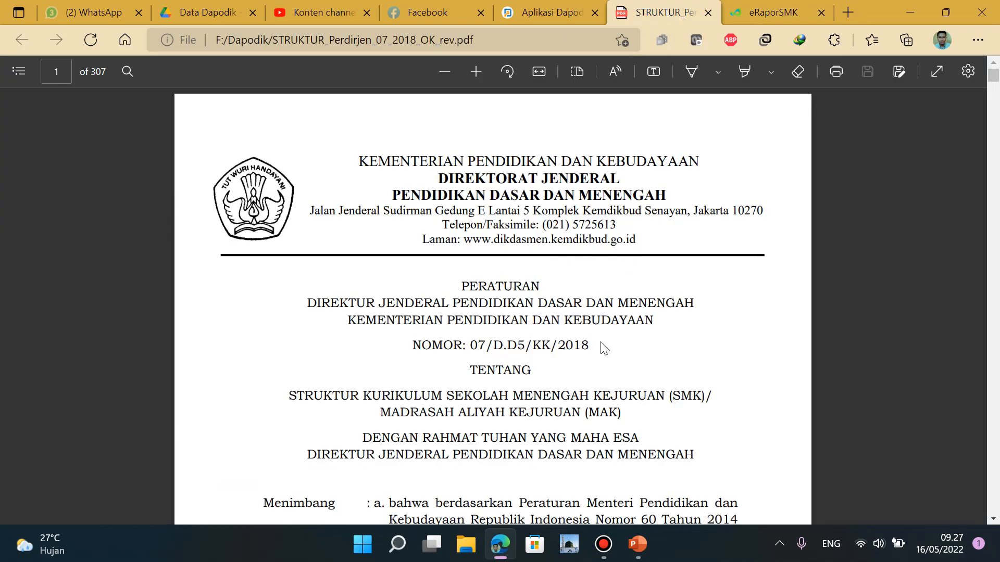
Search the curriculum PDF for 'Teknik Mekat' and review the Teknik Mekatronika subject table
scroll(604, 346, "down", 5)
scroll(607, 347, "up", 5)
scroll(607, 348, "down", 5)
scroll(607, 348, "up", 5)
key("ctrl+f")
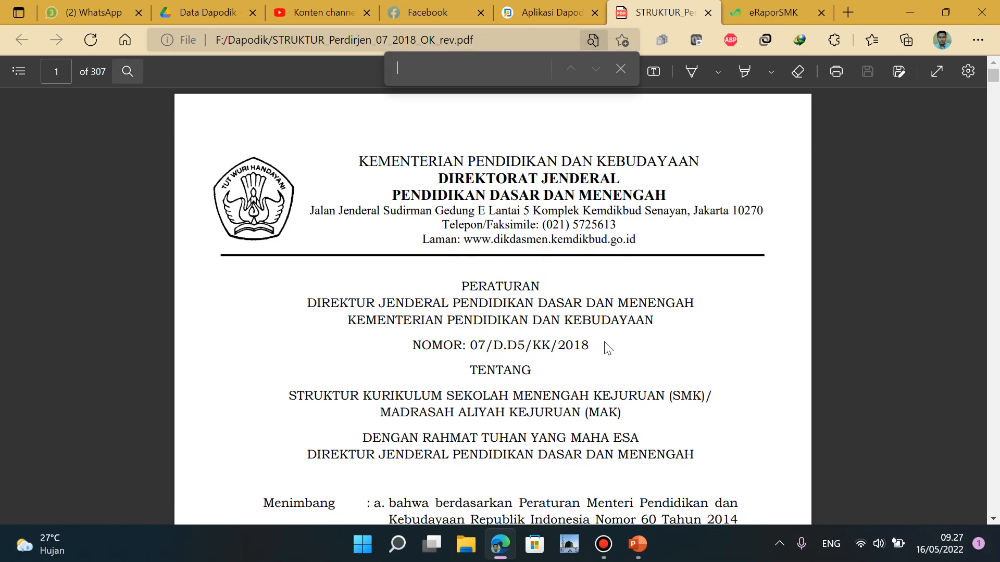
type("Teknik Mekat")
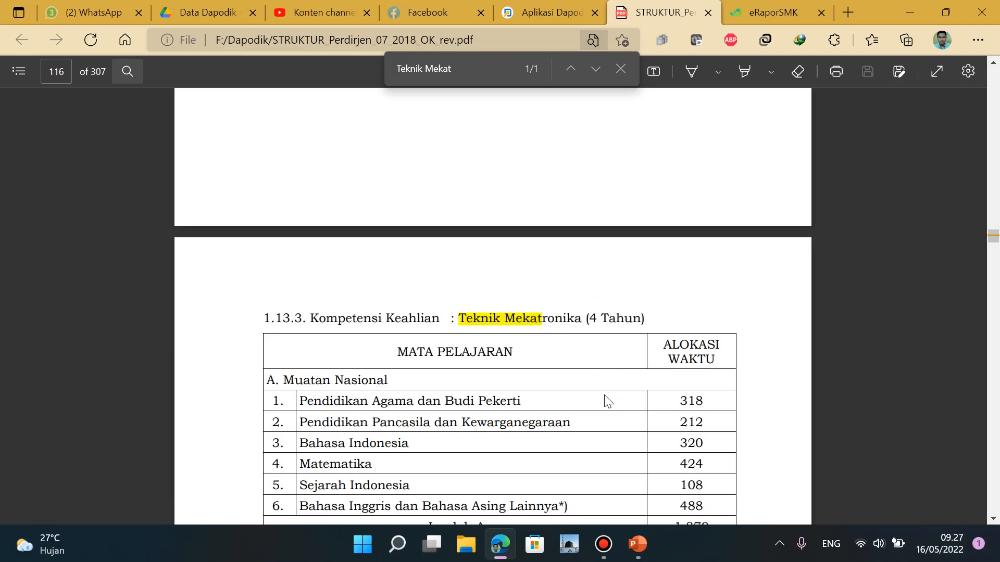
scroll(605, 401, "down", 15)
scroll(635, 325, "down", 9)
scroll(636, 291, "up", 4)
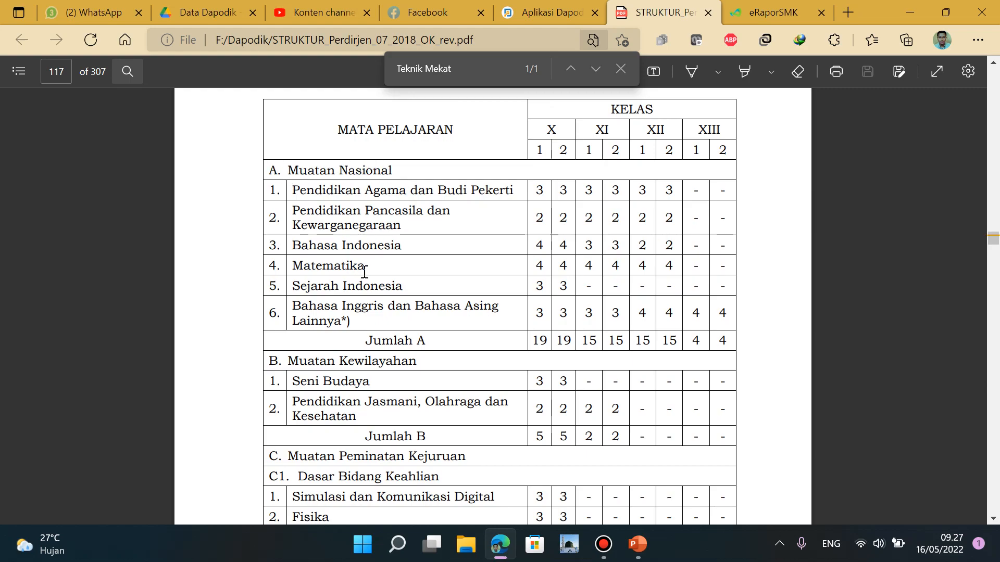
scroll(382, 240, "down", 3)
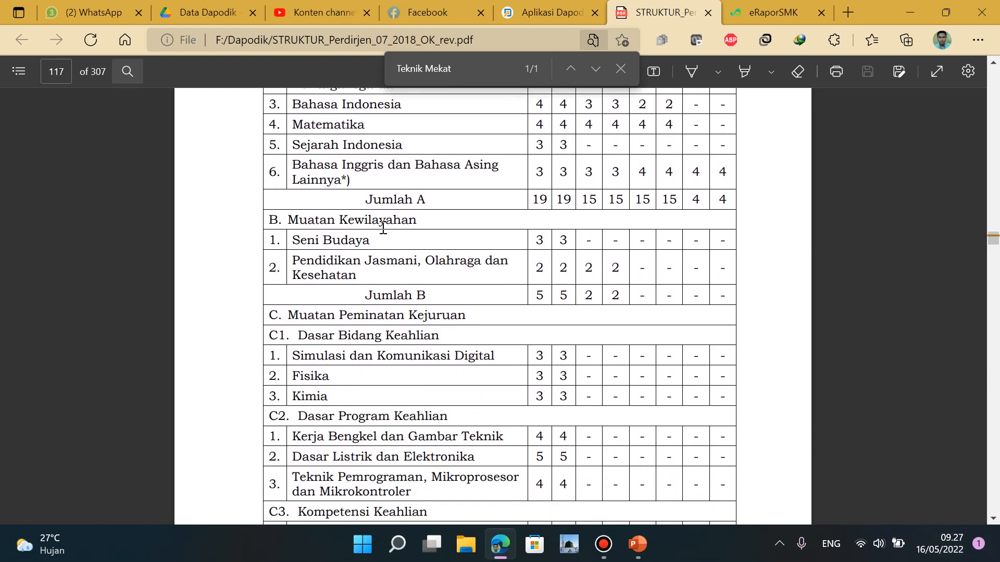
scroll(410, 258, "down", 2)
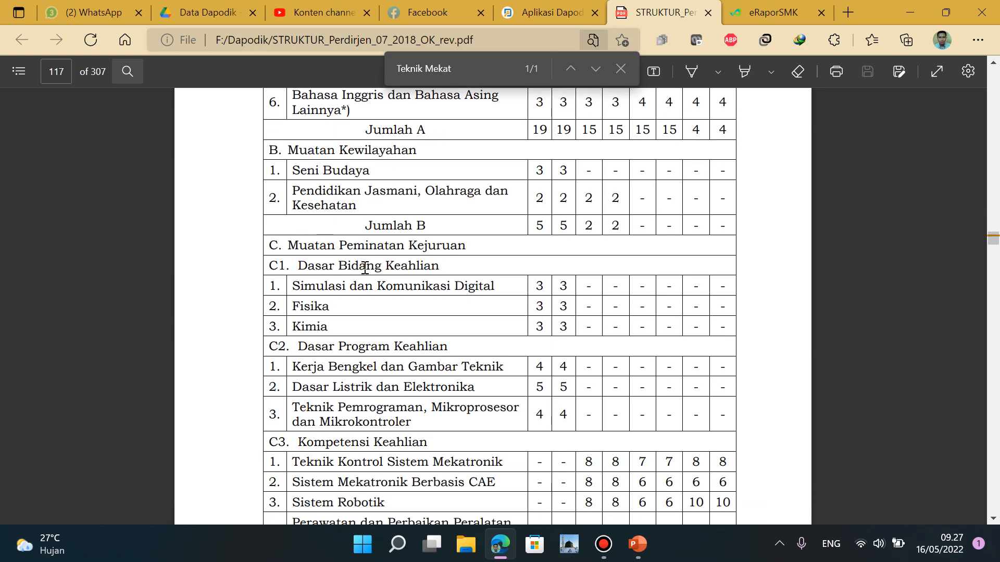
scroll(365, 269, "down", 4)
scroll(446, 276, "up", 8)
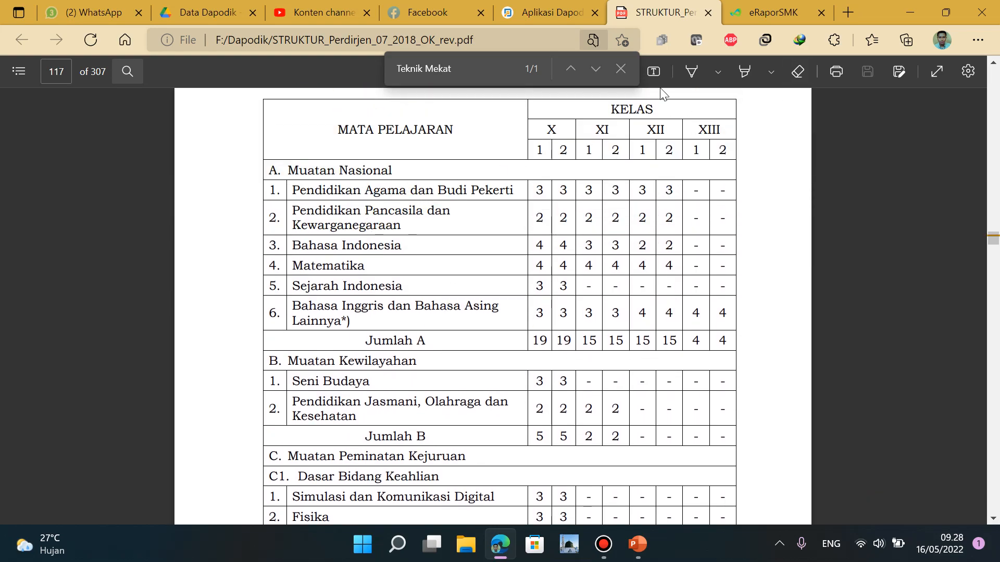
Close the search and enlarge the page 117 table by three zoom steps
left_click(621, 68)
left_click(479, 71)
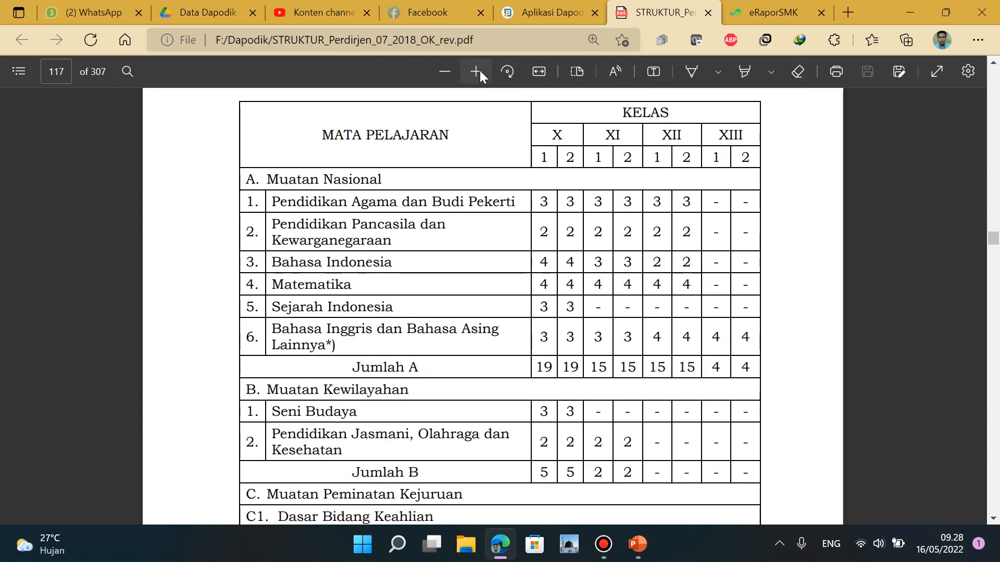
left_click(480, 71)
left_click(480, 71)
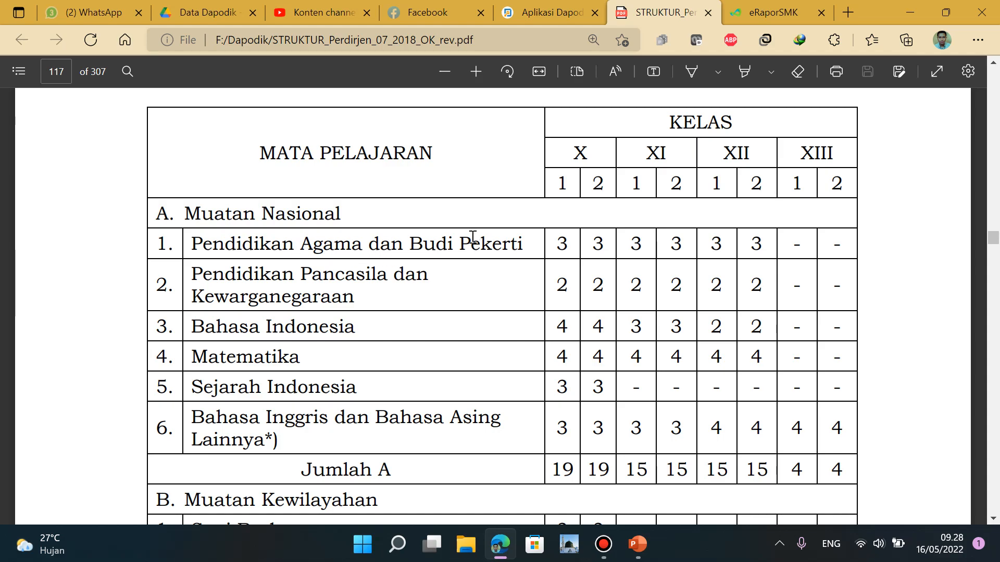
left_click(769, 15)
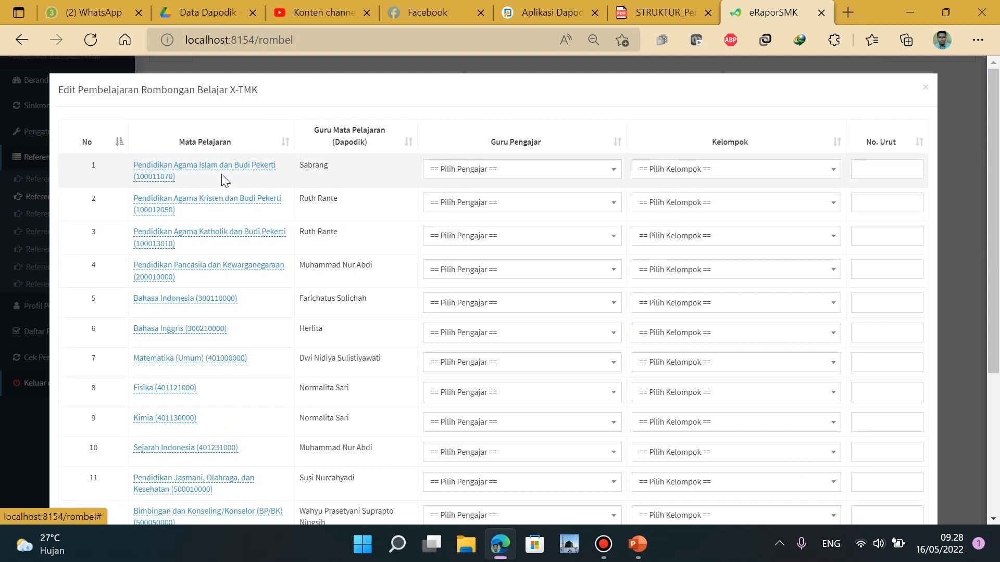
Set Kelompok to A. Muatan Nasional for the three religion subjects in rows 1–3
left_click(796, 173)
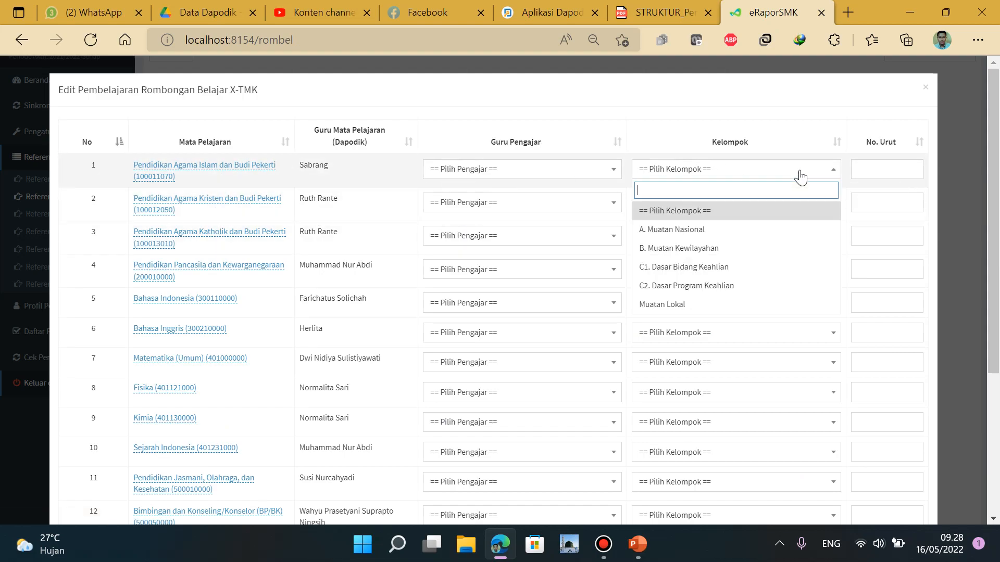
left_click(709, 229)
left_click(725, 204)
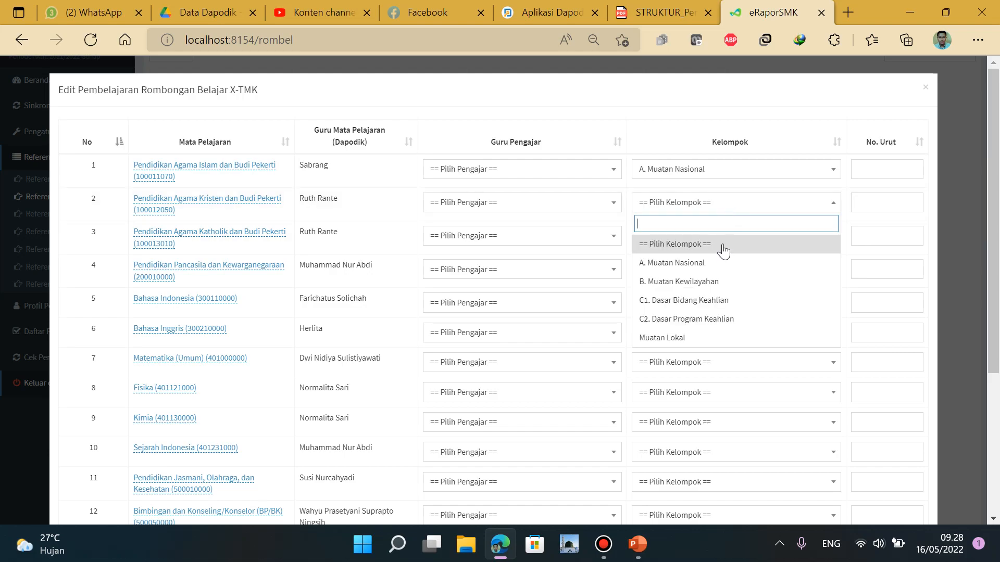
left_click(720, 268)
left_click(725, 238)
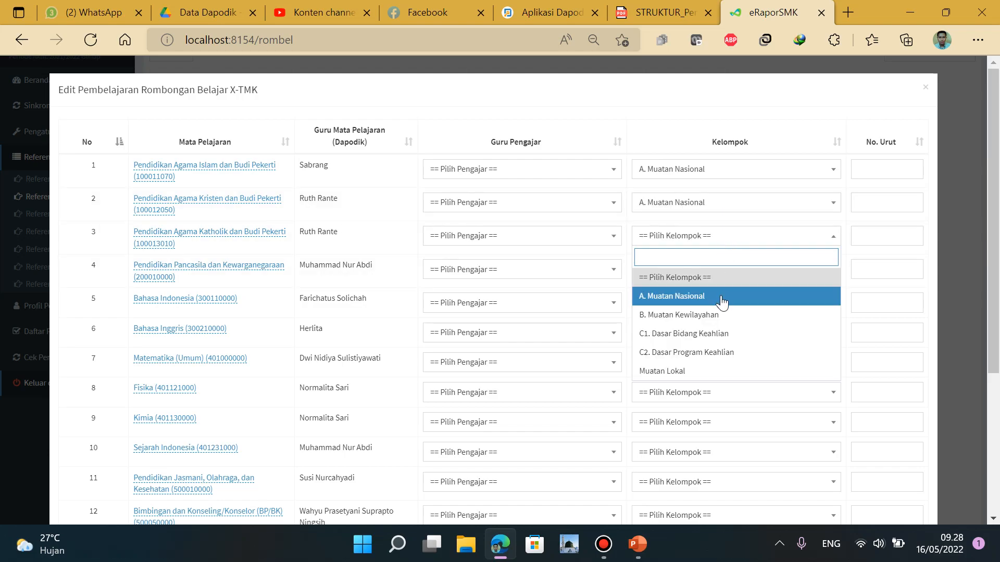
left_click(720, 296)
Give rows 1–3 No. Urut 1, checking the curriculum PDF table along the way
left_click(875, 166)
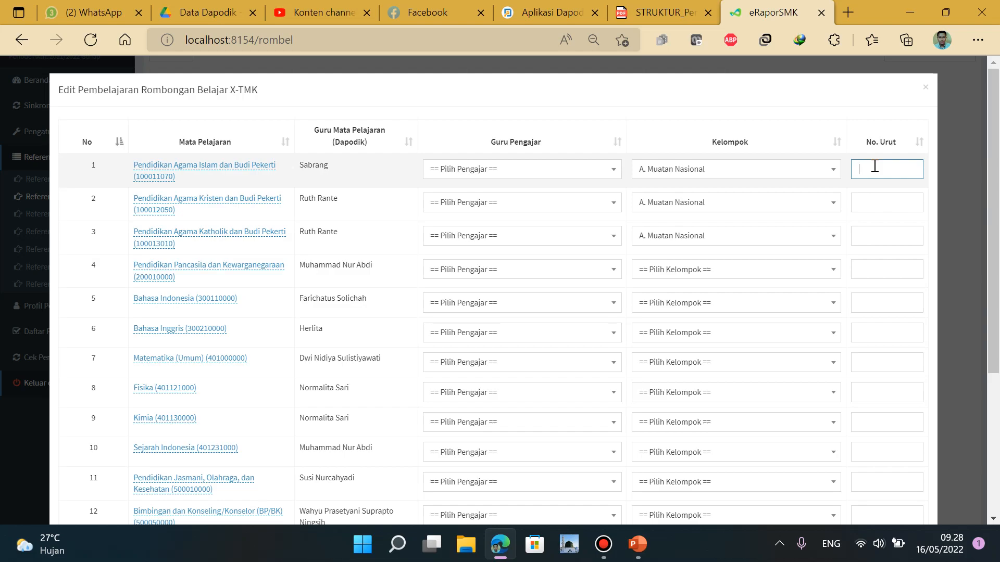
left_click(663, 15)
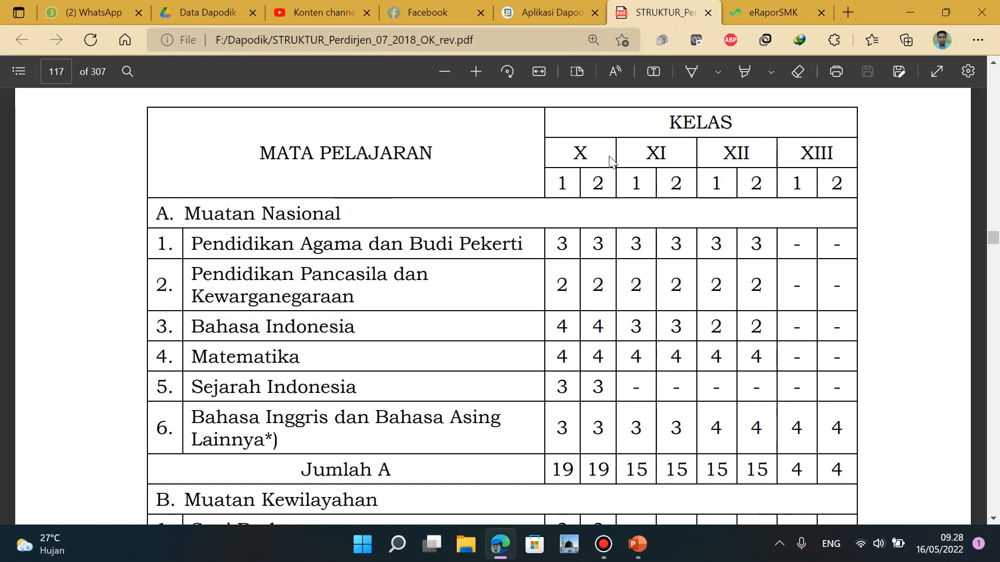
left_click(756, 11)
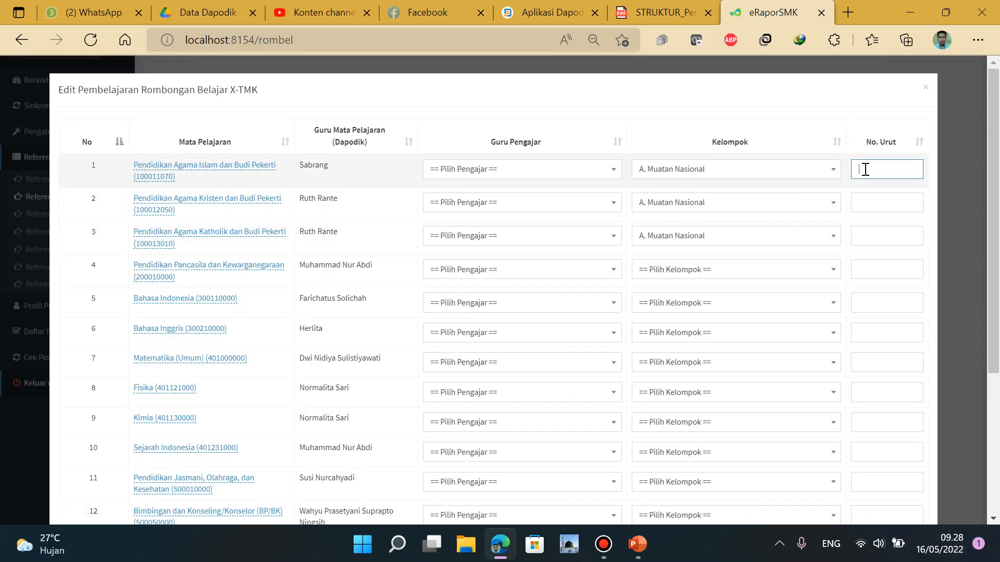
left_click(866, 196)
type("1")
left_click(873, 237)
type("1")
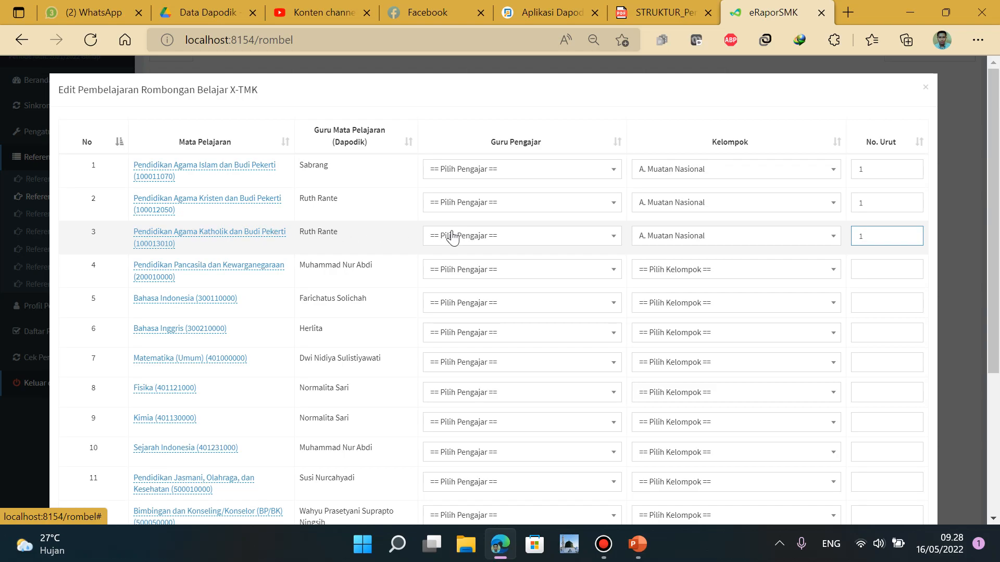
left_click(657, 13)
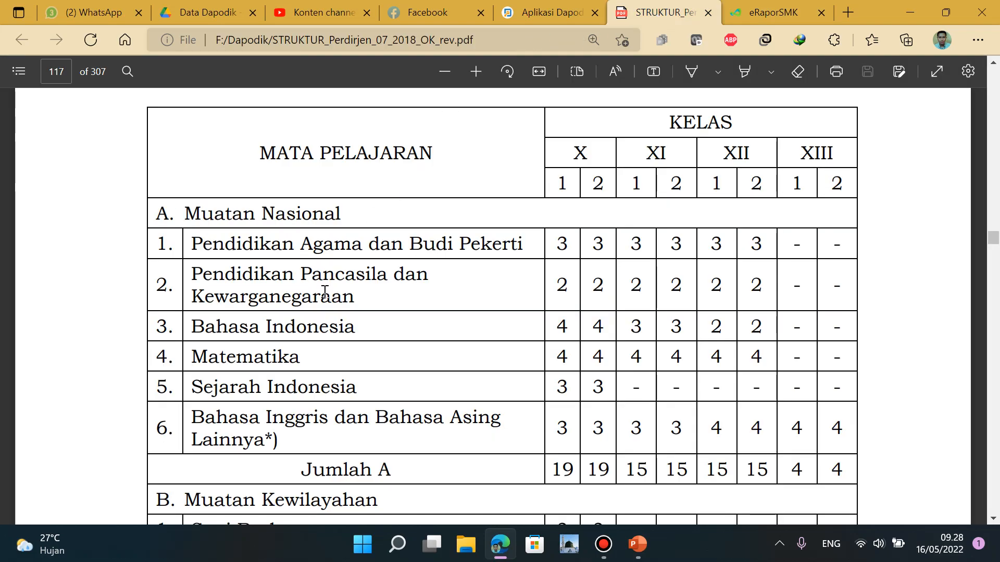
Put Pendidikan Pancasila and Bahasa Indonesia in A. Muatan Nasional with order numbers 2 and 3
left_click(771, 13)
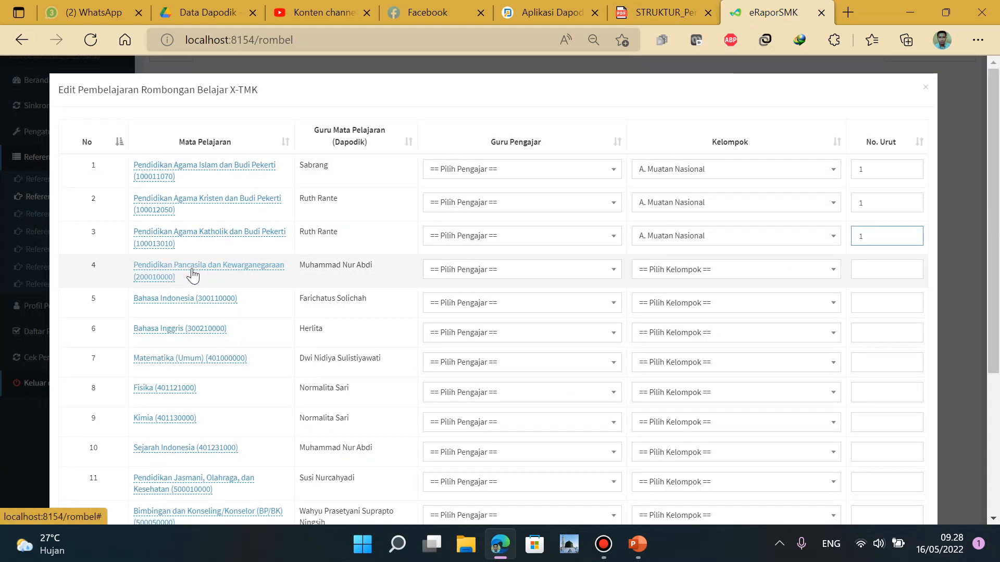
left_click(791, 270)
left_click(739, 329)
left_click(885, 267)
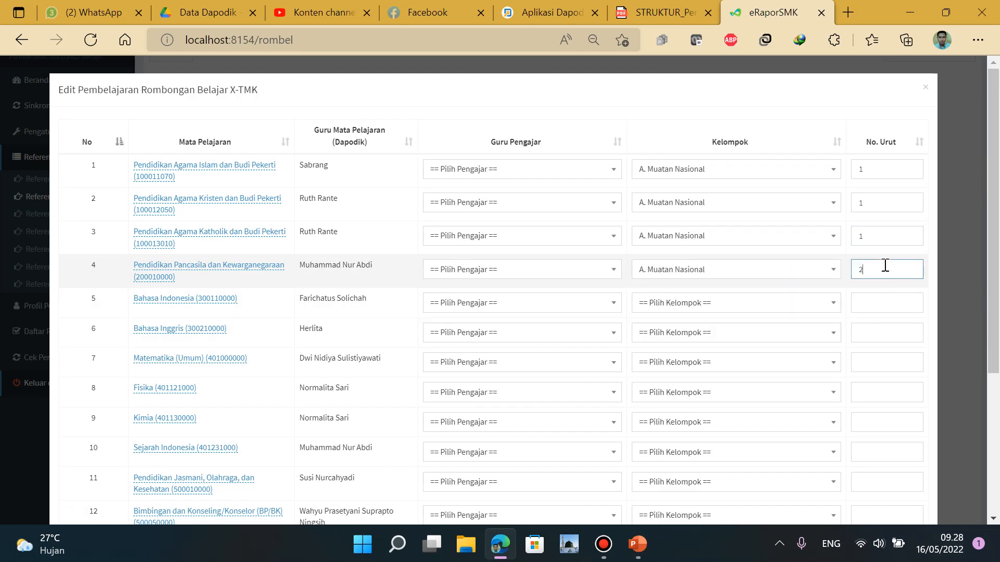
left_click(873, 302)
type("3")
left_click(778, 304)
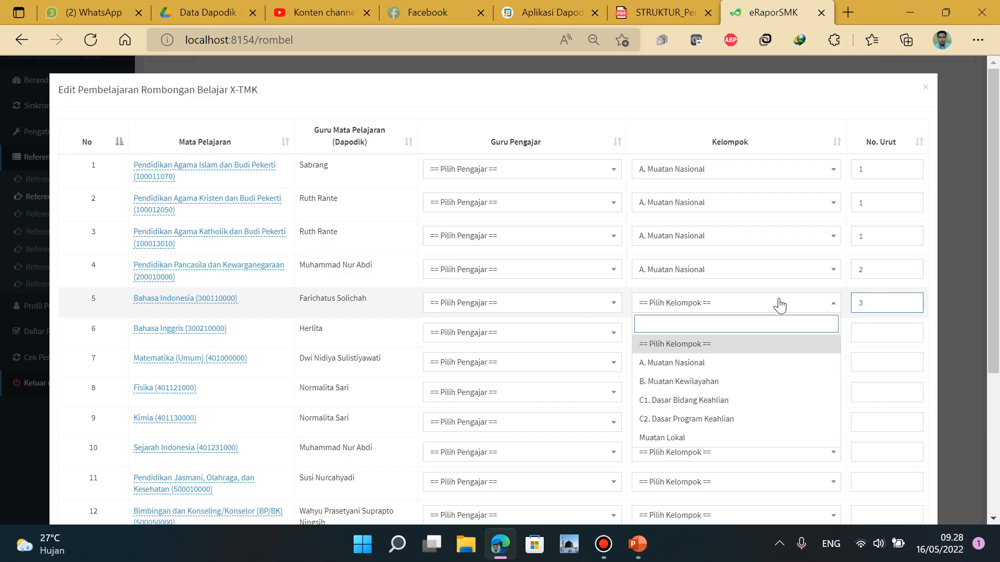
left_click(739, 363)
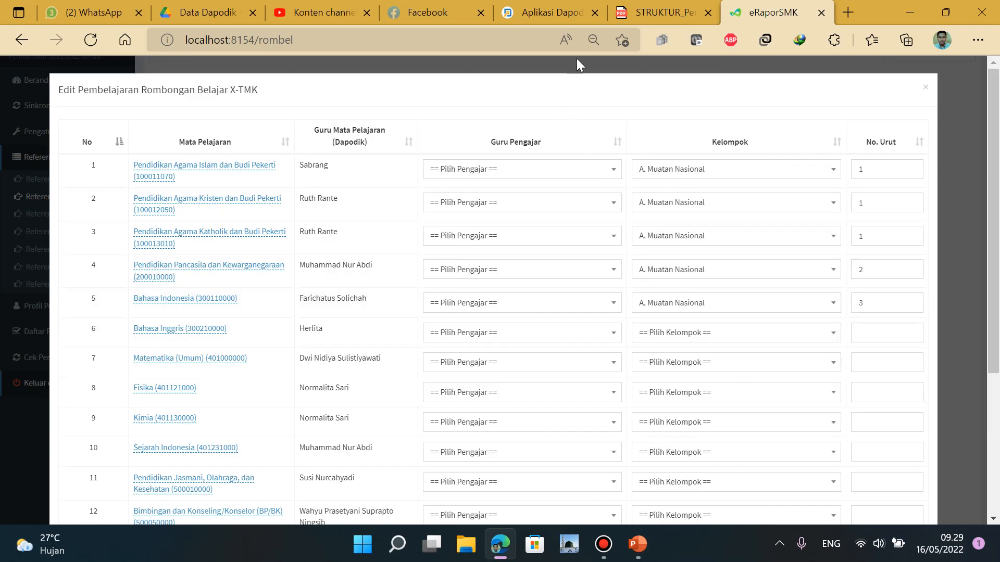
After checking the curriculum PDF, put Matematika (Umum) in A. Muatan Nasional with order number 4
left_click(665, 13)
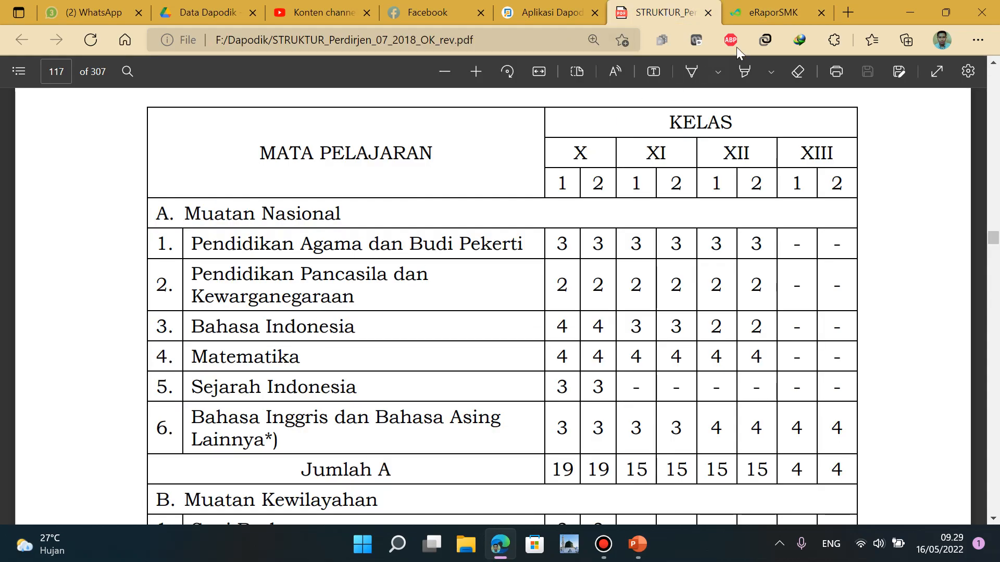
left_click(768, 13)
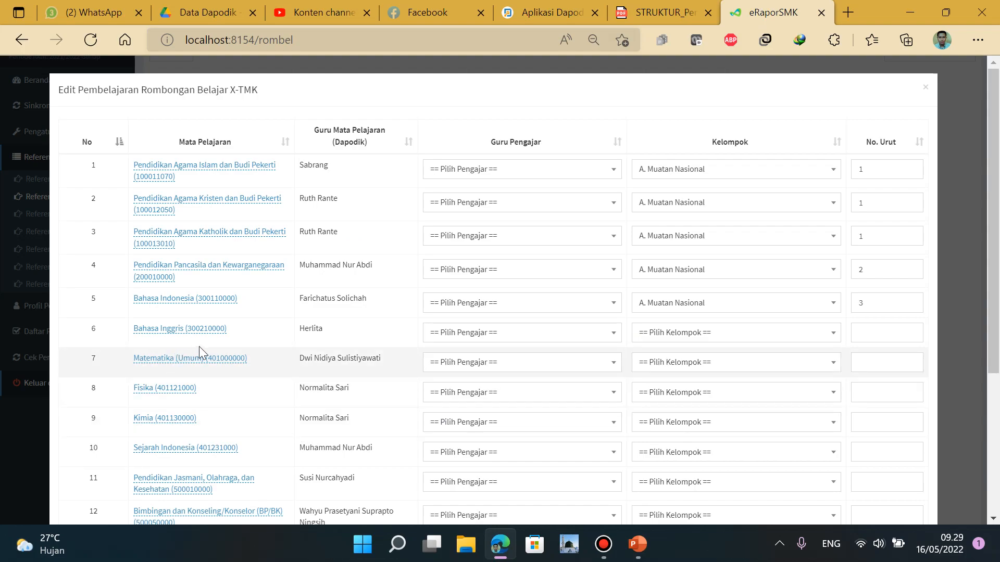
left_click(882, 359)
type("4")
left_click(769, 364)
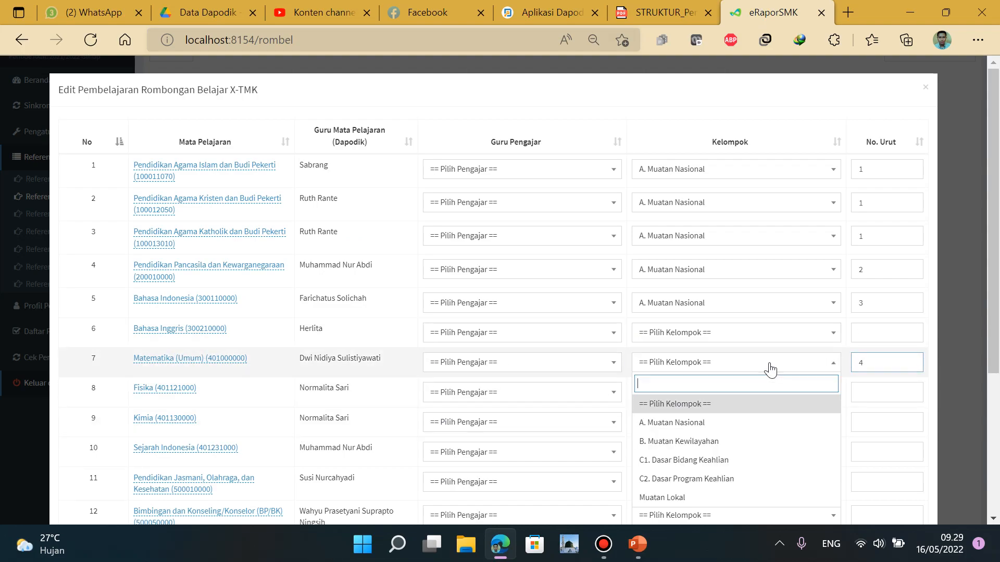
left_click(698, 424)
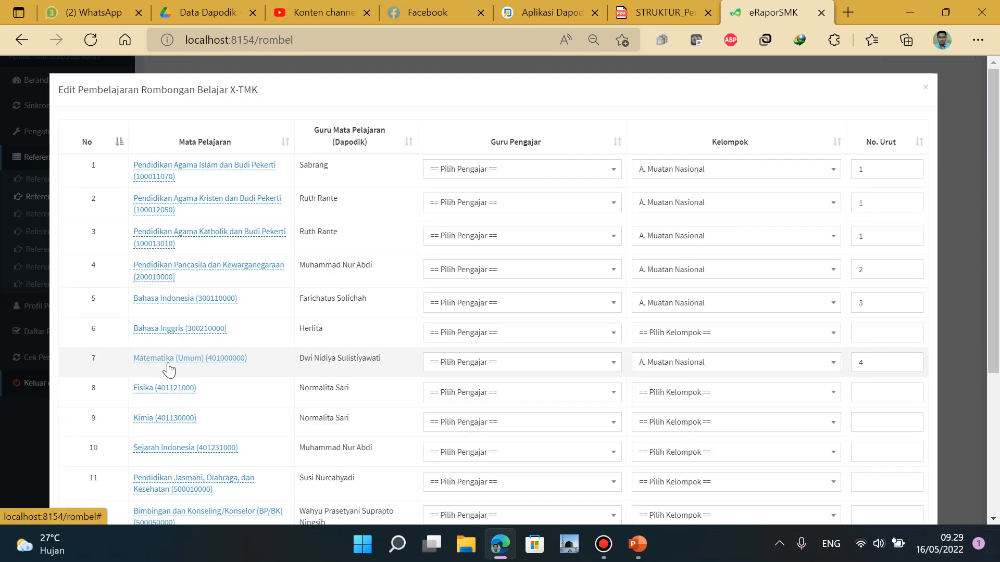
left_click(241, 362)
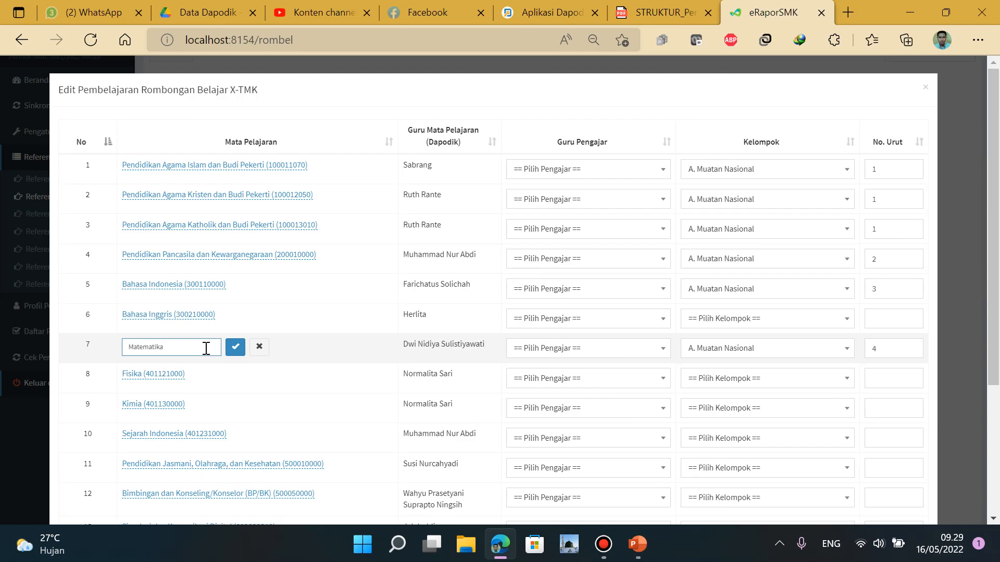
Save 'Matematika' as the new name for Matematika (Umum), then view the curriculum PDF's subject list
left_click(236, 347)
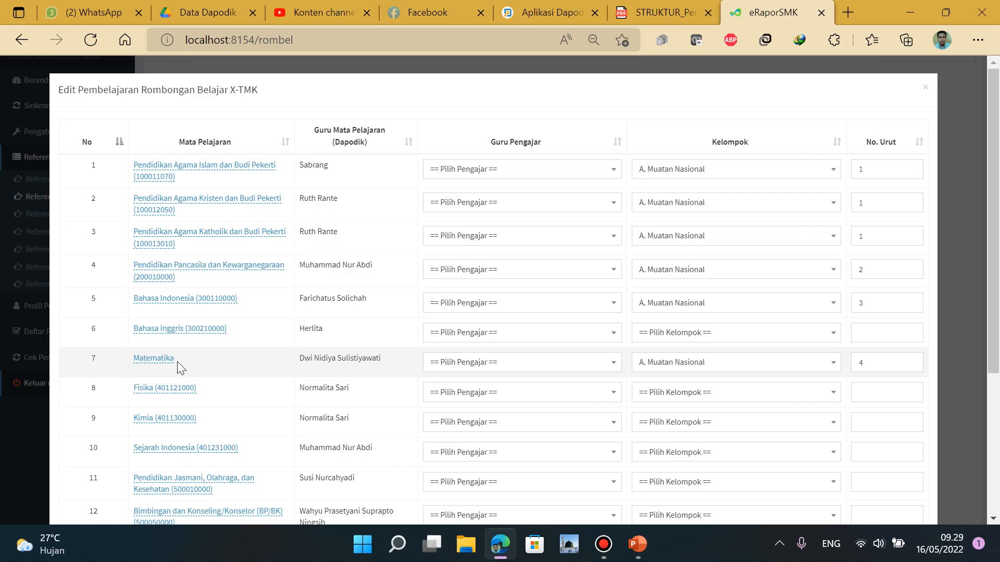
left_click(638, 13)
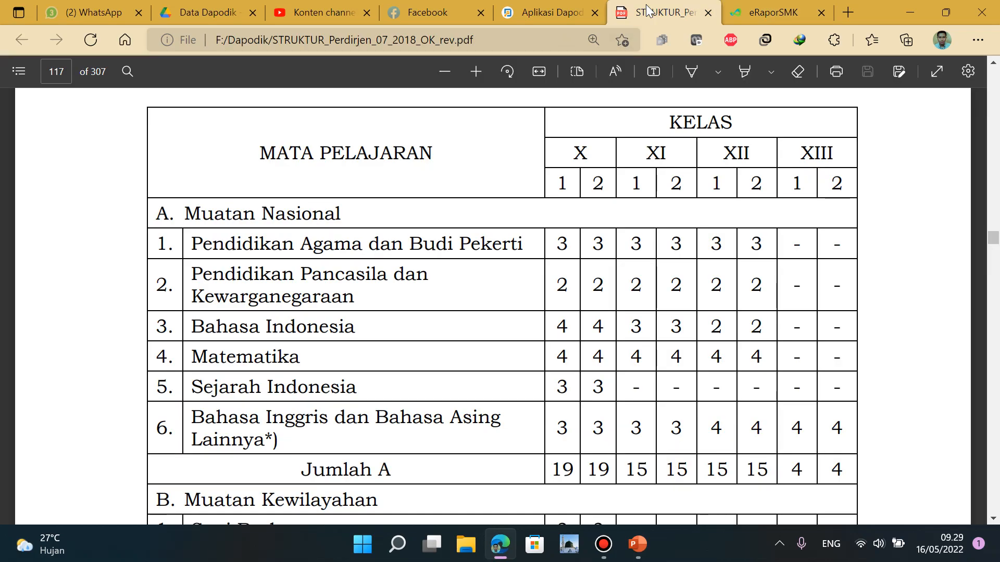
Put Sejarah Indonesia (5) and Bahasa Inggris (6) in A. Muatan Nasional
left_click(754, 11)
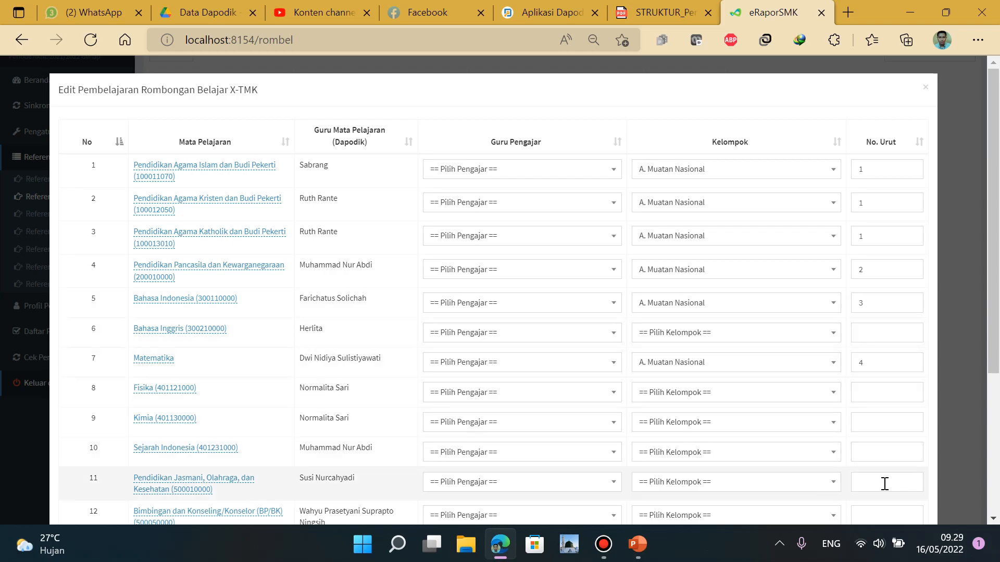
left_click(887, 452)
type("5")
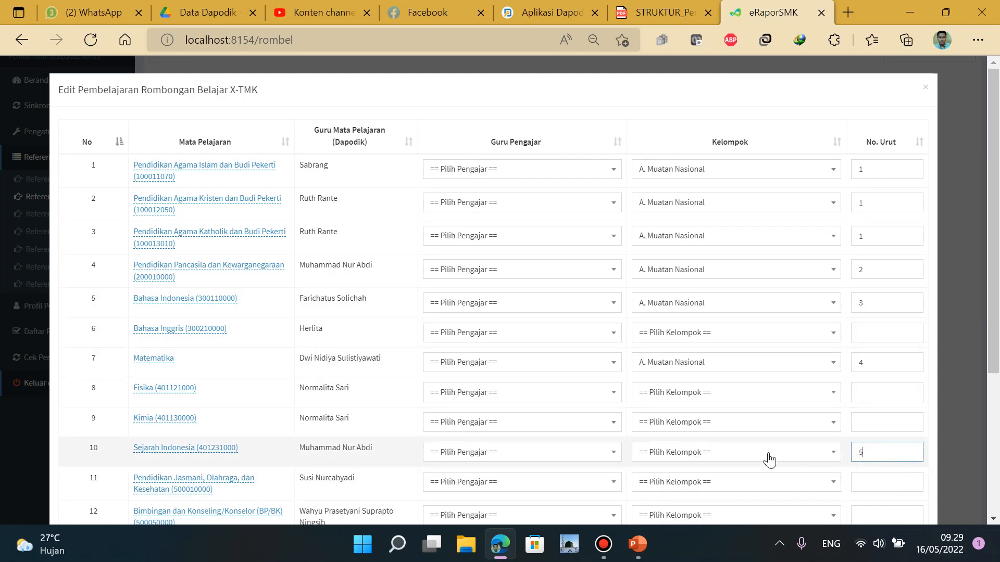
left_click(740, 453)
left_click(728, 360)
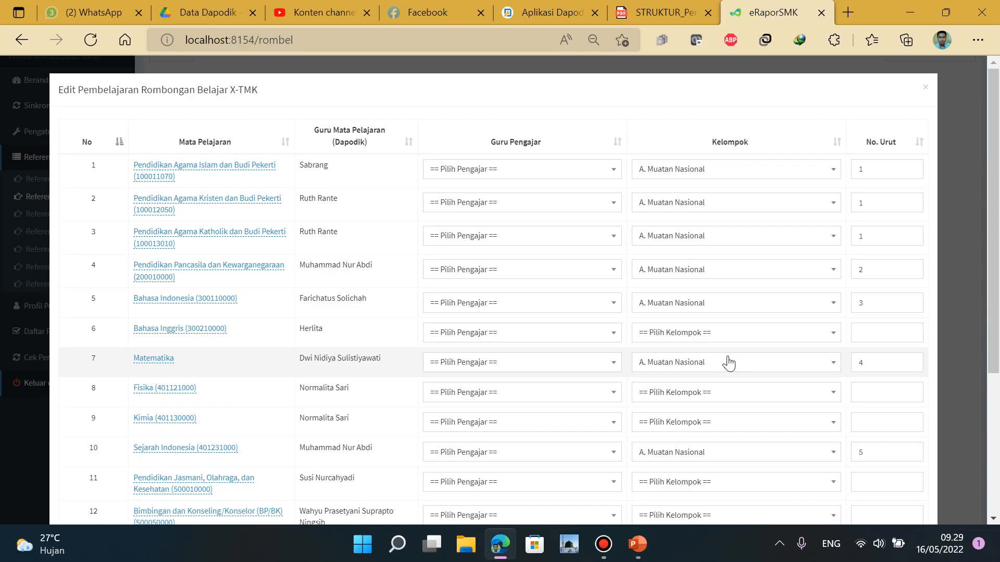
left_click(883, 333)
type("6")
left_click(753, 340)
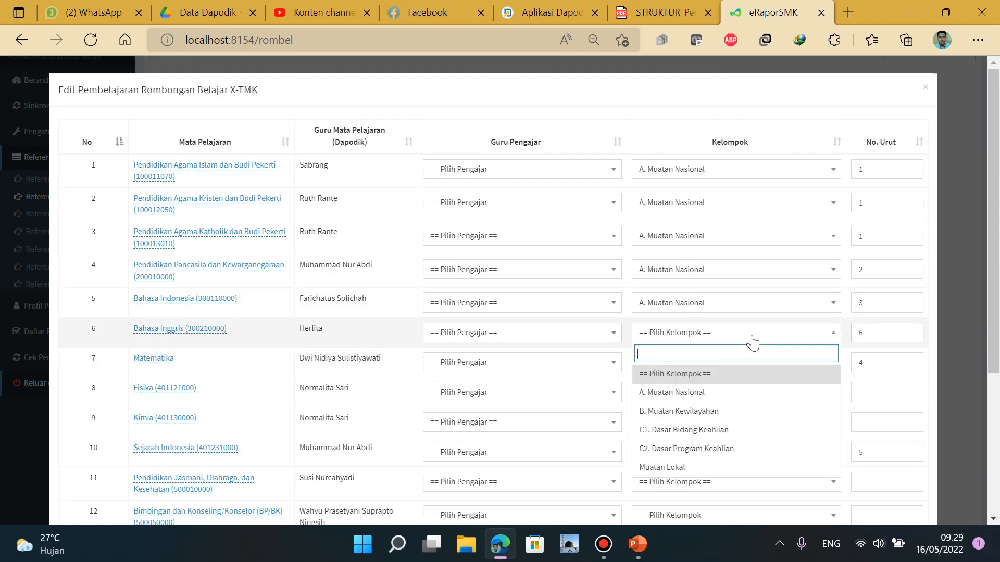
left_click(727, 392)
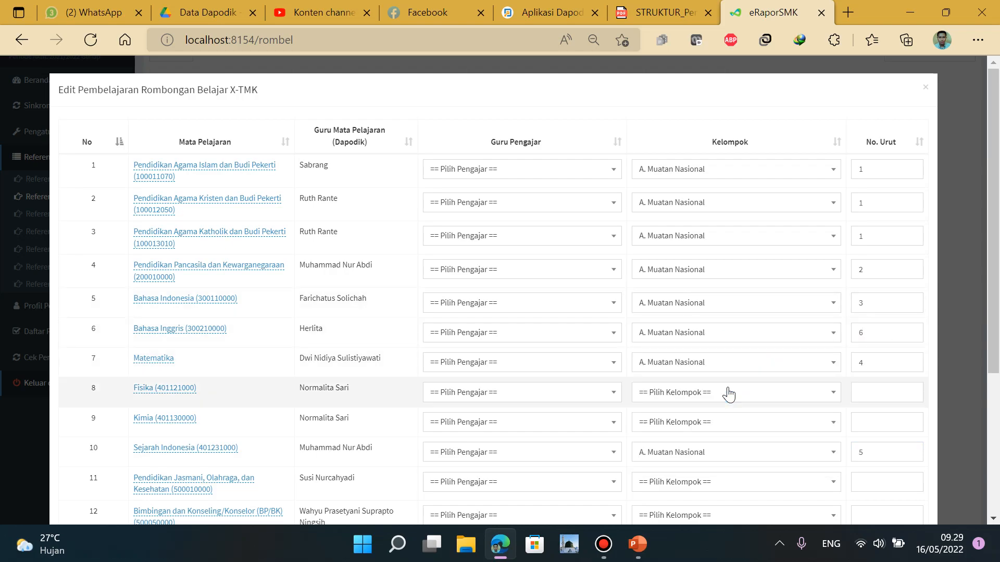
After checking the PDF, put Seni Budaya (1) and Pendidikan Jasmani (2) in B. Muatan Kewilayahan
left_click(662, 12)
scroll(586, 302, "down", 4)
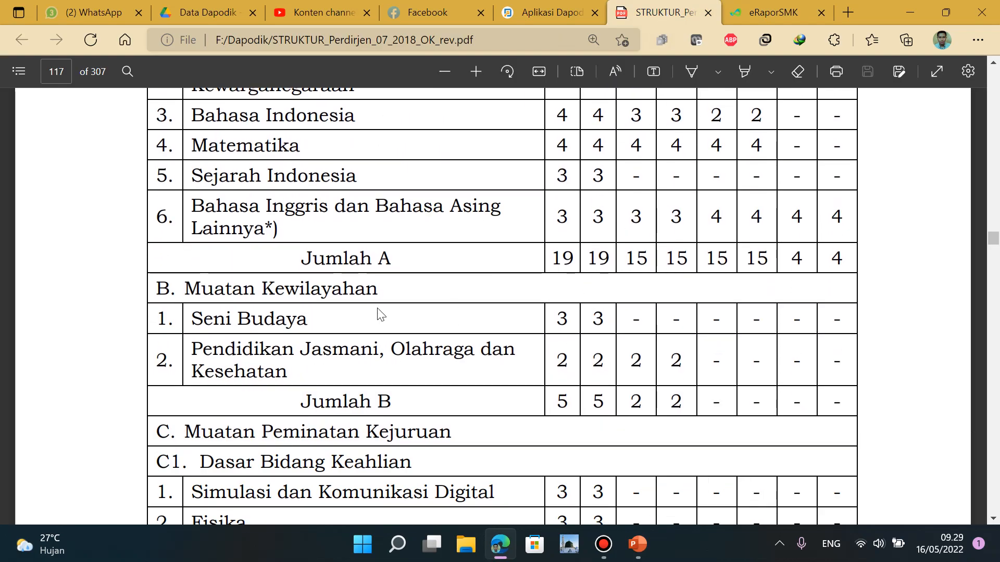
left_click(735, 15)
scroll(748, 307, "down", 2)
scroll(747, 307, "down", 3)
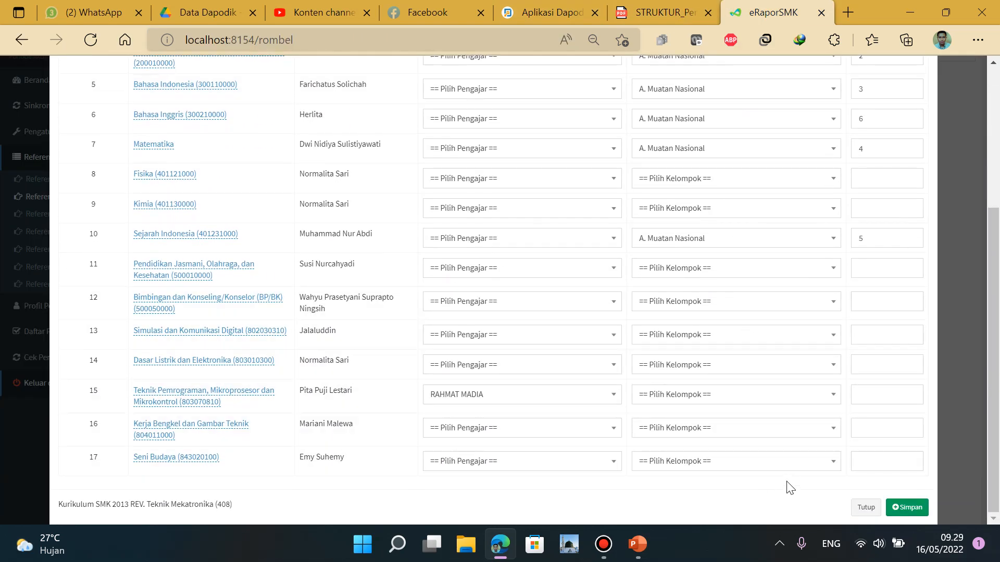
left_click(795, 463)
left_click(719, 172)
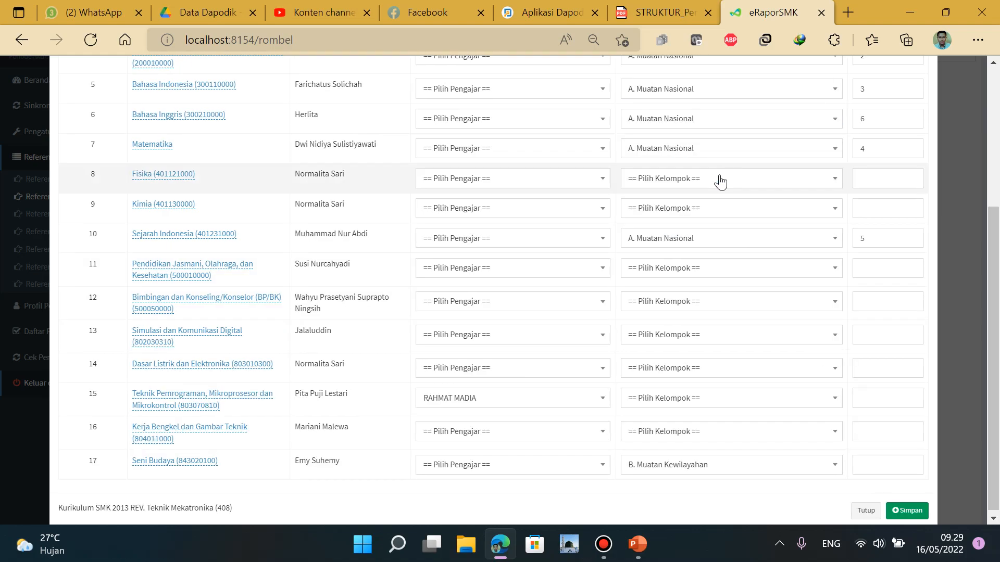
left_click(889, 463)
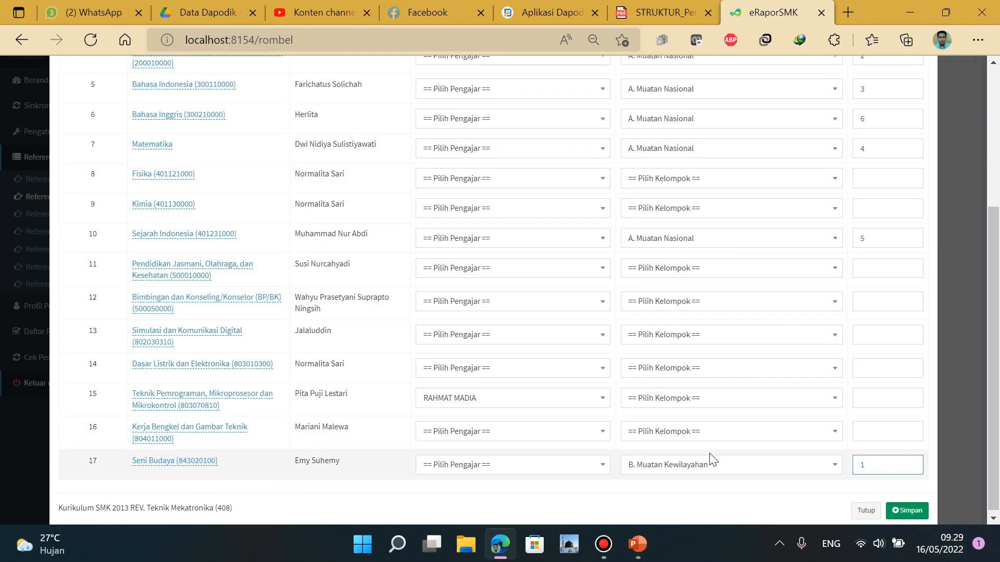
left_click(728, 269)
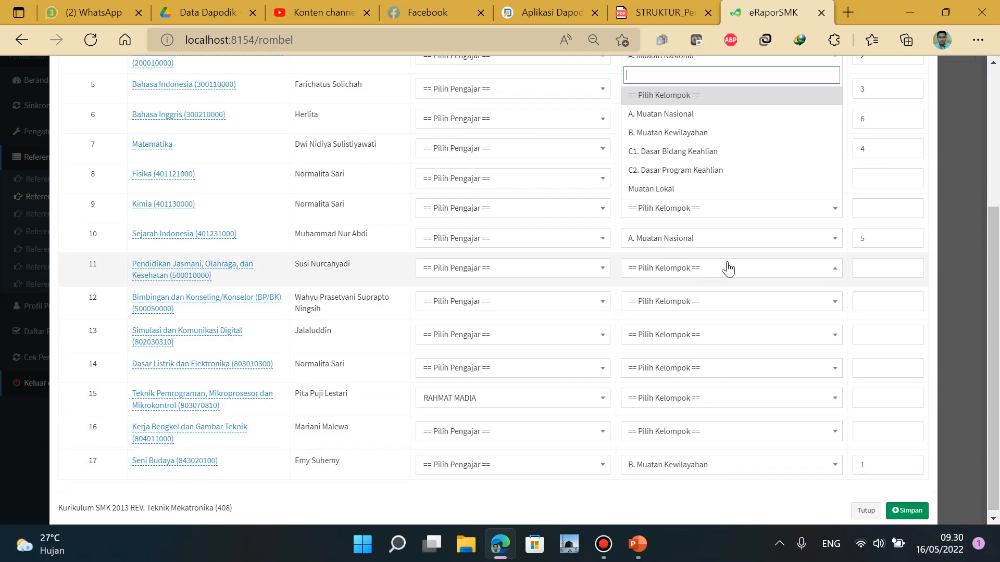
left_click(719, 133)
left_click(874, 265)
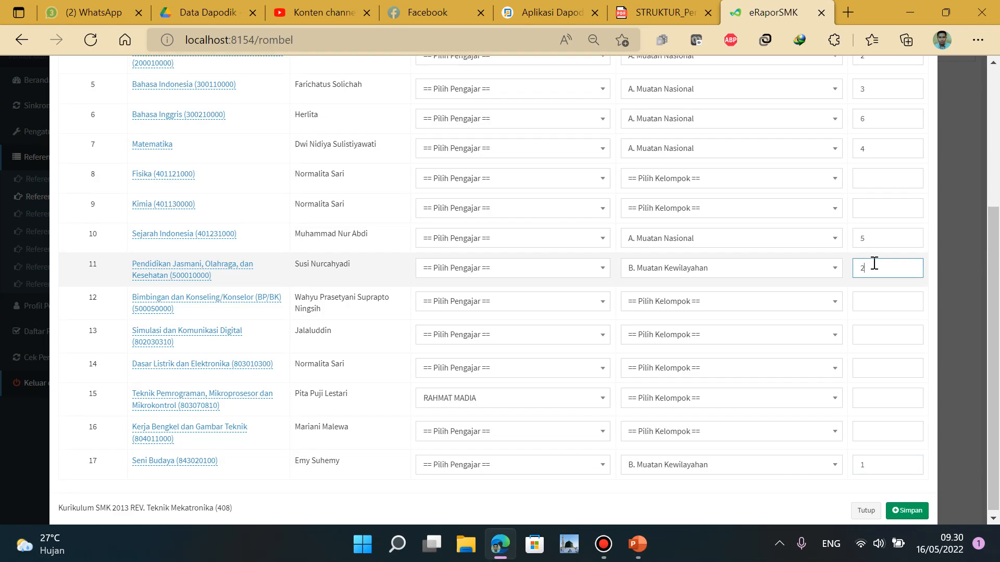
left_click(684, 14)
scroll(498, 358, "down", 3)
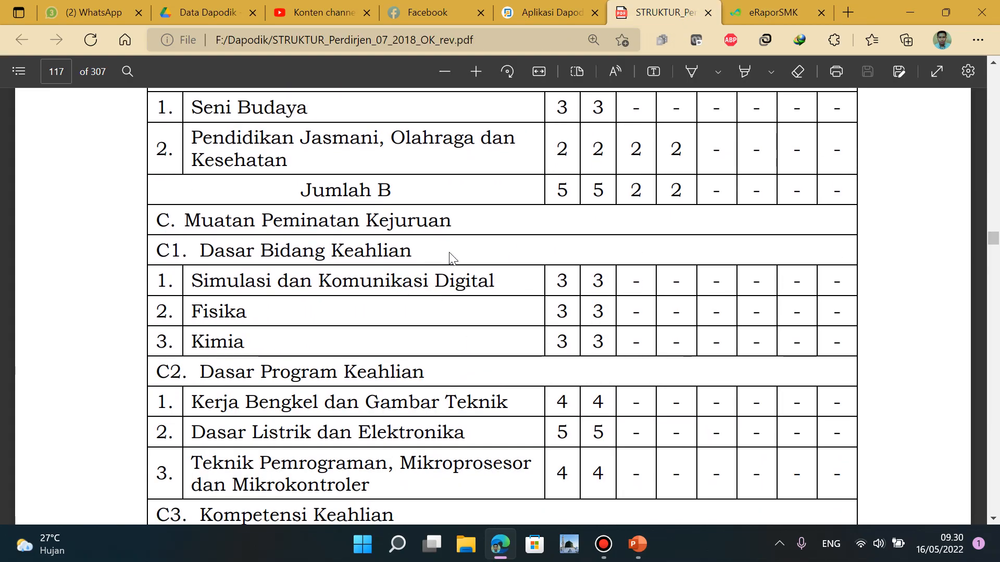
left_click(760, 15)
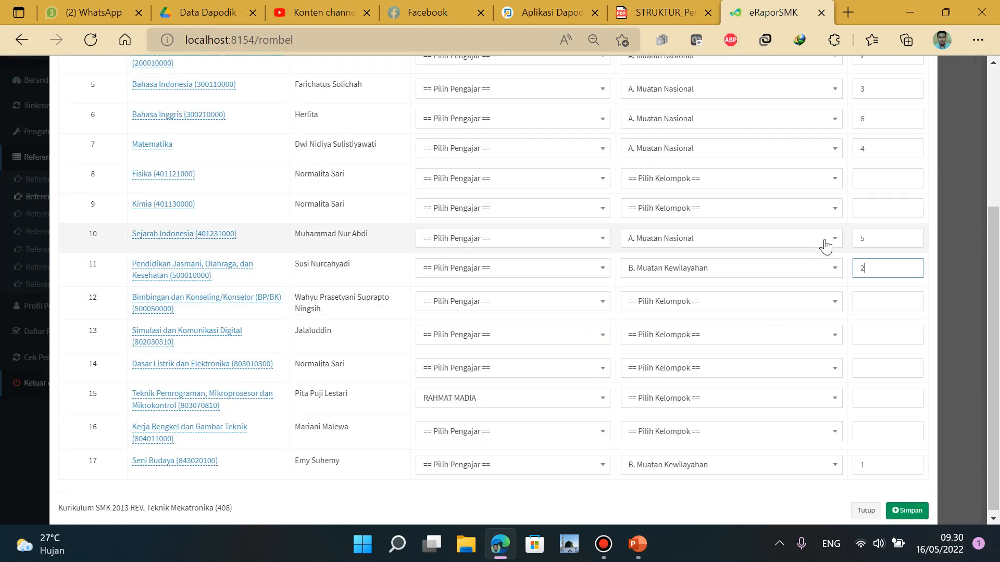
Put Simulasi dan Komunikasi Digital in C1. Dasar Bidang Keahlian with order number 1
left_click(882, 334)
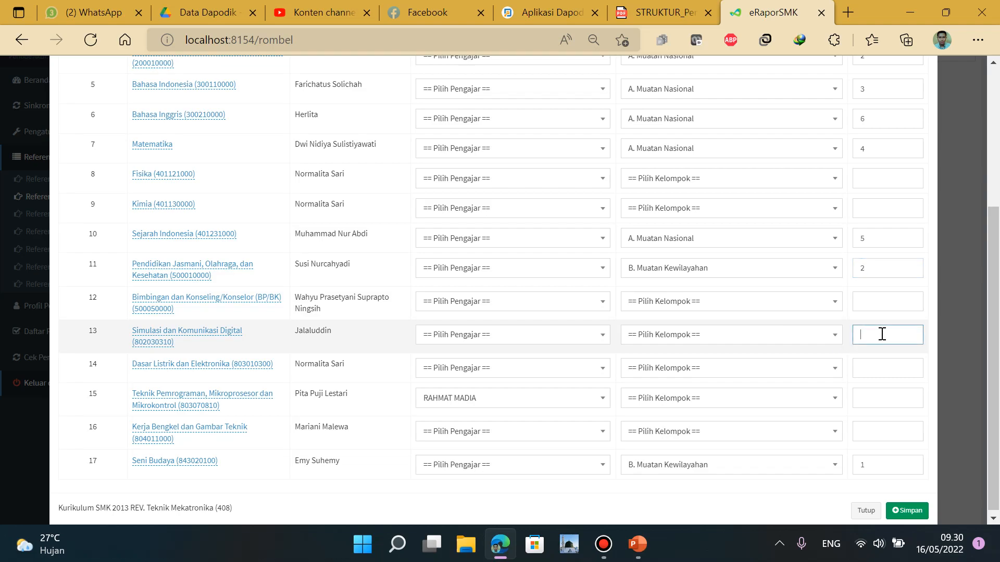
left_click(759, 339)
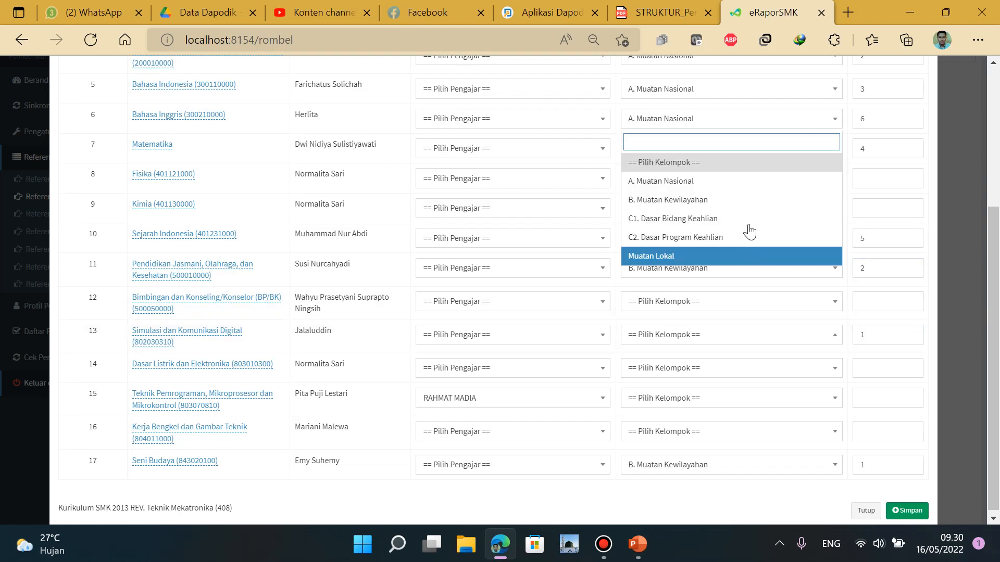
left_click(727, 219)
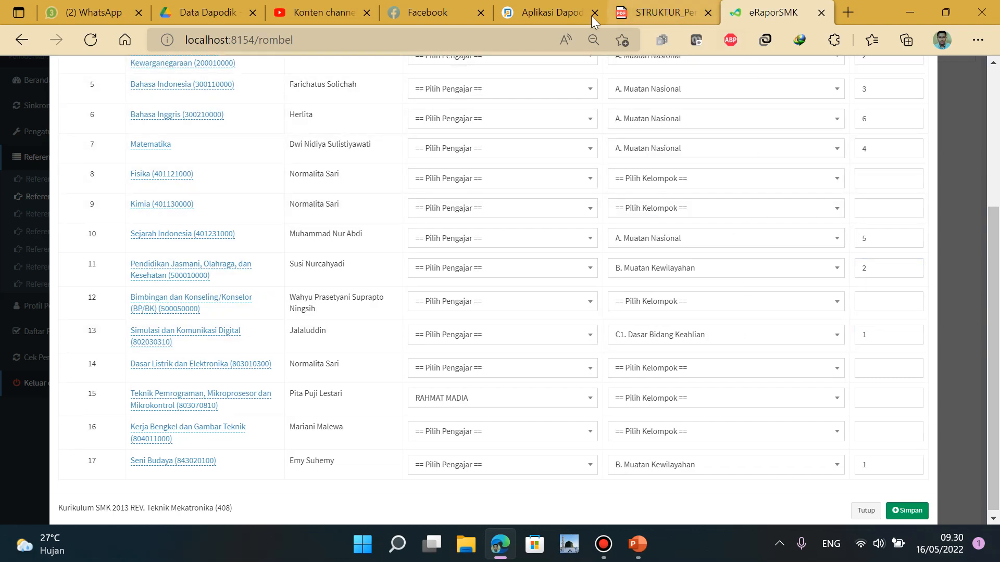
left_click(661, 12)
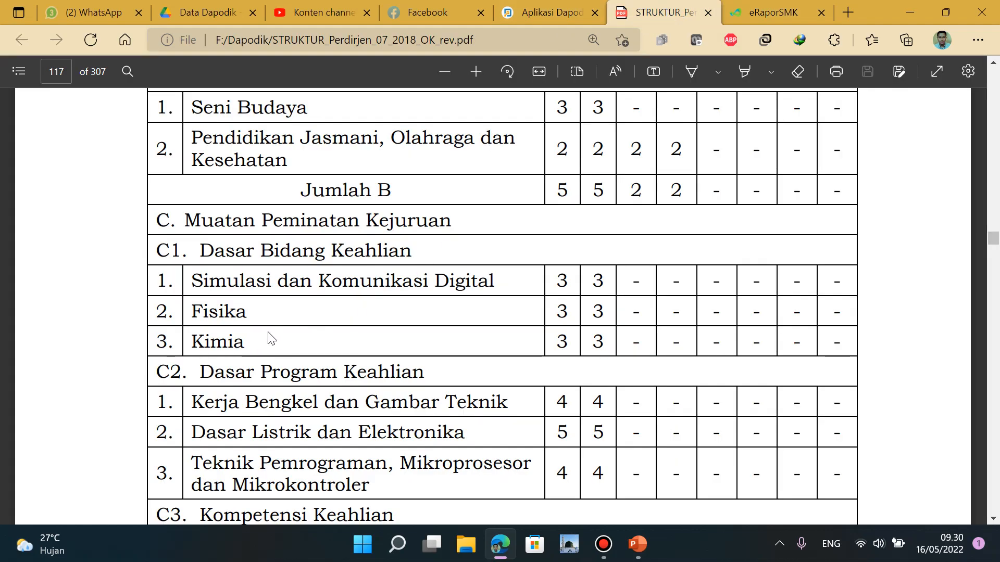
left_click(768, 14)
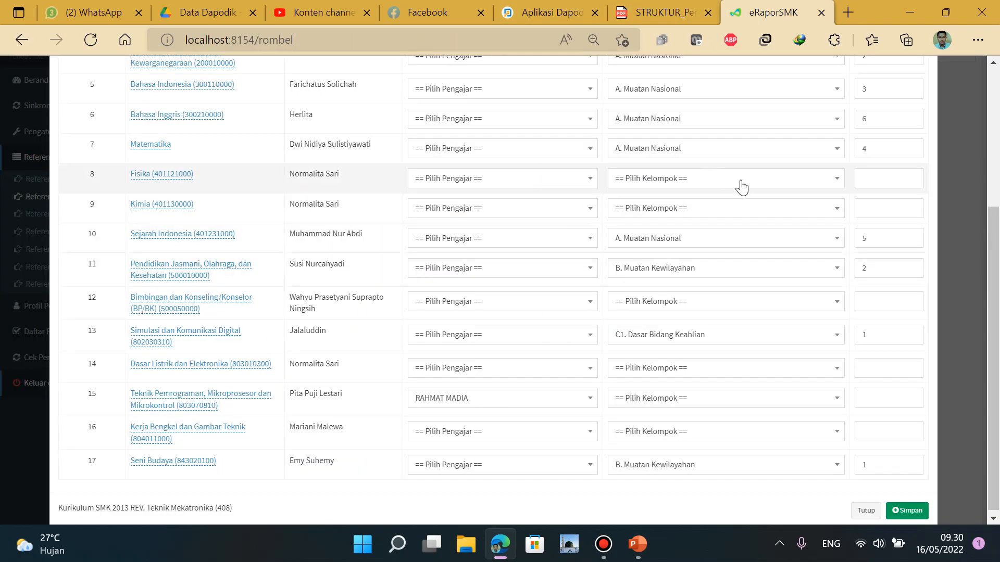
Put Fisika (2) and Kimia (3) in C1. Dasar Bidang Keahlian
left_click(879, 173)
type("2")
left_click(880, 204)
type("3")
left_click(771, 181)
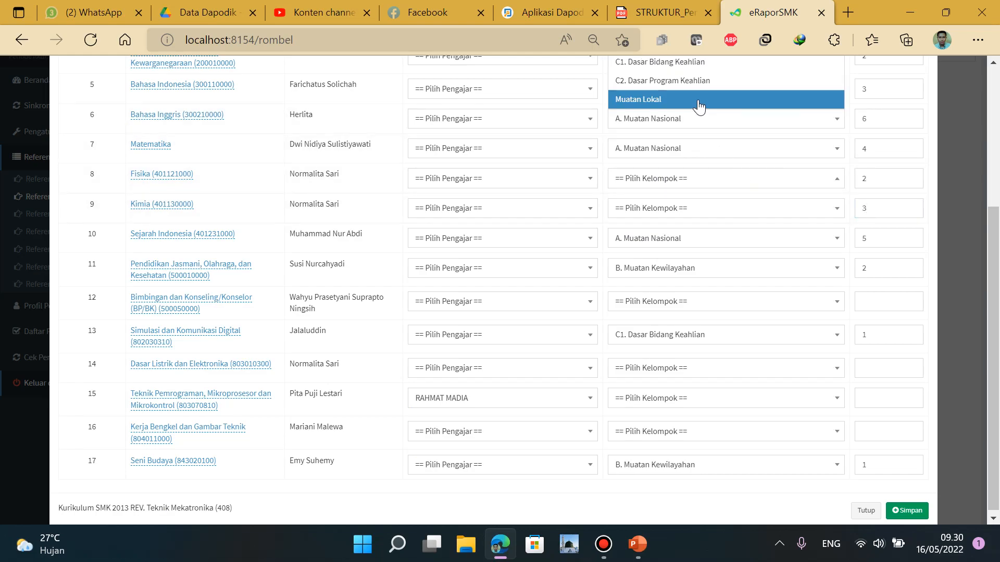
left_click(697, 63)
left_click(780, 211)
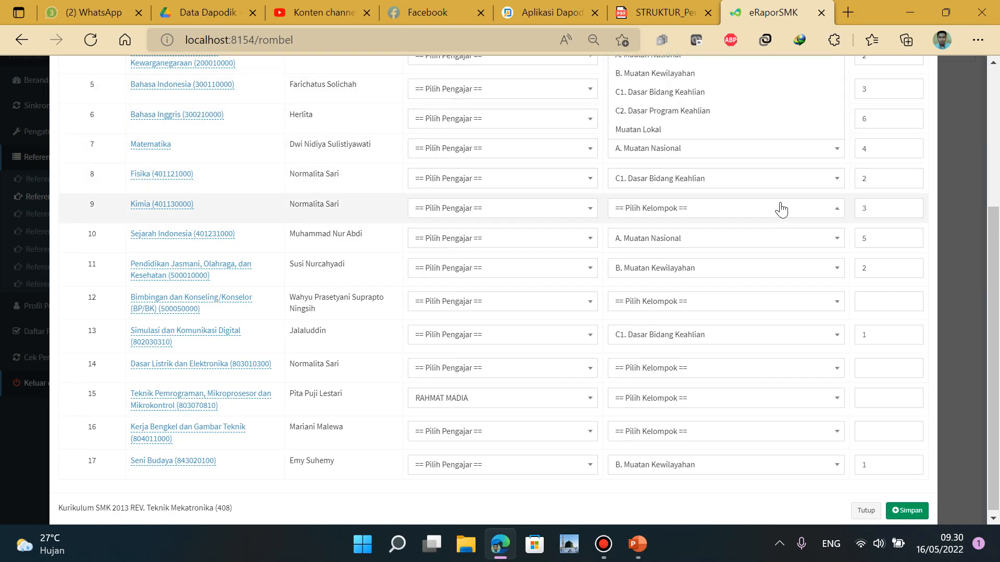
left_click(727, 100)
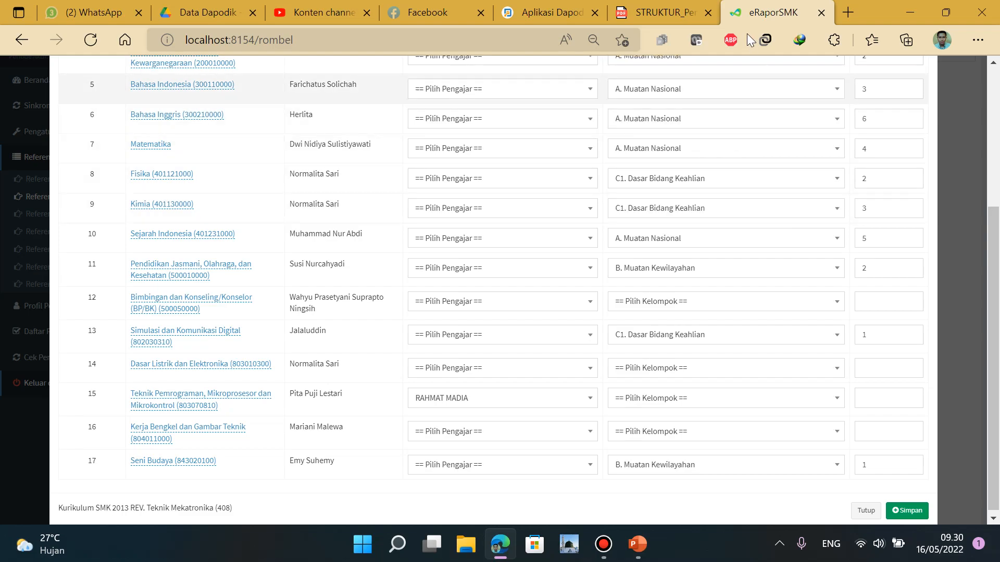
left_click(660, 14)
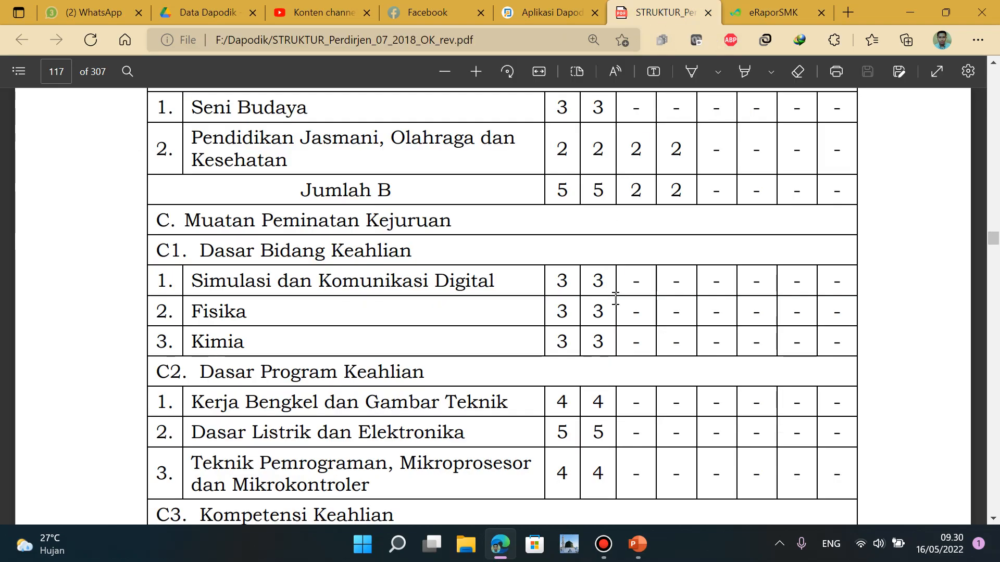
Checking the PDF, number Kerja Bengkel 1, Dasar Listrik dan Elektronika 2, Teknik Pemrograman 3
scroll(624, 303, "down", 3)
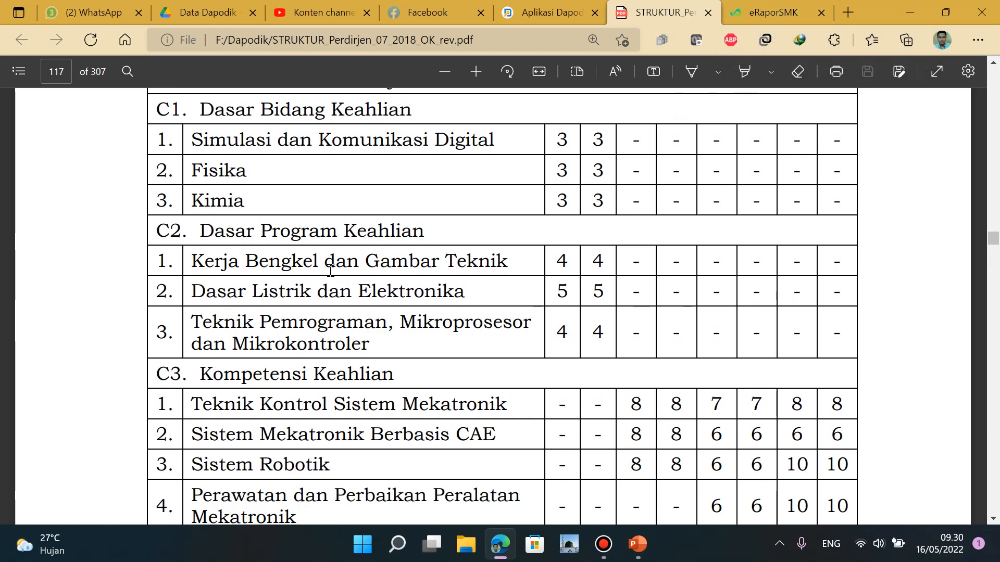
left_click(775, 13)
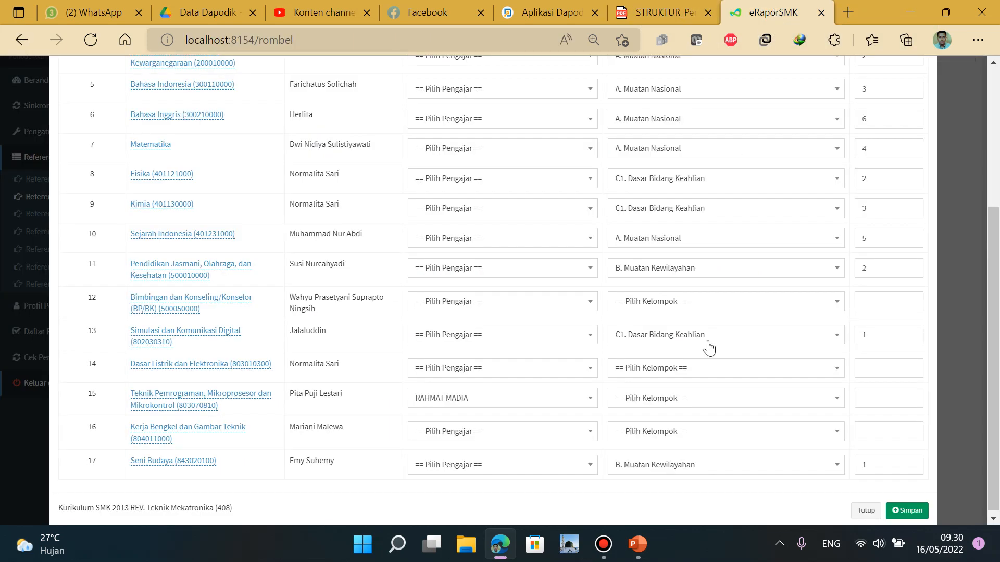
left_click(879, 427)
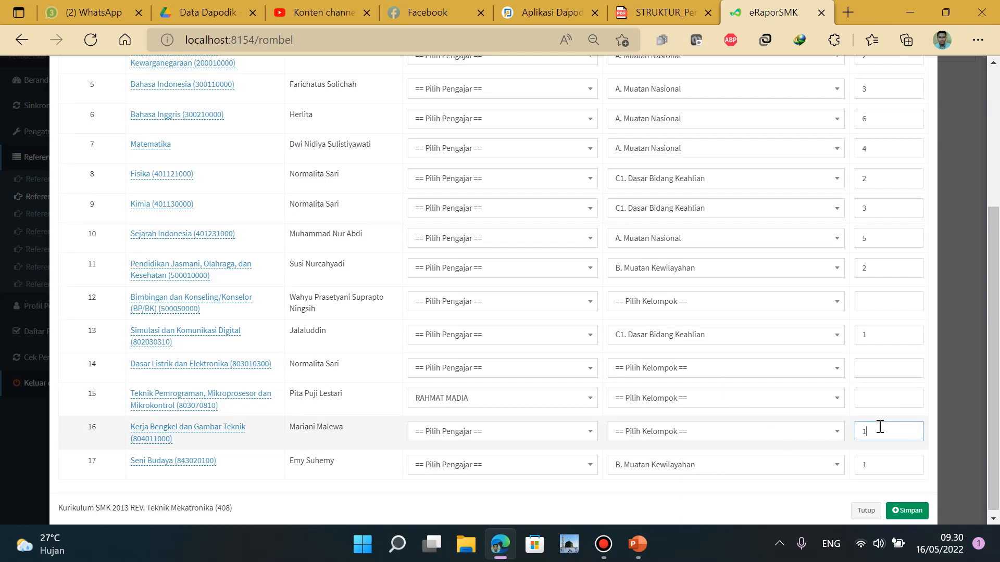
left_click(885, 367)
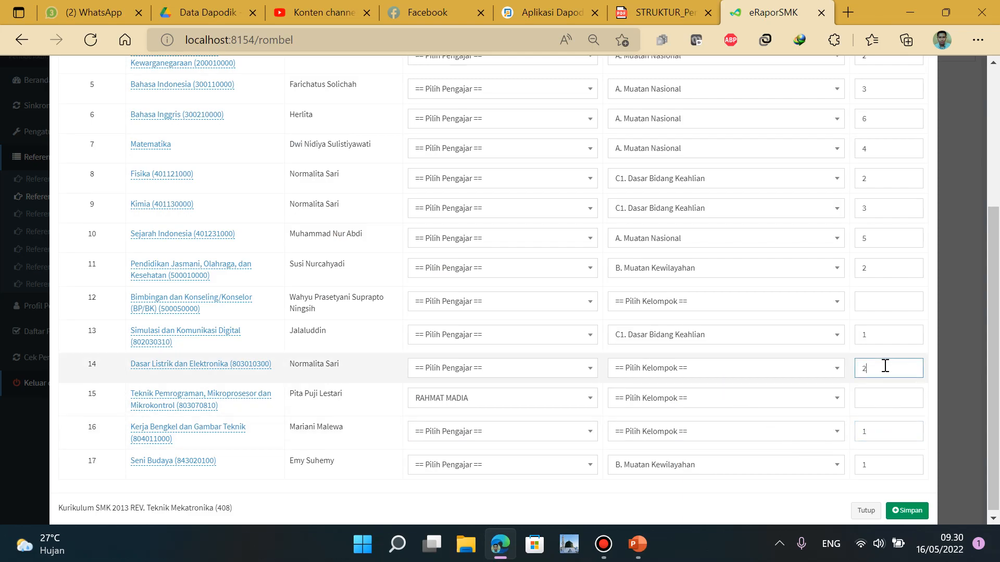
left_click(661, 13)
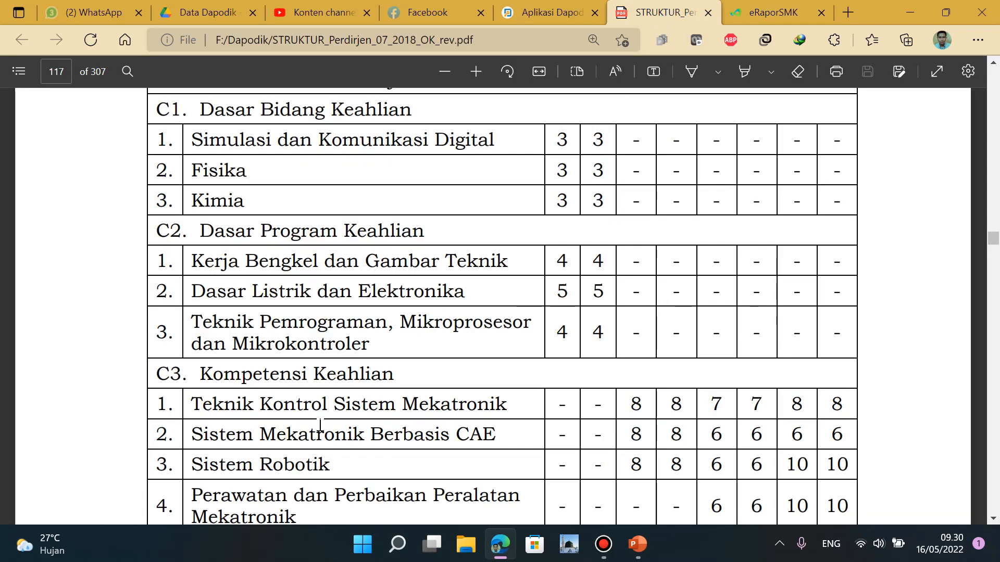
scroll(415, 479, "down", 1)
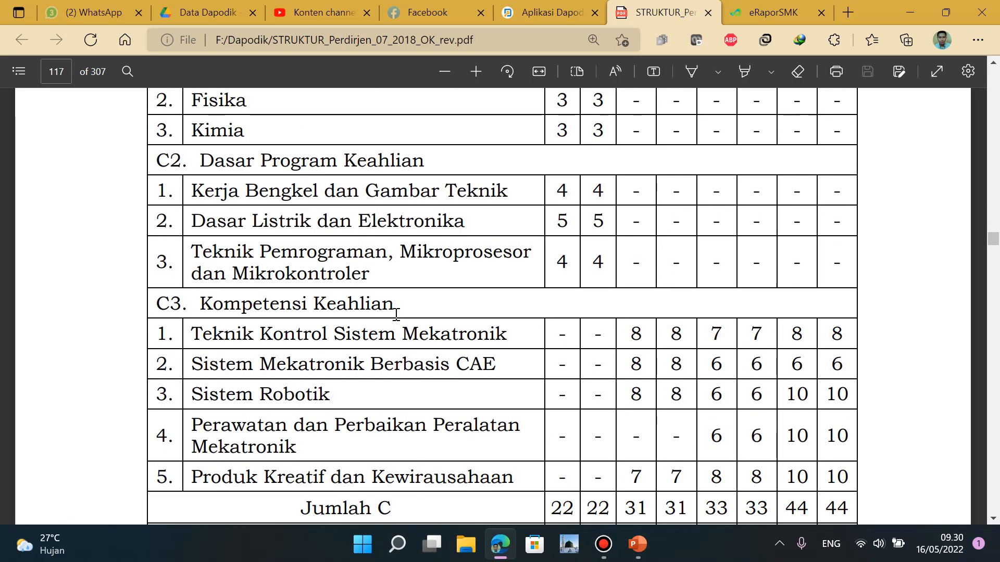
left_click(754, 13)
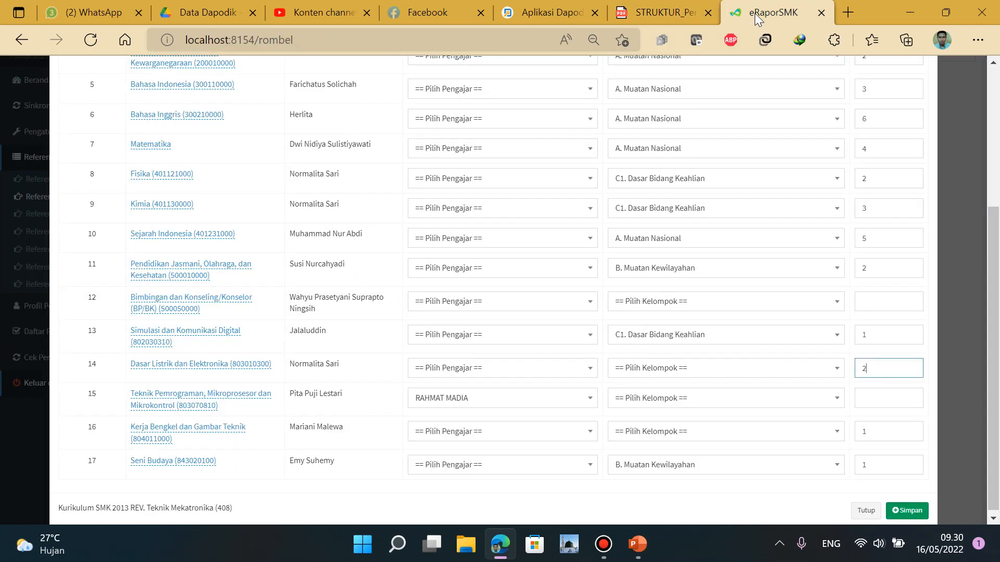
left_click(880, 399)
type("3")
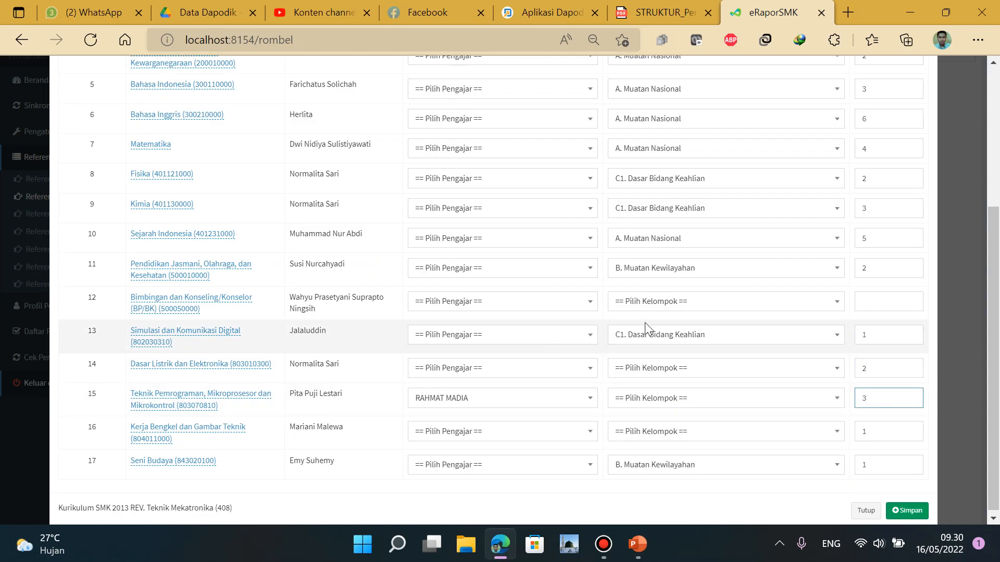
Put Dasar Listrik dan Elektronika, Teknik Pemrograman and Kerja Bengkel dan Gambar Teknik in C1. Dasar Bidang Keahlian
left_click(764, 374)
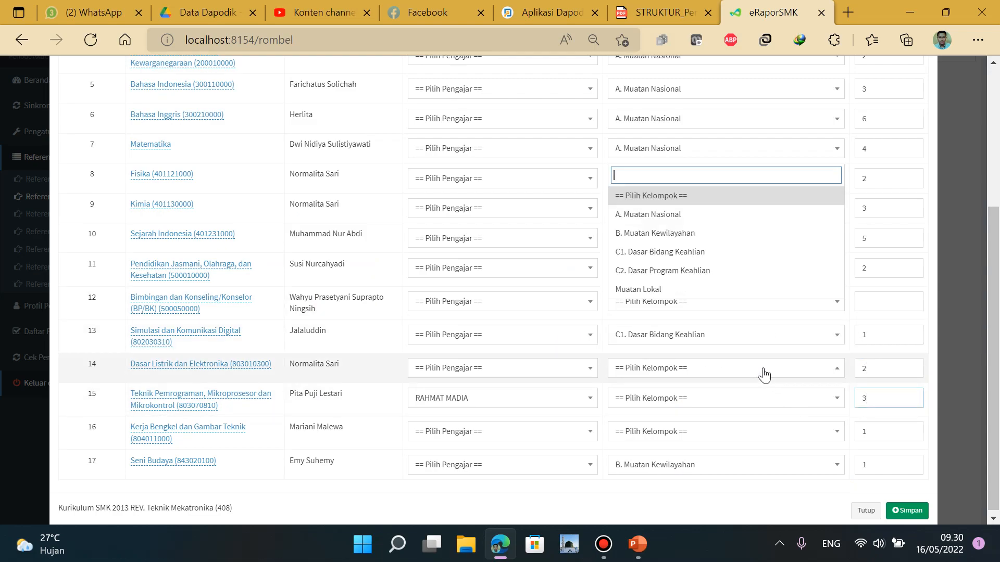
left_click(710, 254)
left_click(766, 400)
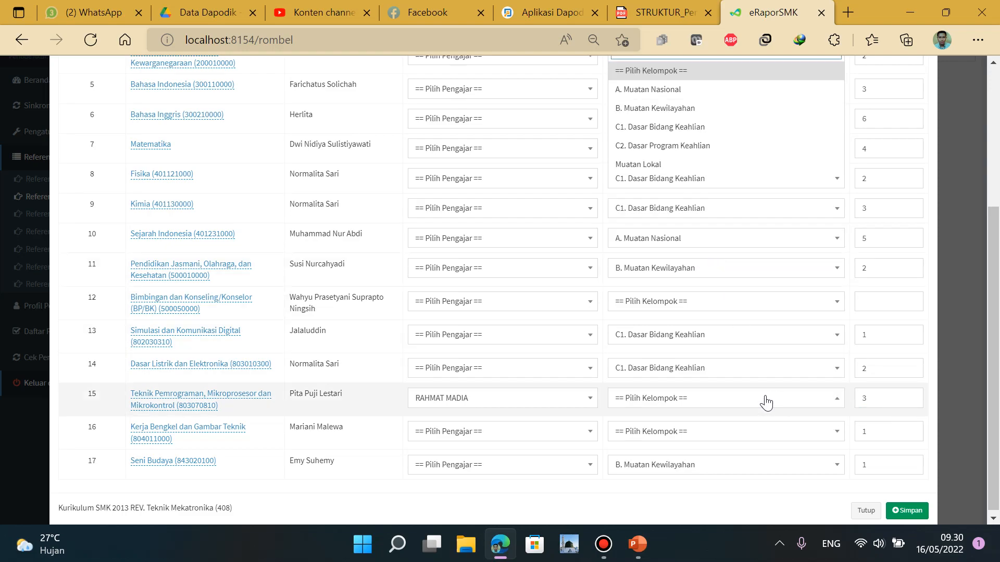
left_click(734, 134)
left_click(761, 431)
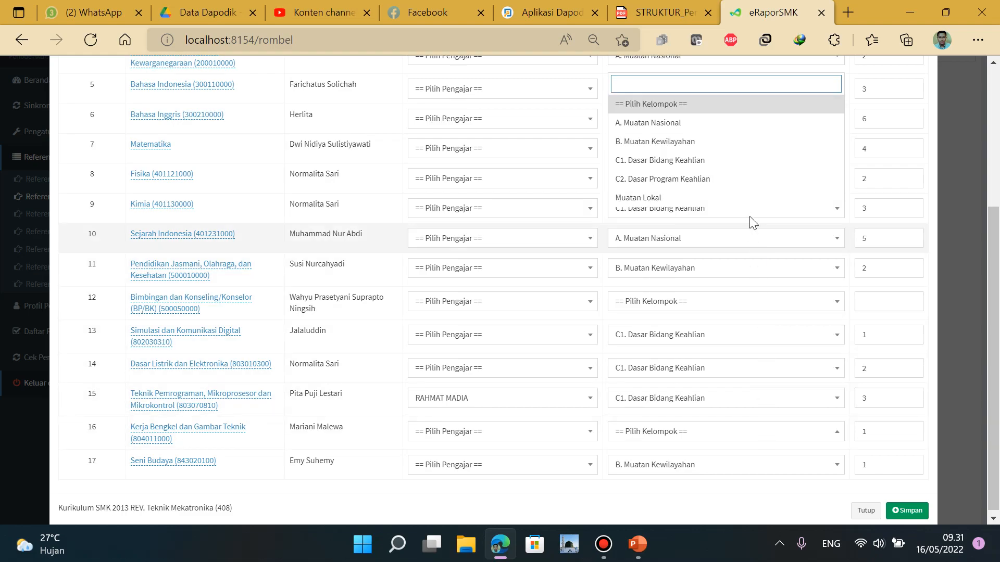
left_click(744, 165)
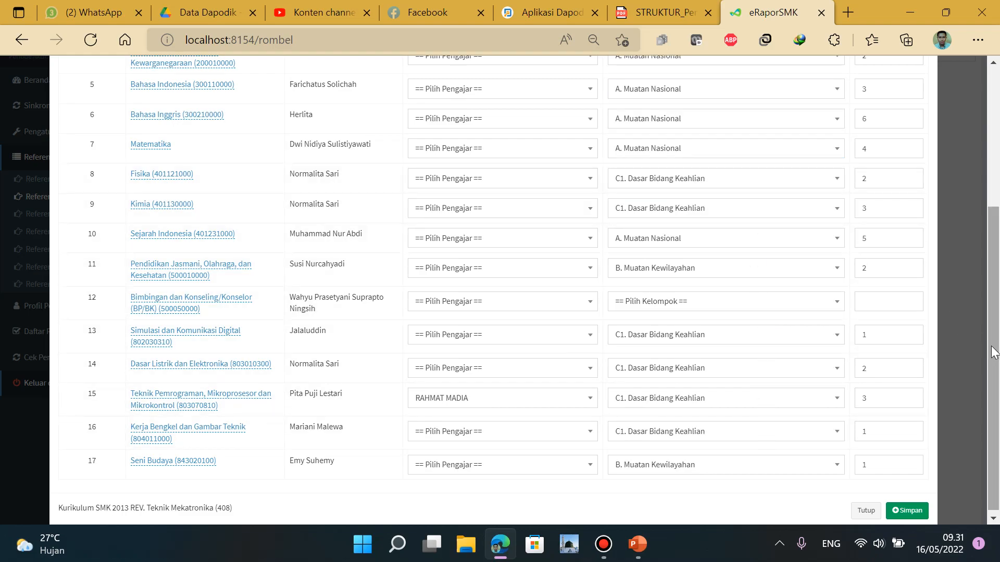
scroll(992, 353, "up", 4)
scroll(995, 348, "down", 3)
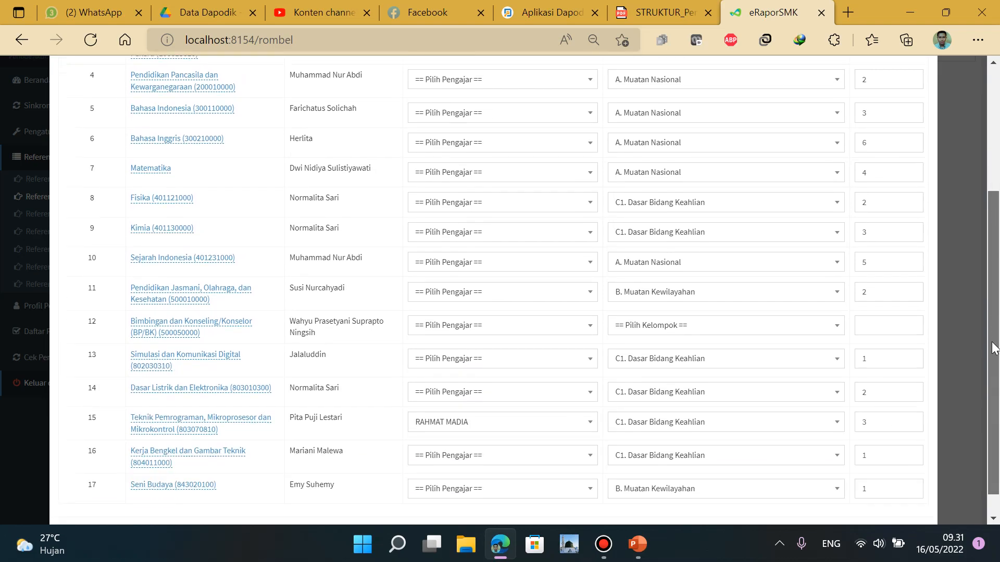
scroll(993, 348, "down", 1)
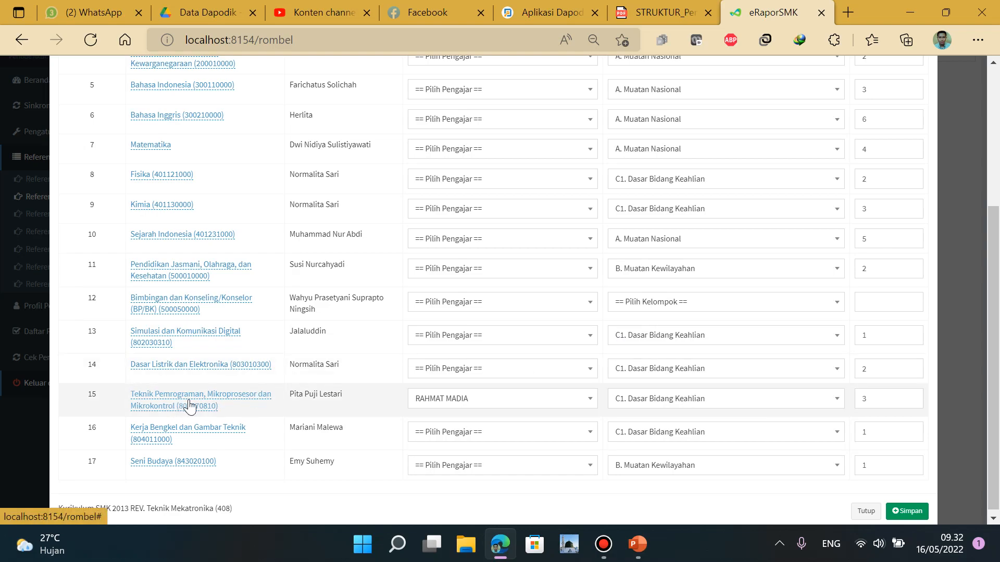
triple_click(301, 395)
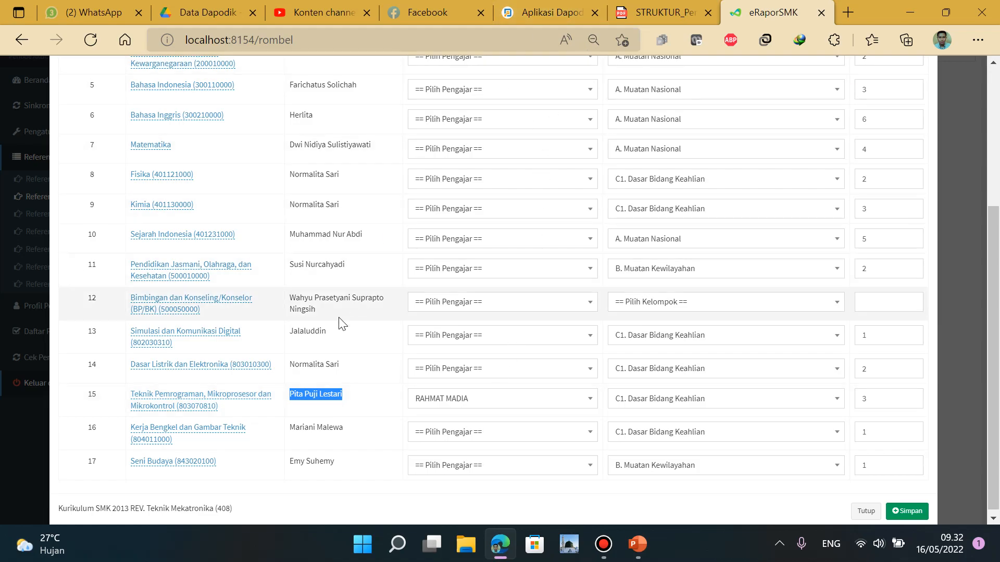
Look up the Teknik Pemrograman teacher in Dapodik's X-TMK subject list, then return to e-Rapor
left_click(552, 11)
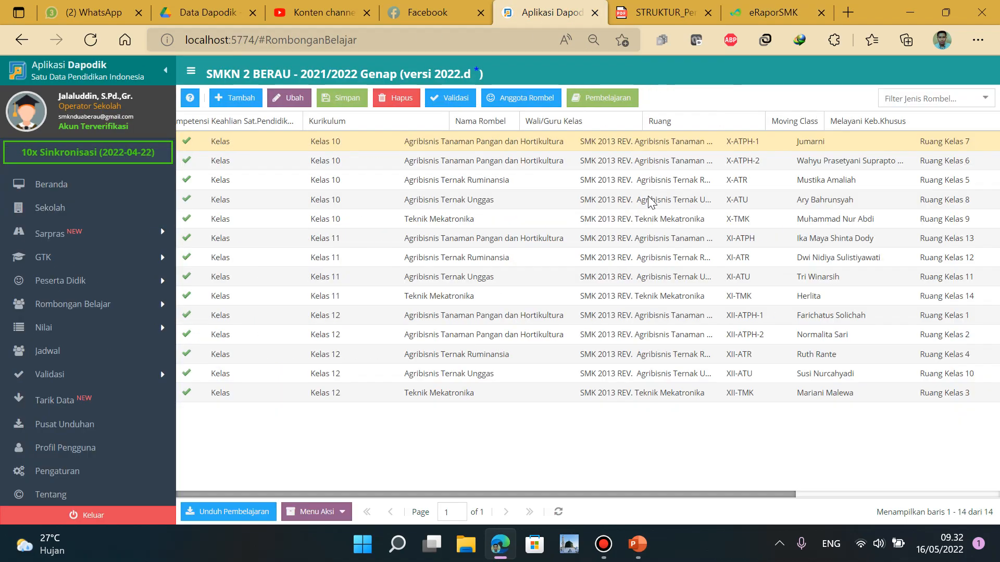
left_click(709, 219)
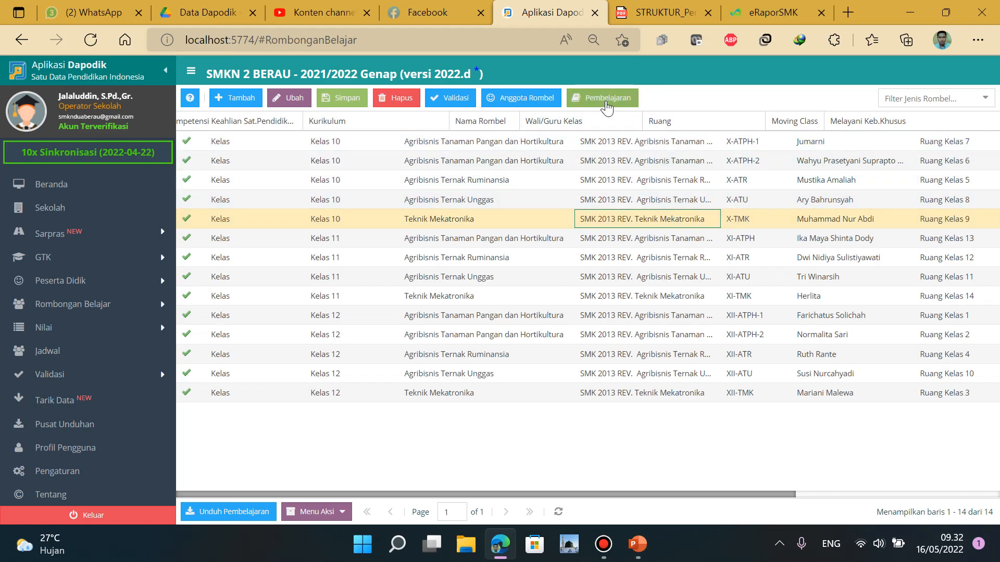
left_click(604, 97)
scroll(455, 330, "down", 3)
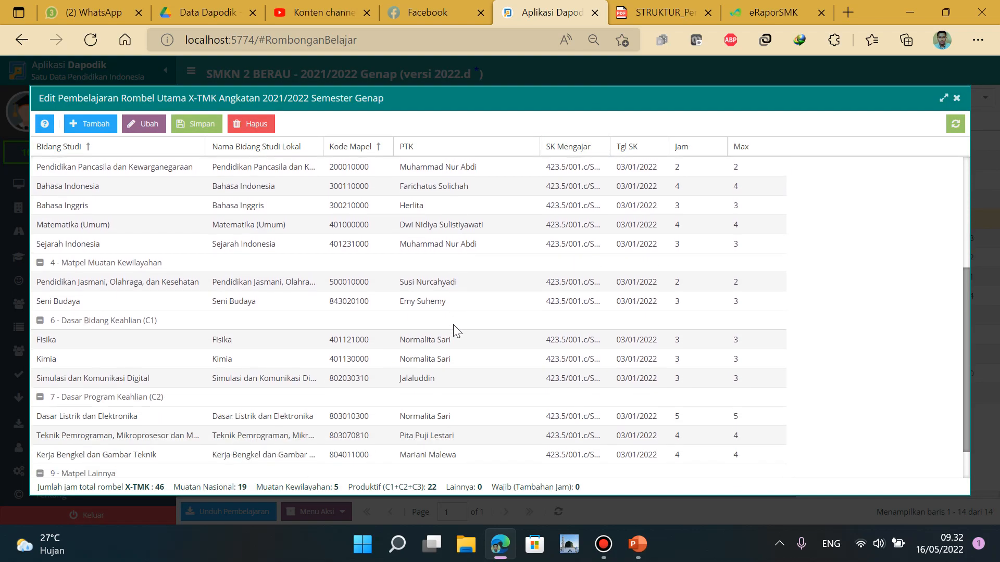
scroll(457, 328, "down", 1)
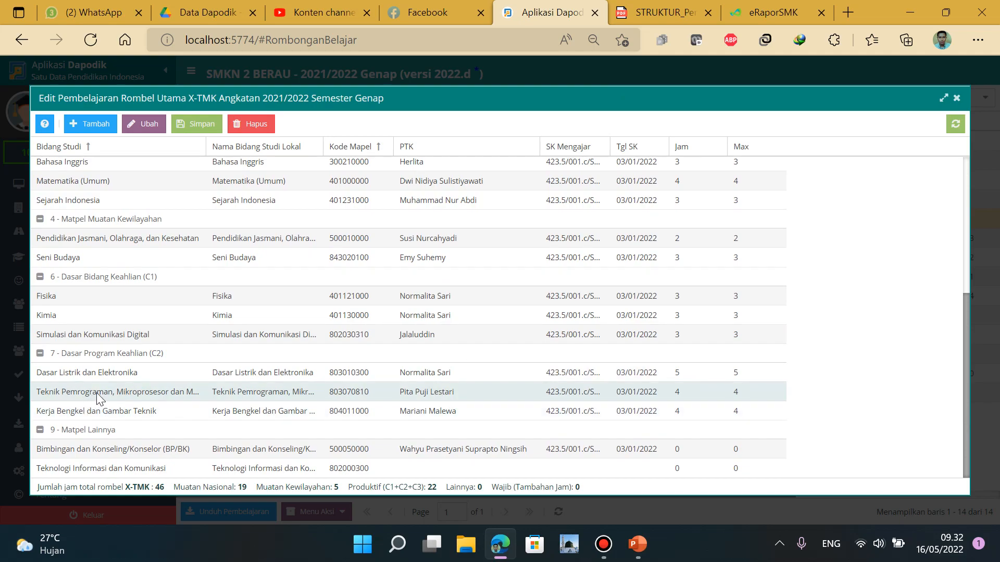
left_click(444, 391)
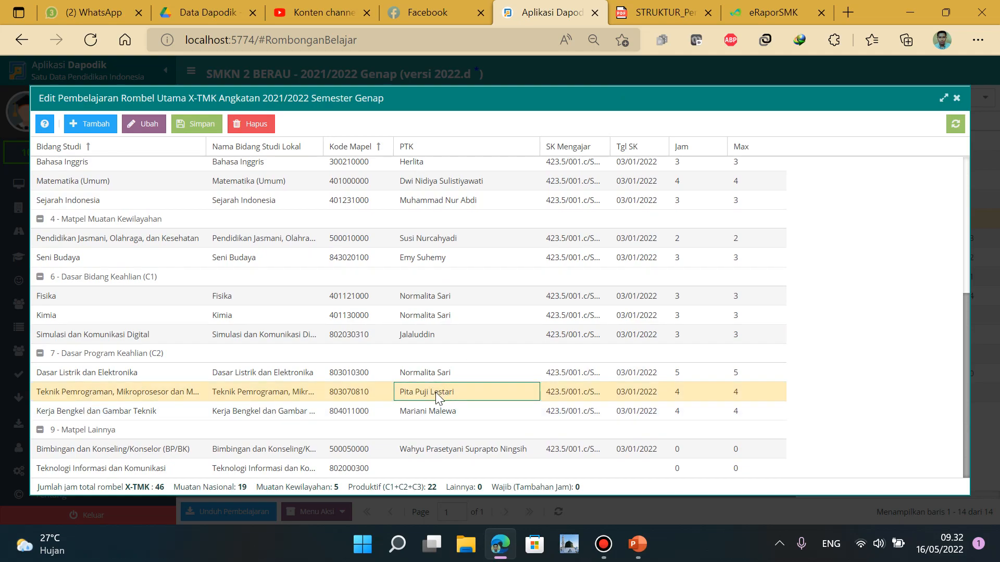
left_click(767, 11)
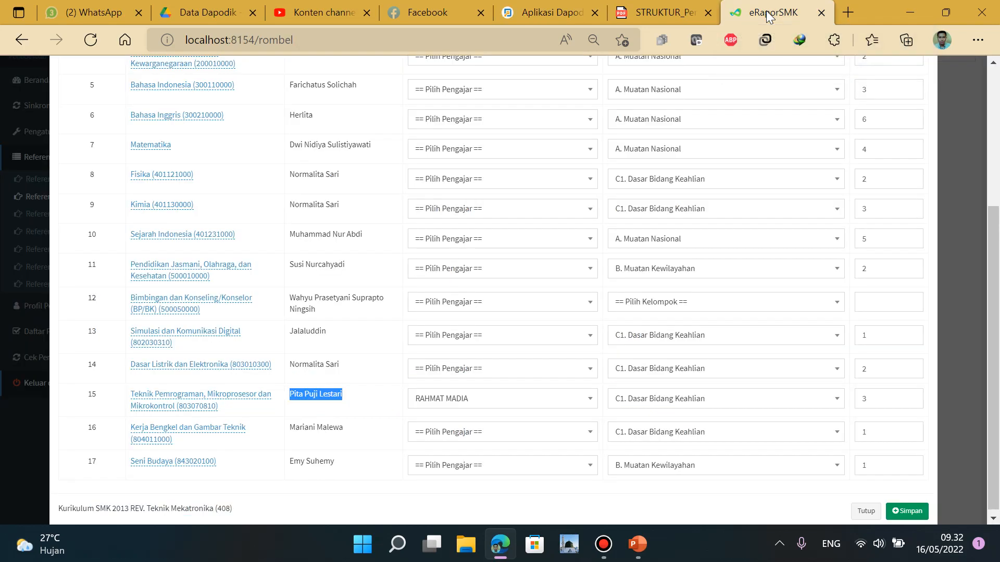
Clear the marked teacher name and save the X-TMK groups and order numbers
scroll(594, 272, "up", 5)
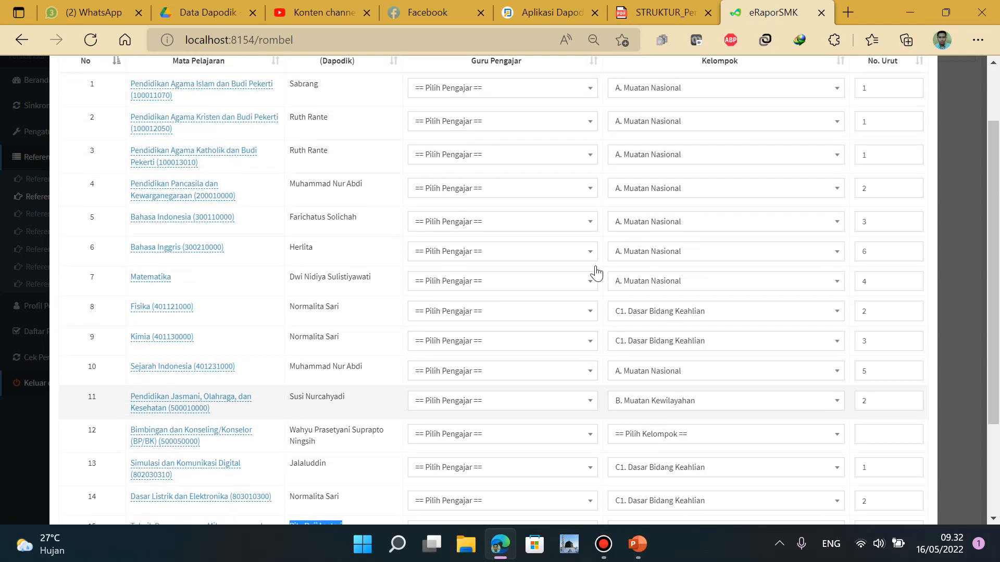
scroll(513, 234, "down", 4)
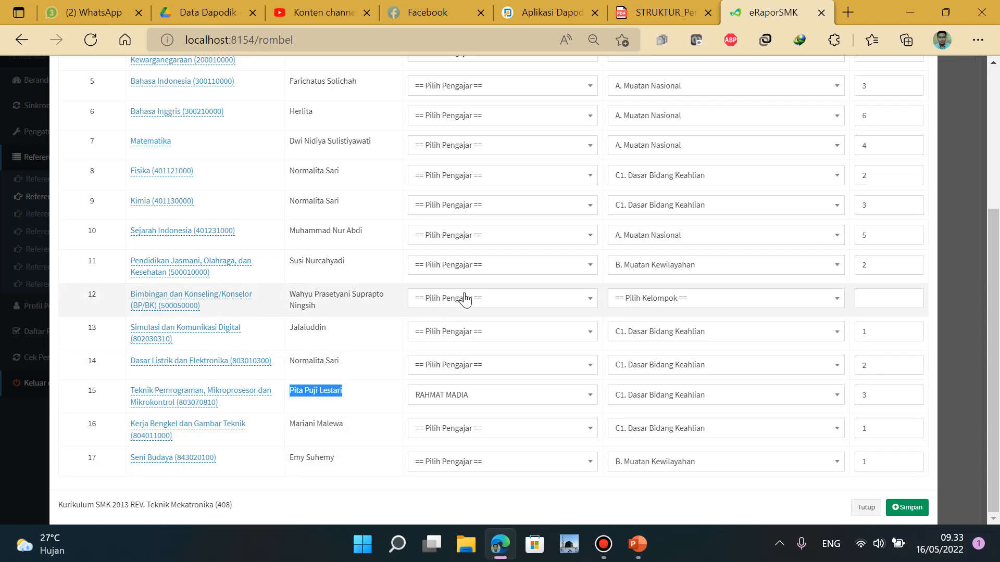
scroll(468, 294, "up", 4)
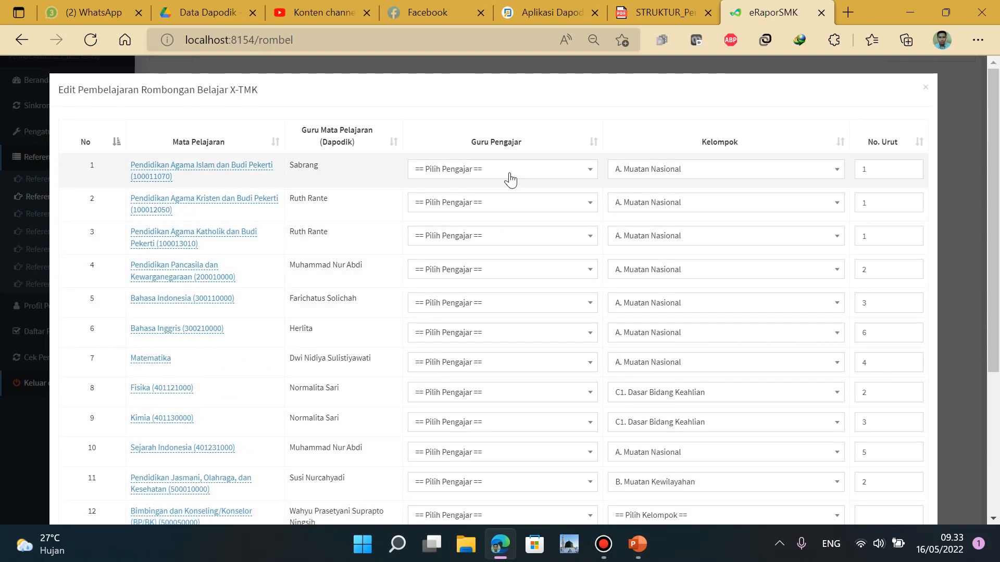
scroll(509, 177, "down", 4)
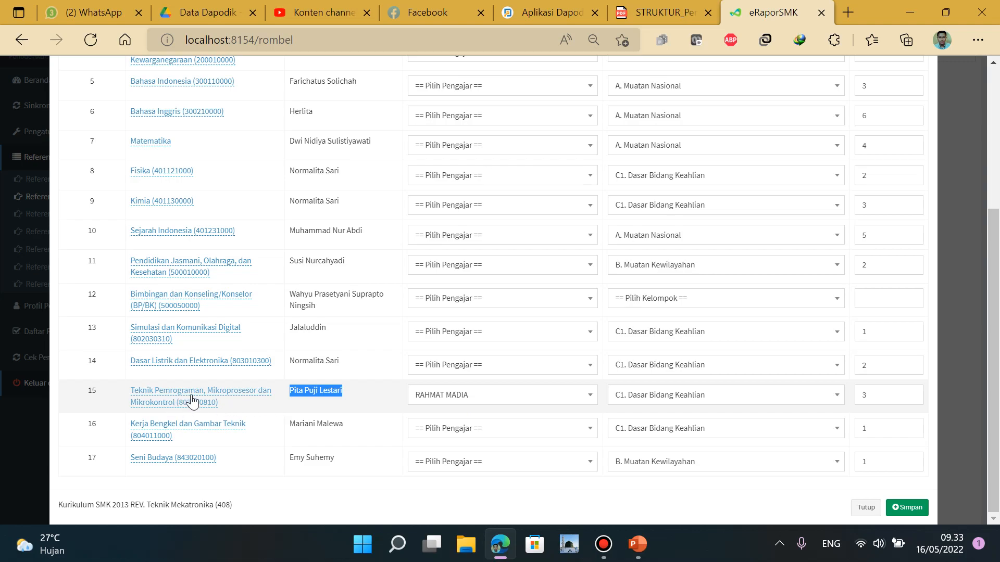
left_click(333, 398)
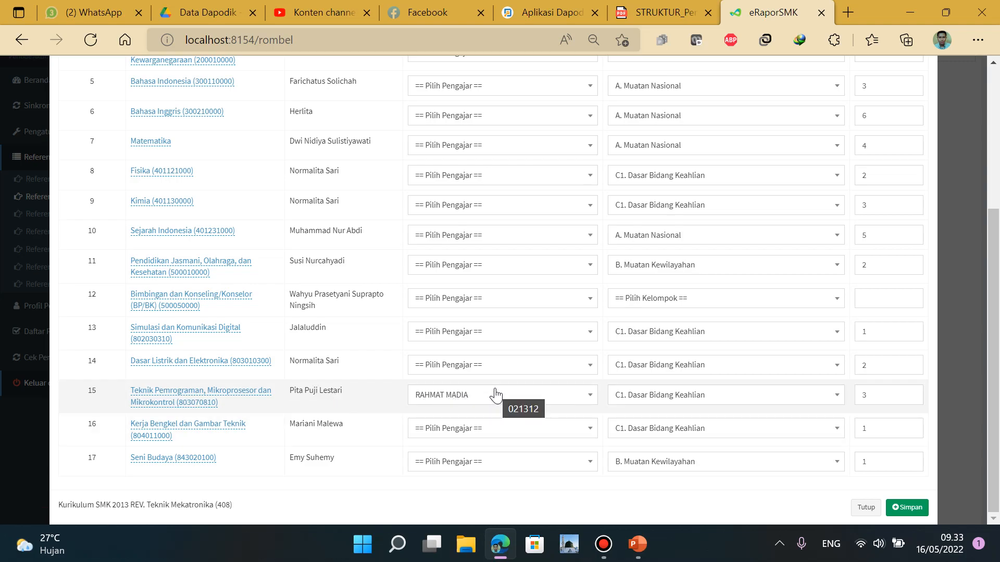
left_click(909, 508)
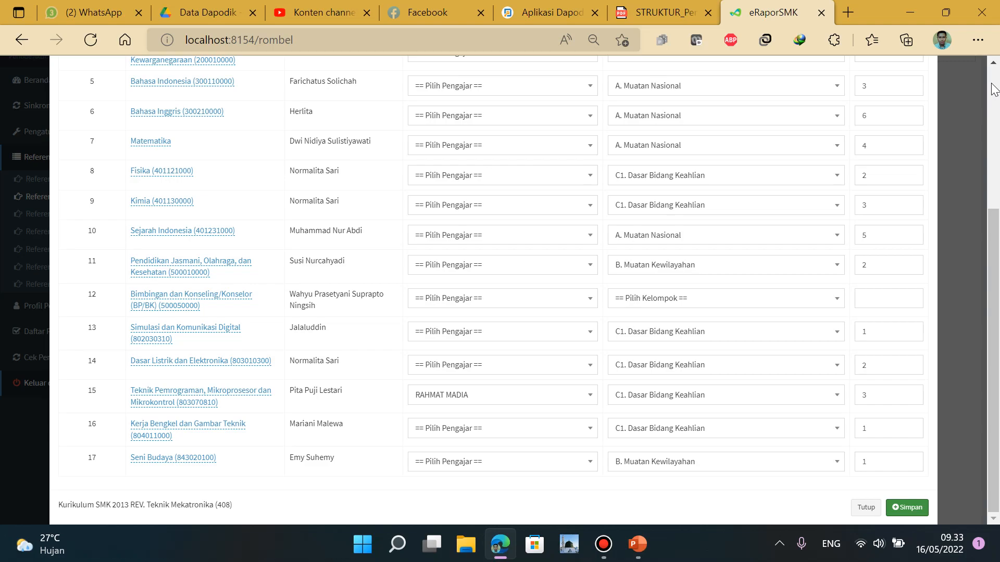
Close the X-TMK pembelajaran editor and log out of the admin account
scroll(994, 89, "up", 4)
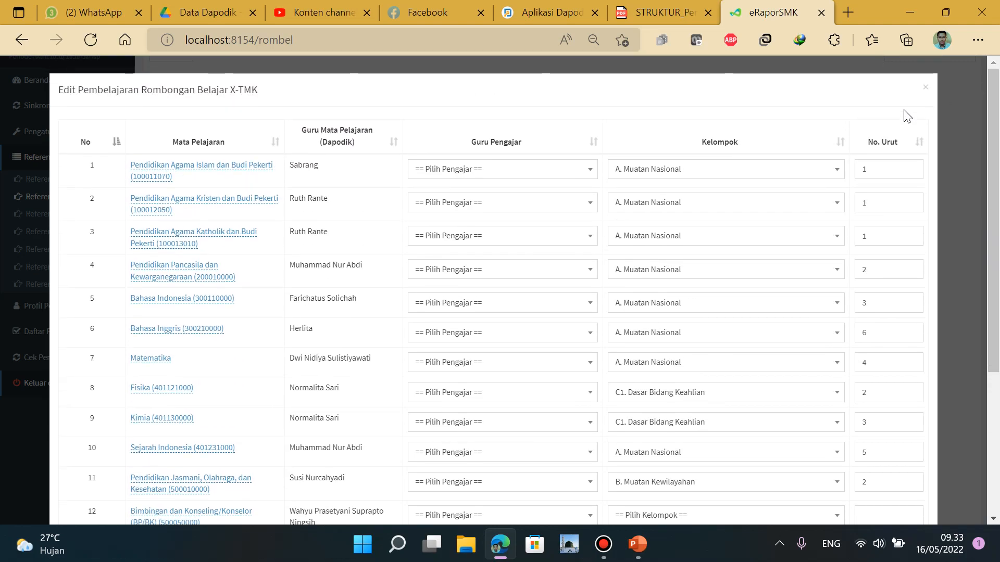
scroll(995, 266, "down", 4)
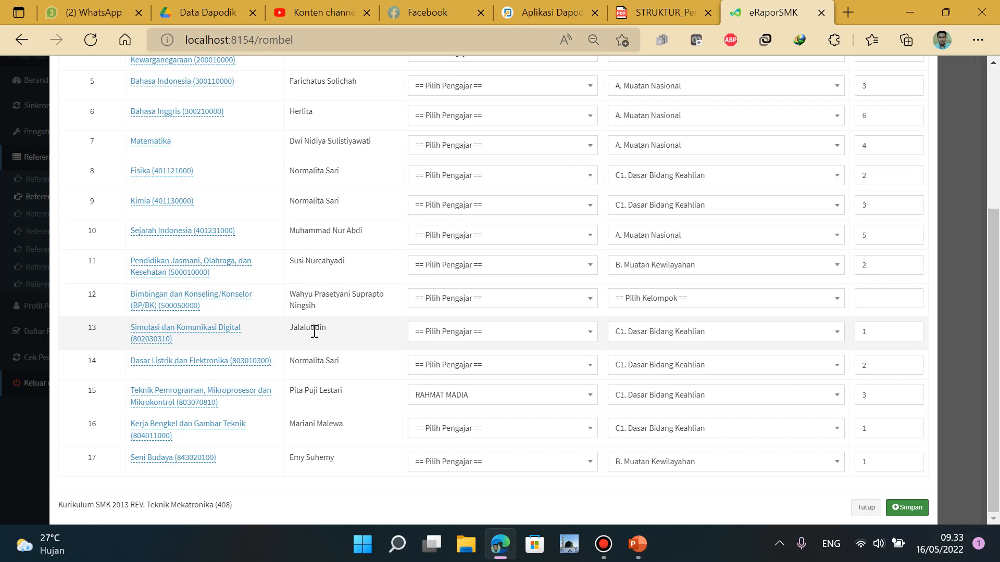
scroll(315, 331, "up", 5)
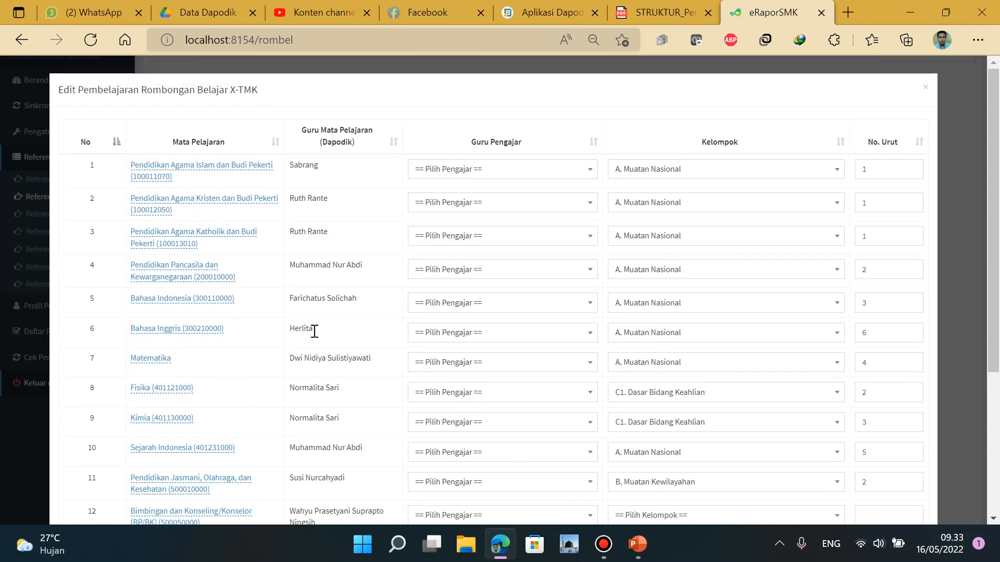
left_click(926, 88)
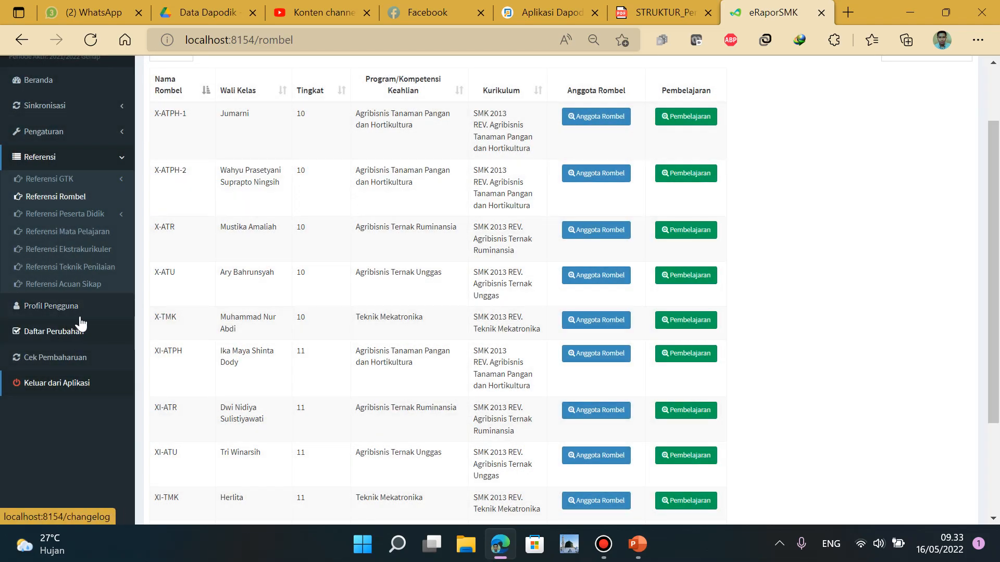
left_click(78, 385)
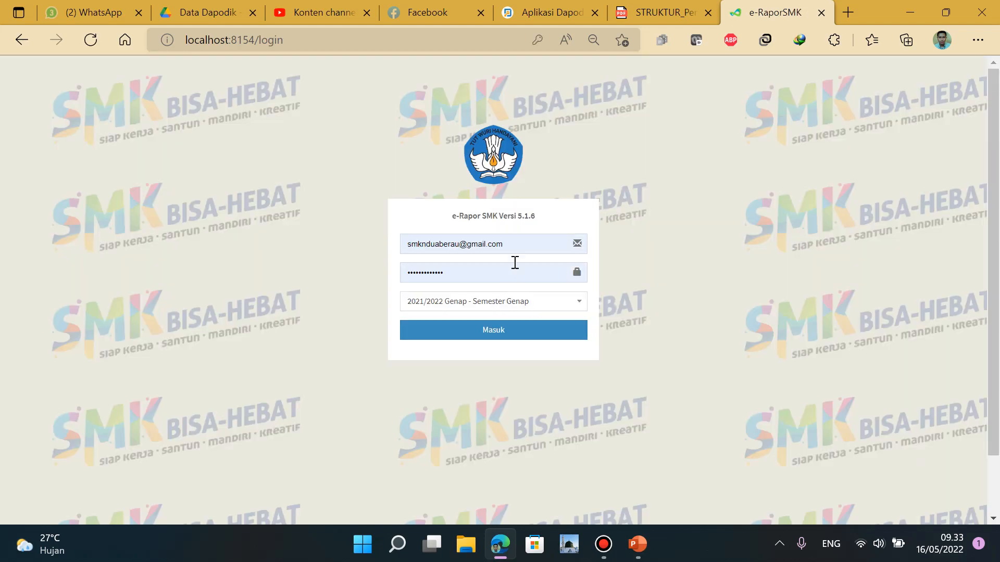
Sign in with the saved teacher account and its password, letting the browser remember the password
left_click_drag(534, 244, 189, 230)
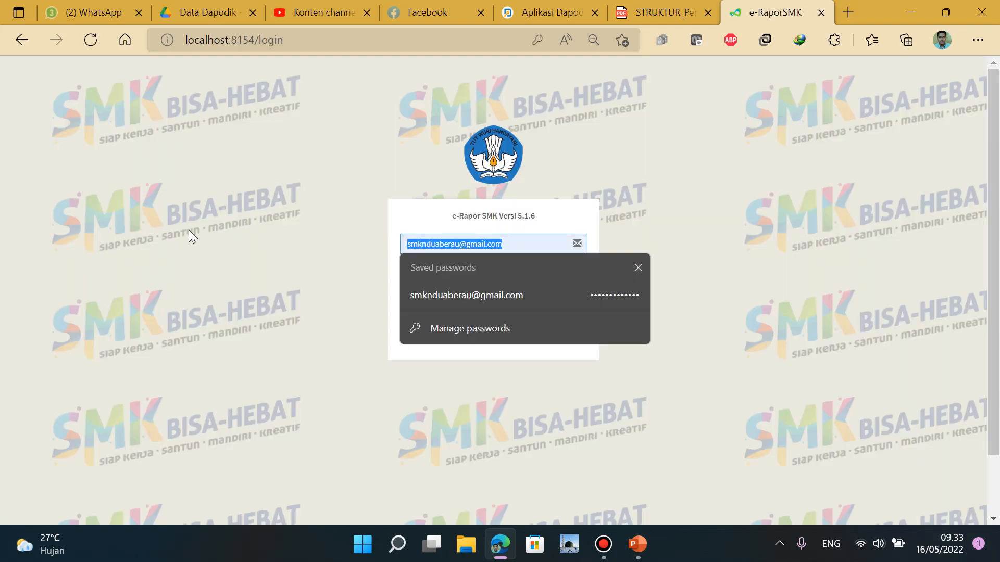
type("misterdapodik")
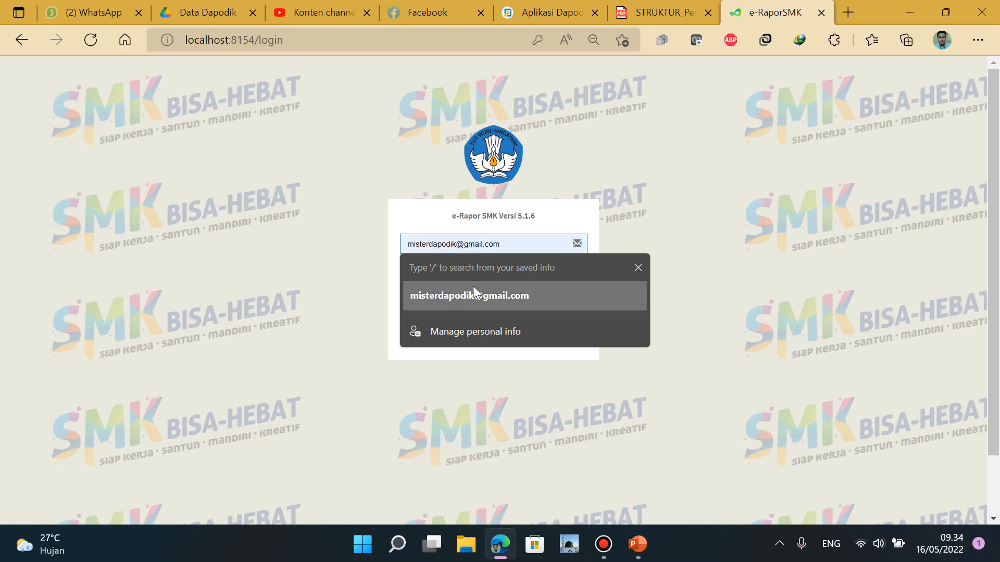
left_click(474, 291)
left_click_drag(477, 263, 265, 264)
type("••••••")
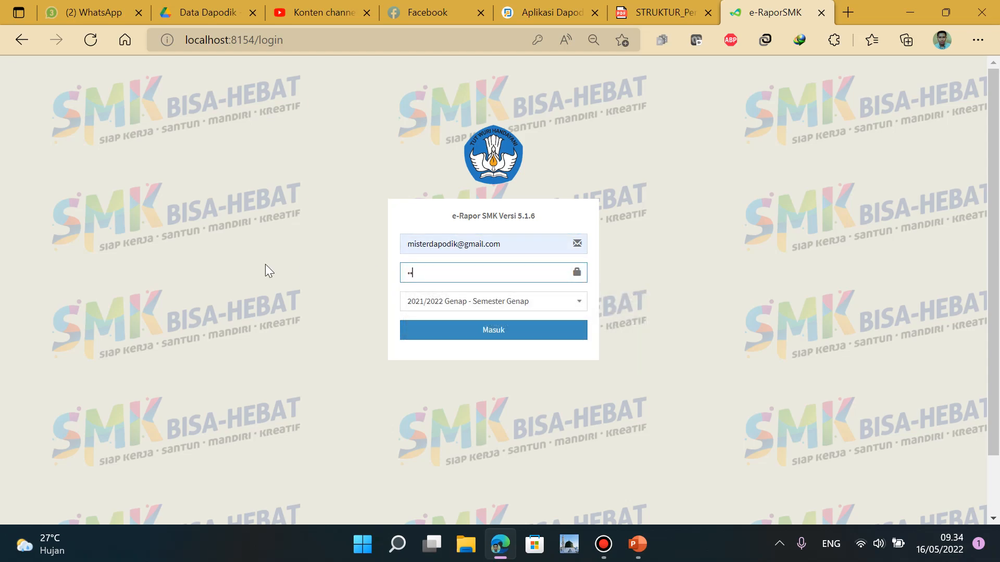
left_click(494, 342)
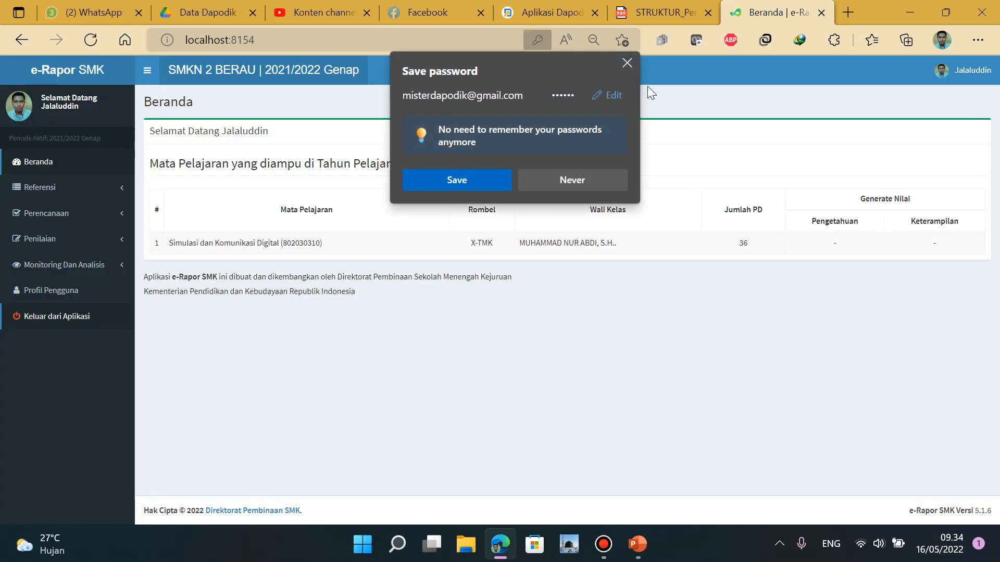
left_click(474, 174)
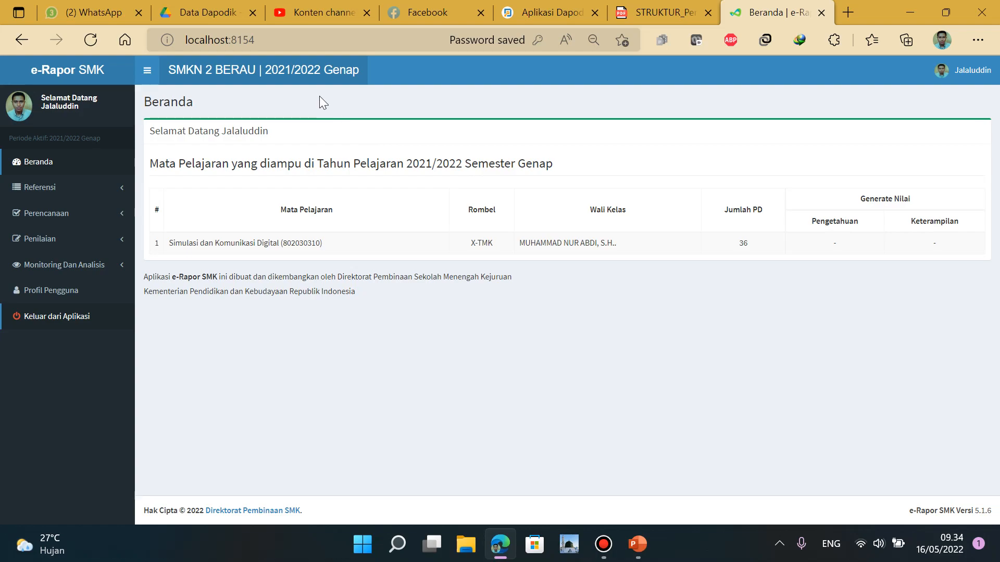
Reset the Edge page zoom to 100%
left_click(978, 40)
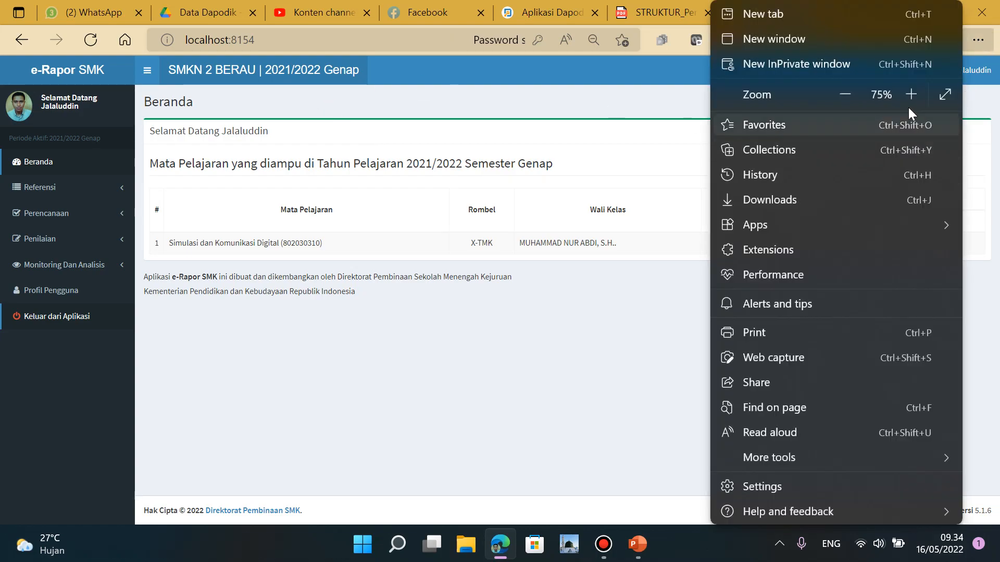
left_click(911, 95)
left_click(911, 94)
left_click(911, 94)
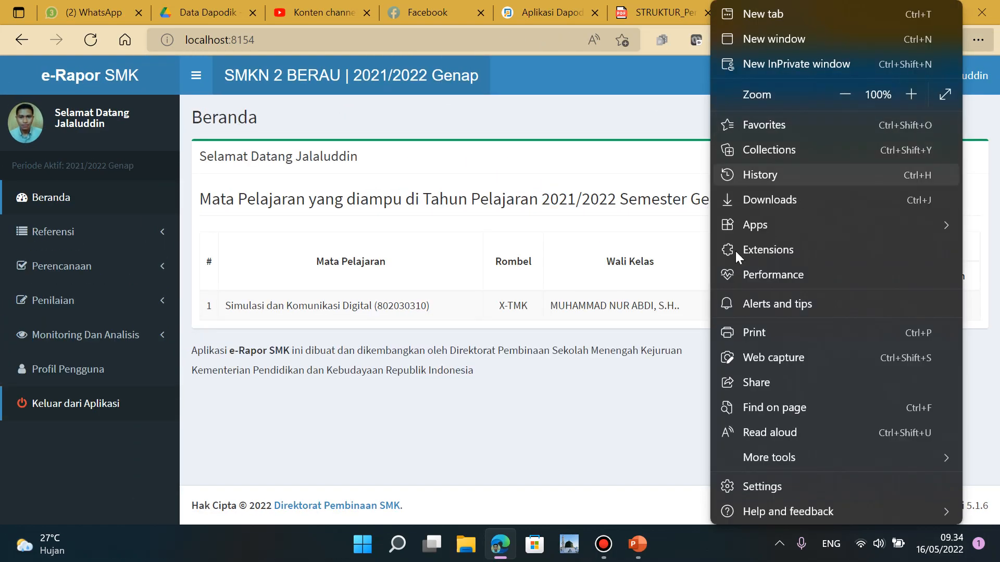
left_click(613, 390)
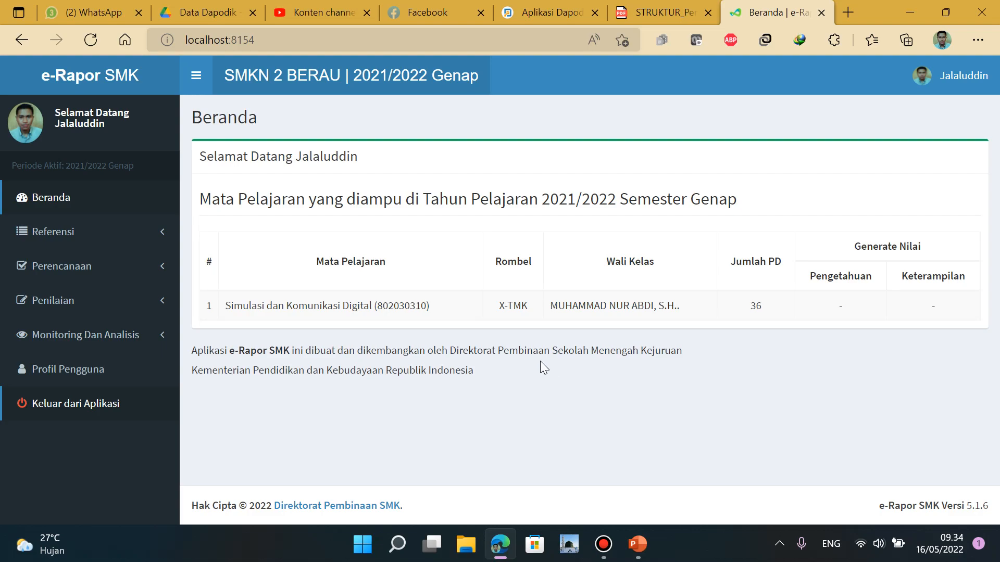
Log out of the teacher account and sign in with the school admin's saved login
left_click(77, 411)
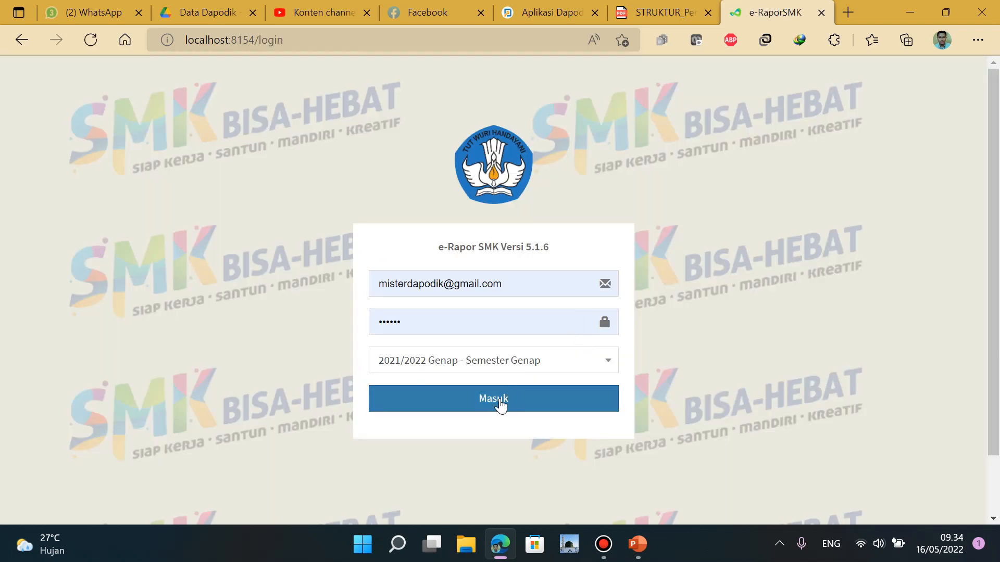
left_click(500, 402)
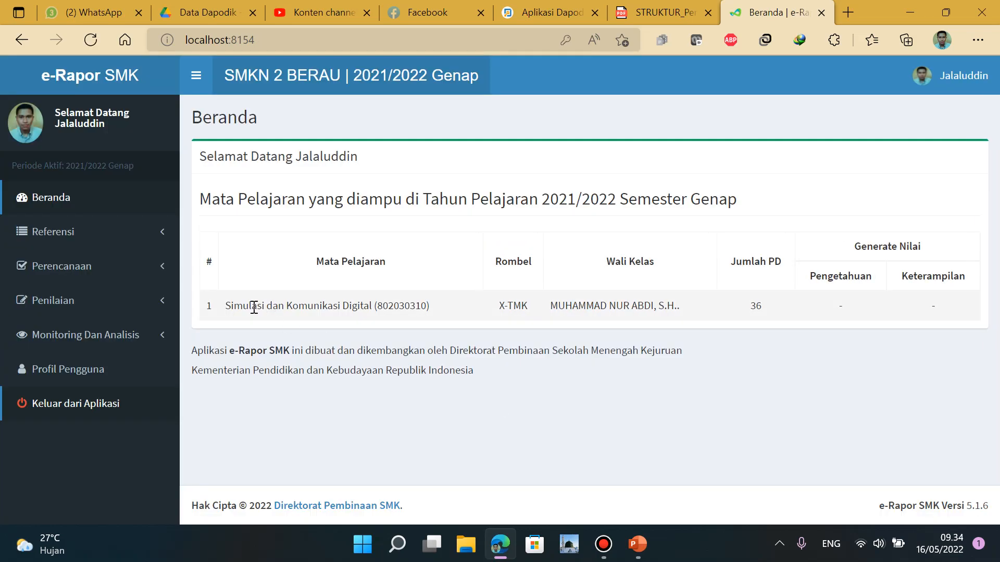
left_click(103, 417)
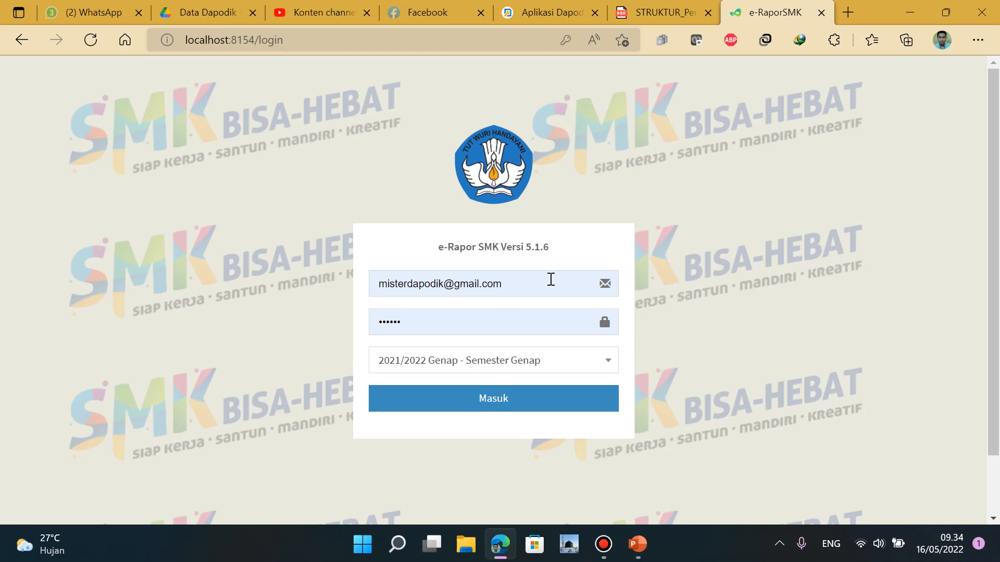
left_click(551, 279)
left_click(423, 358)
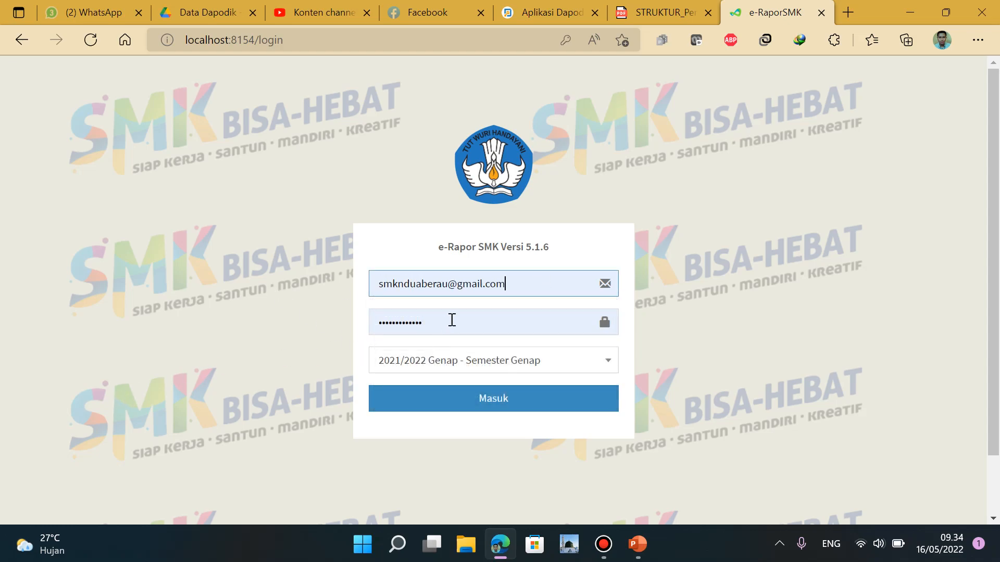
left_click(491, 404)
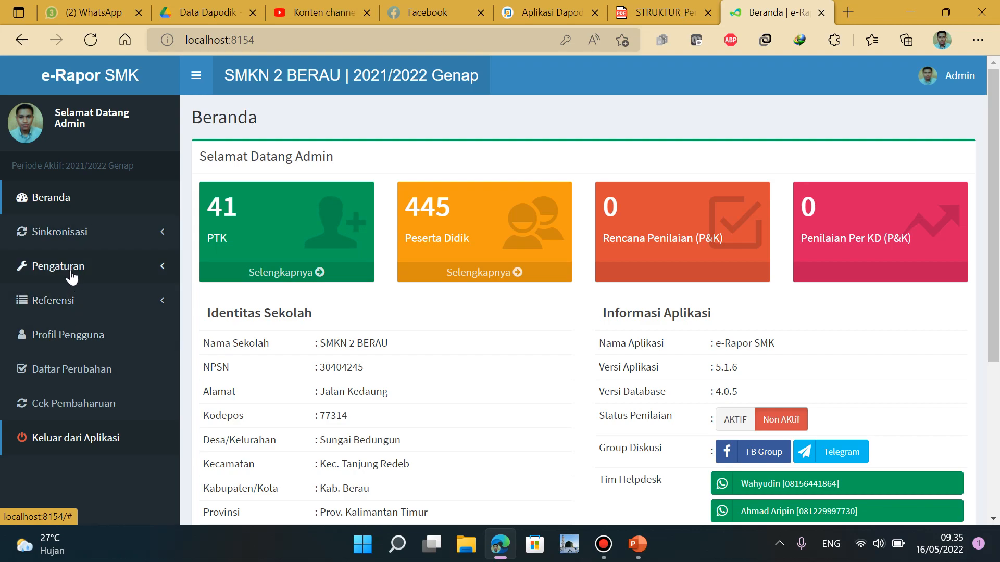
Show page 2 of Referensi Rombel, then switch to Aplikasi Dapodik
left_click(65, 301)
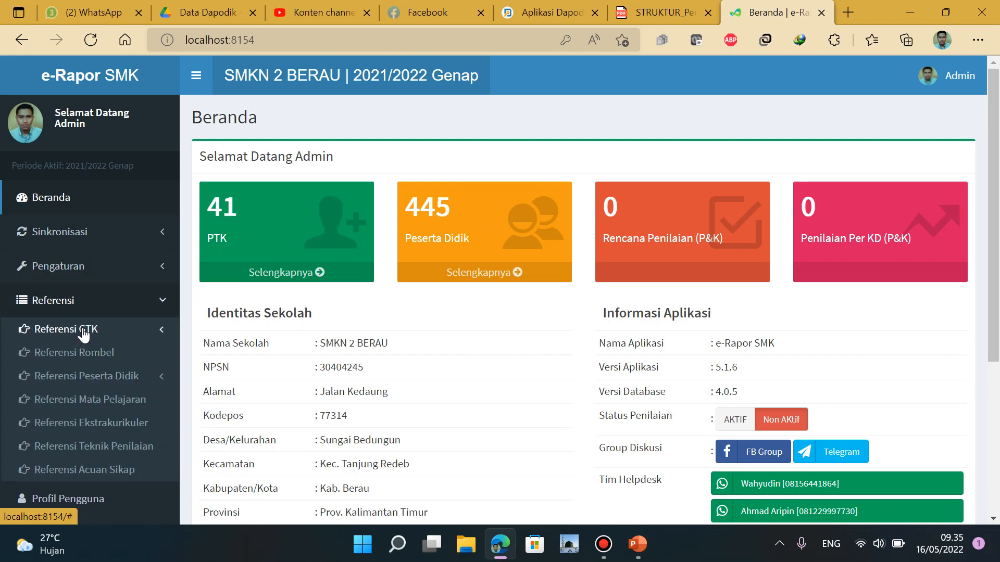
left_click(83, 352)
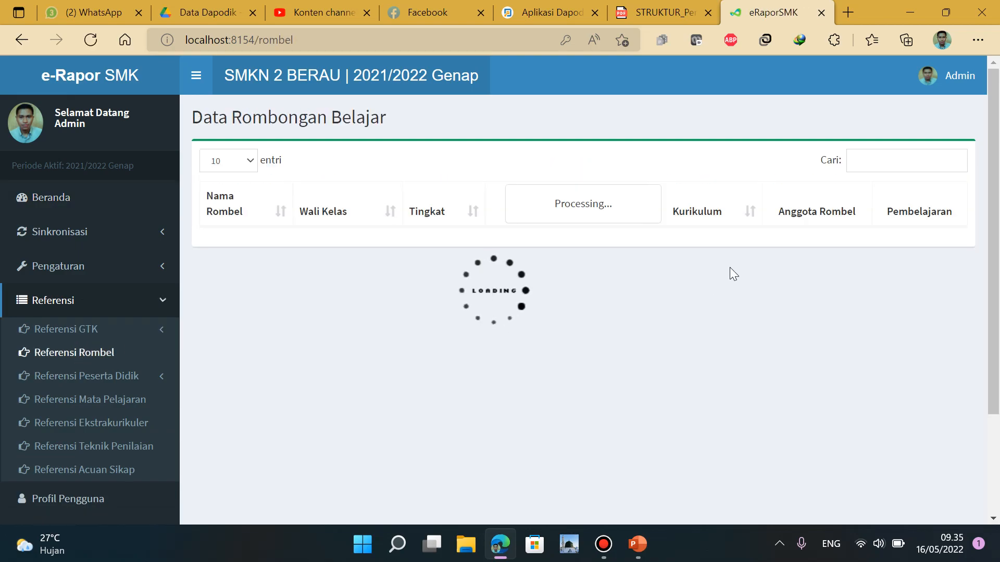
scroll(682, 345, "down", 9)
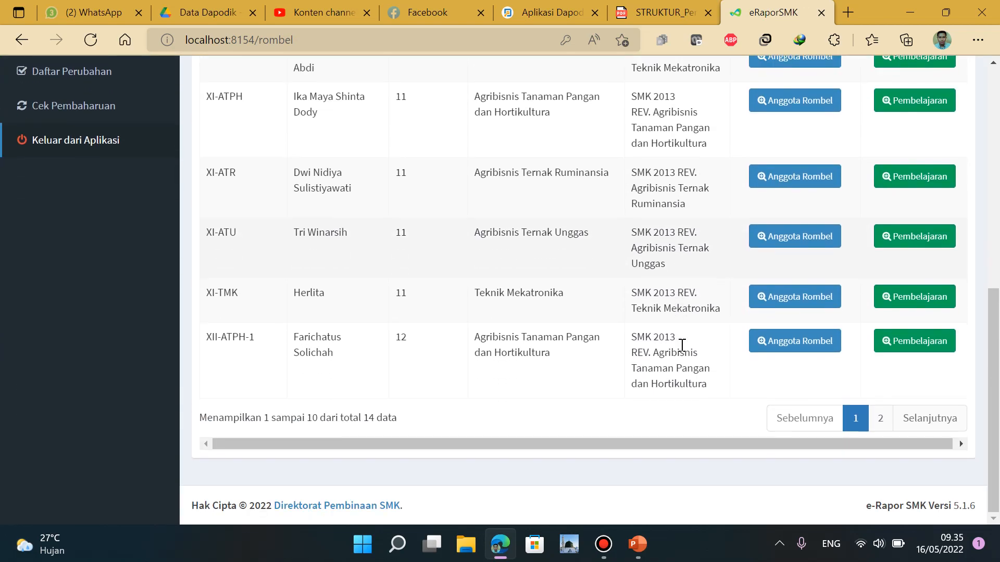
left_click(880, 419)
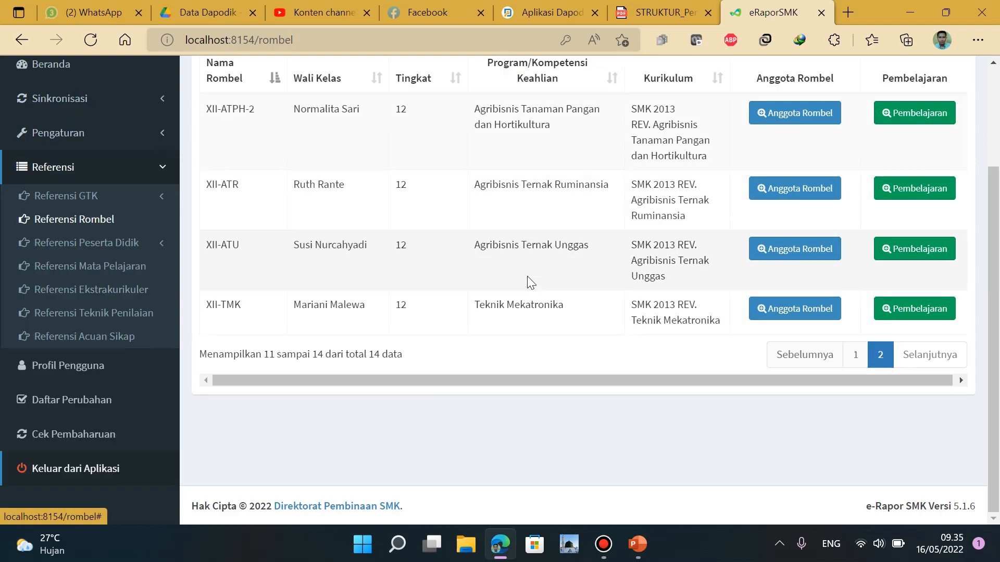
scroll(527, 276, "up", 3)
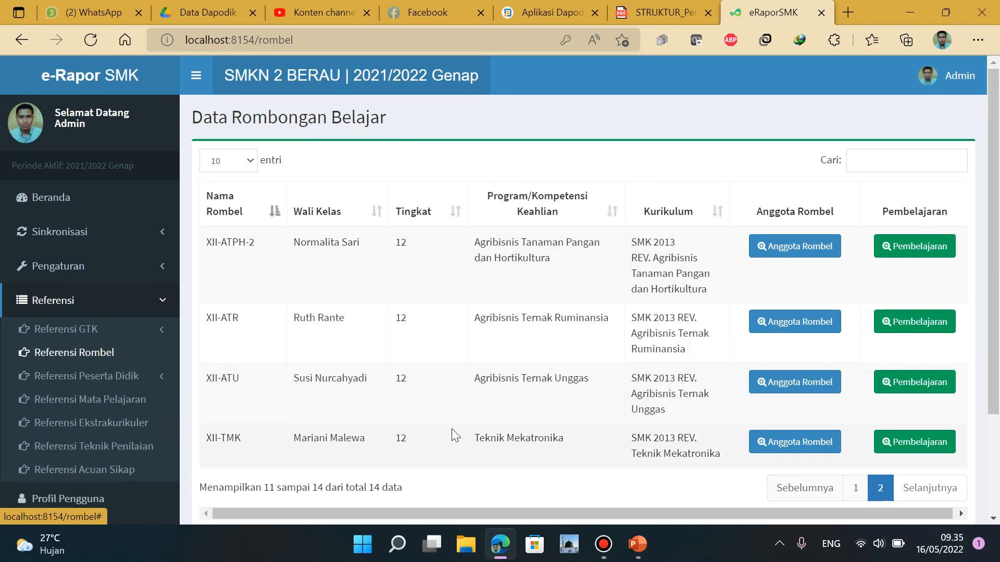
left_click(538, 15)
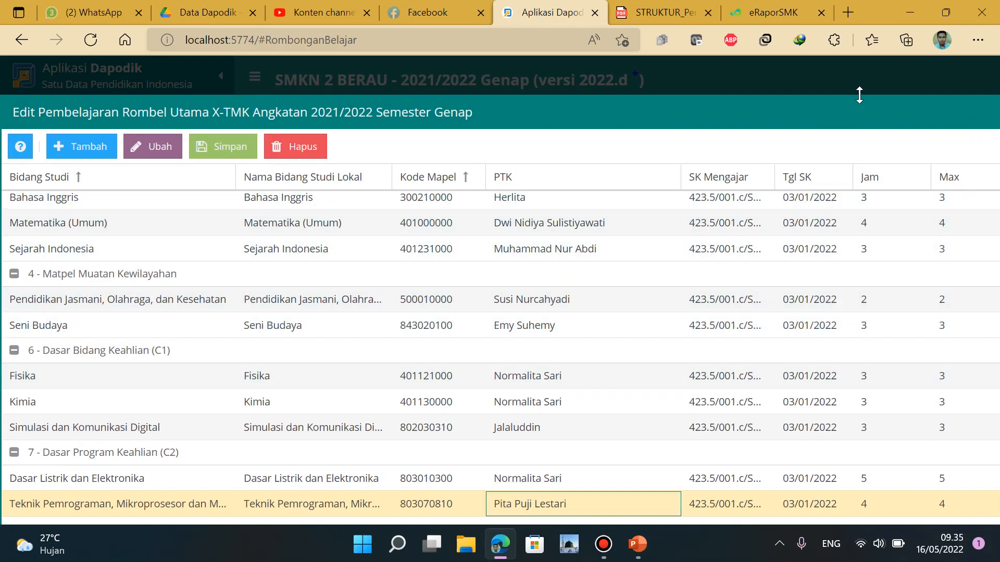
Zoom the Edge page out to 80% to show more rows
left_click(978, 40)
left_click(845, 95)
left_click(845, 94)
left_click(716, 91)
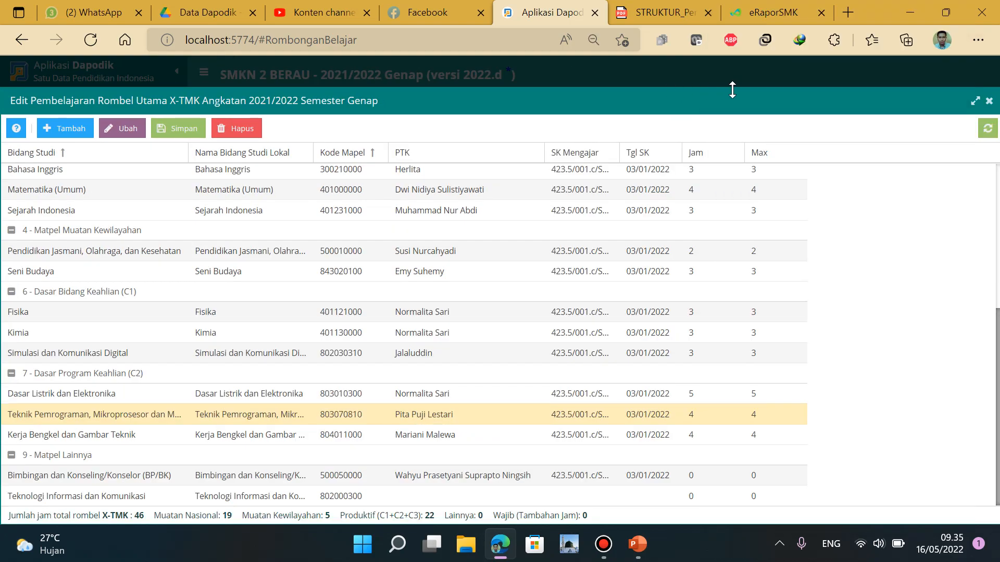
In Dapodik, review XII-TMK's mechatronics subject rows and their teachers, then close the dialog
left_click(989, 100)
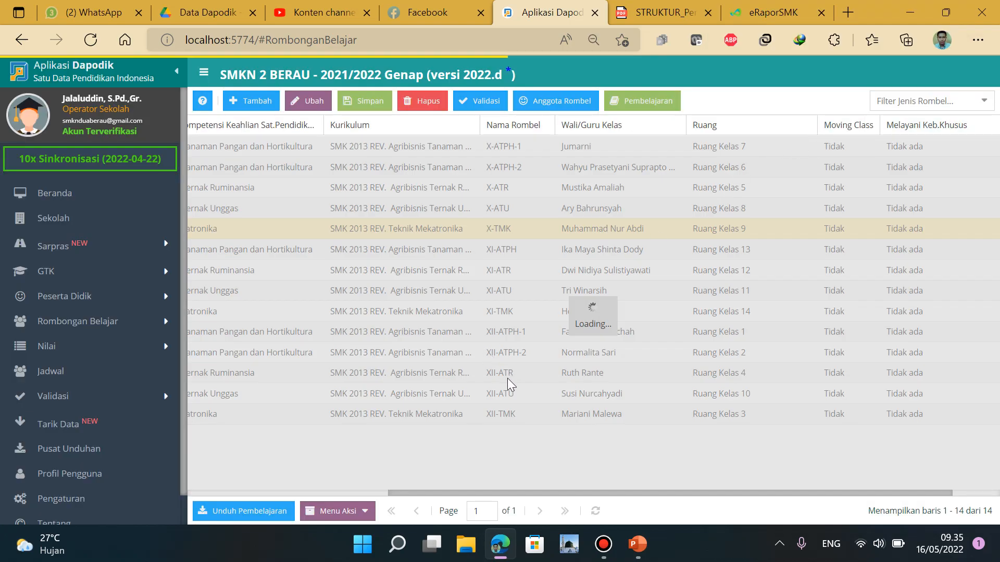
left_click(559, 417)
left_click(642, 101)
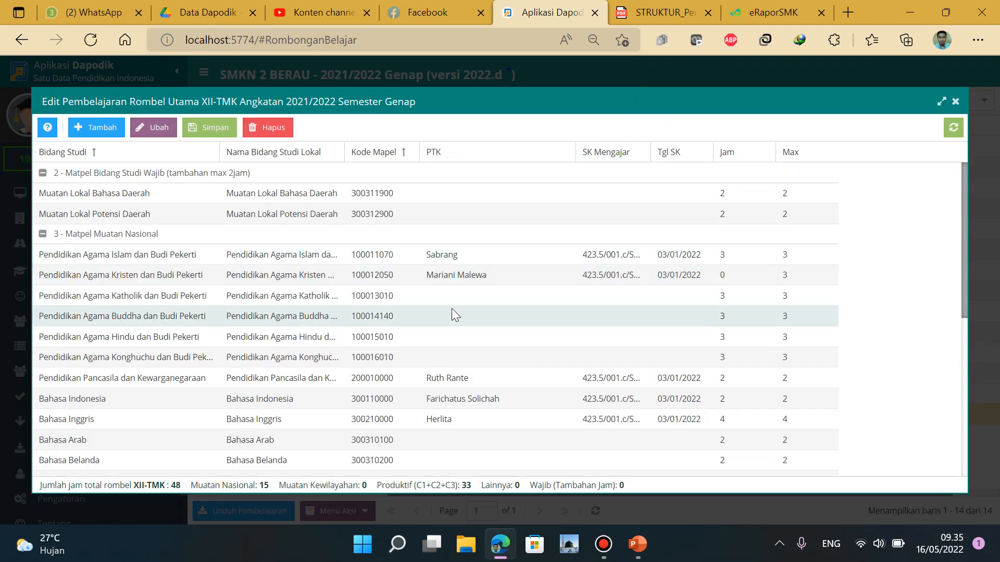
scroll(452, 310, "down", 5)
scroll(452, 309, "down", 1)
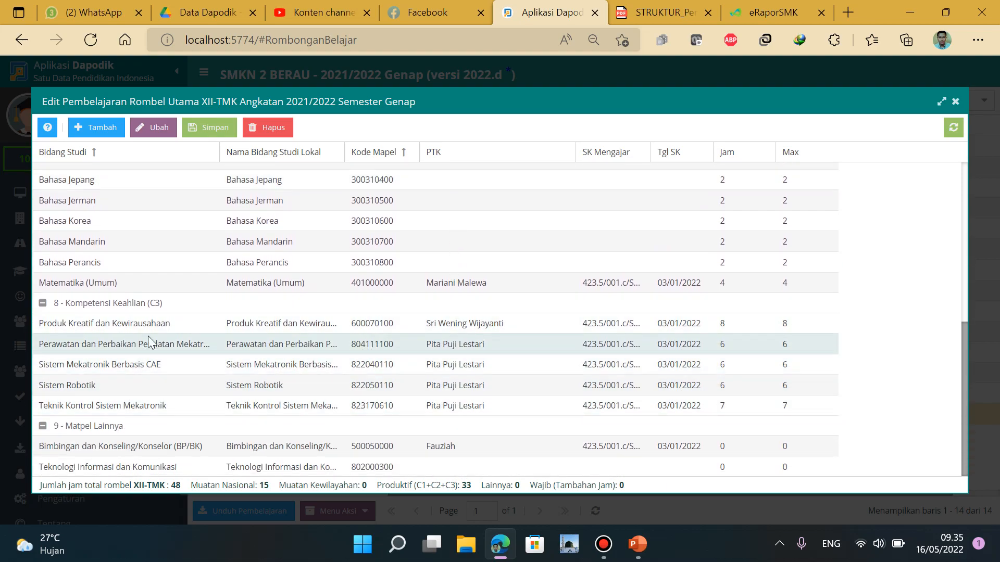
left_click(93, 345)
left_click(93, 366)
left_click(90, 383)
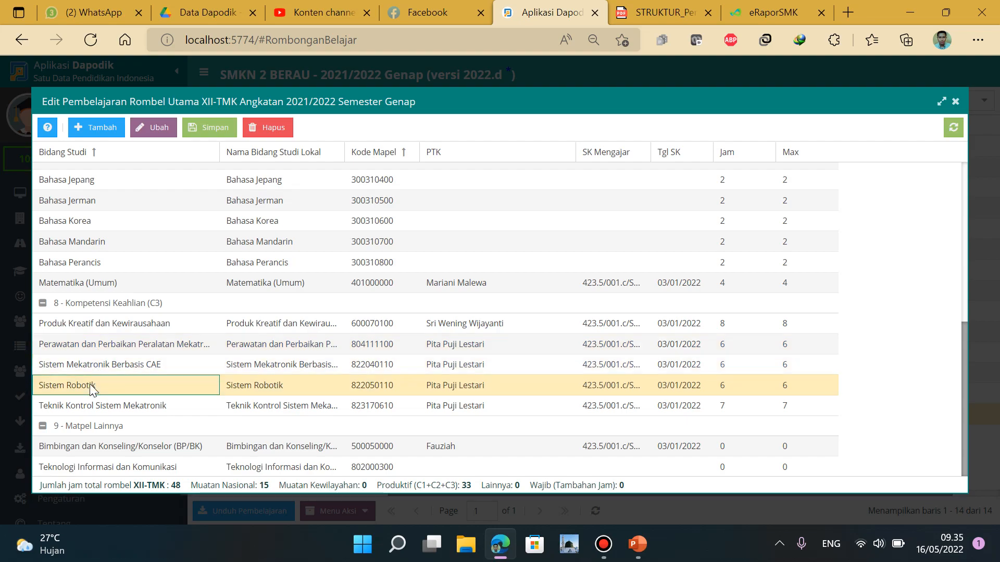
left_click(89, 405)
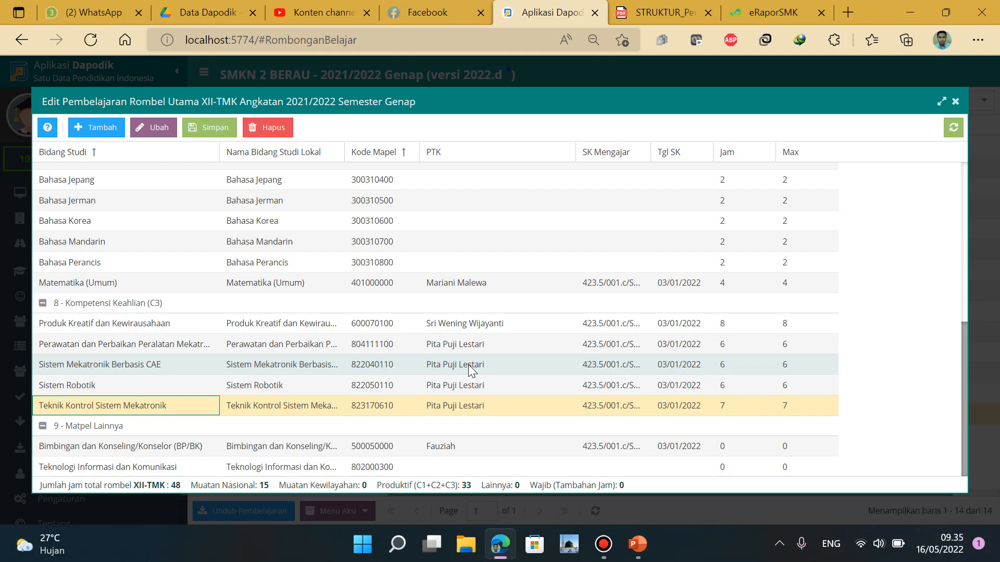
left_click(956, 104)
Open XII-TMK's pembelajaran editor in e-Rapor and view the curriculum PDF's Muatan Nasional table
left_click(784, 14)
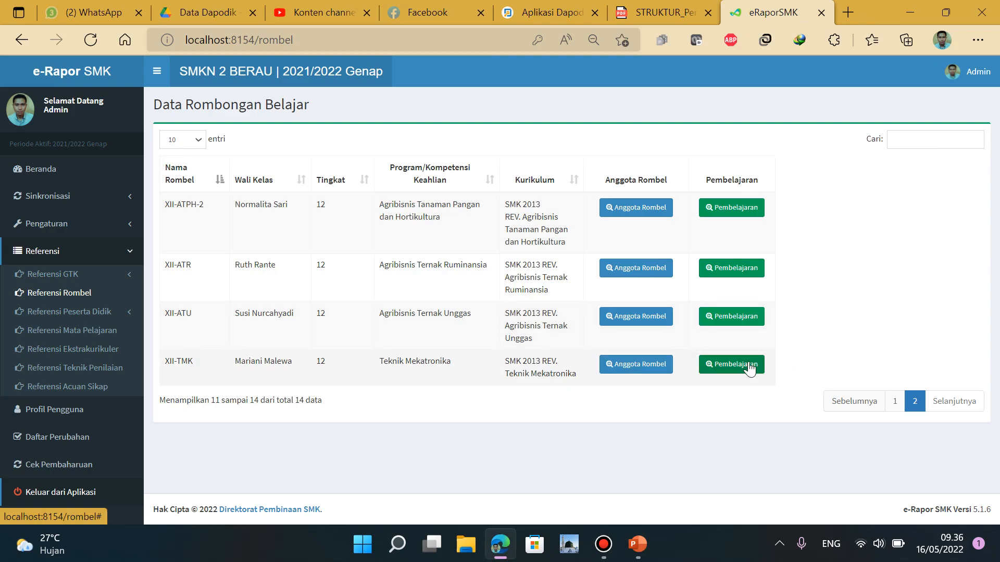
left_click(729, 364)
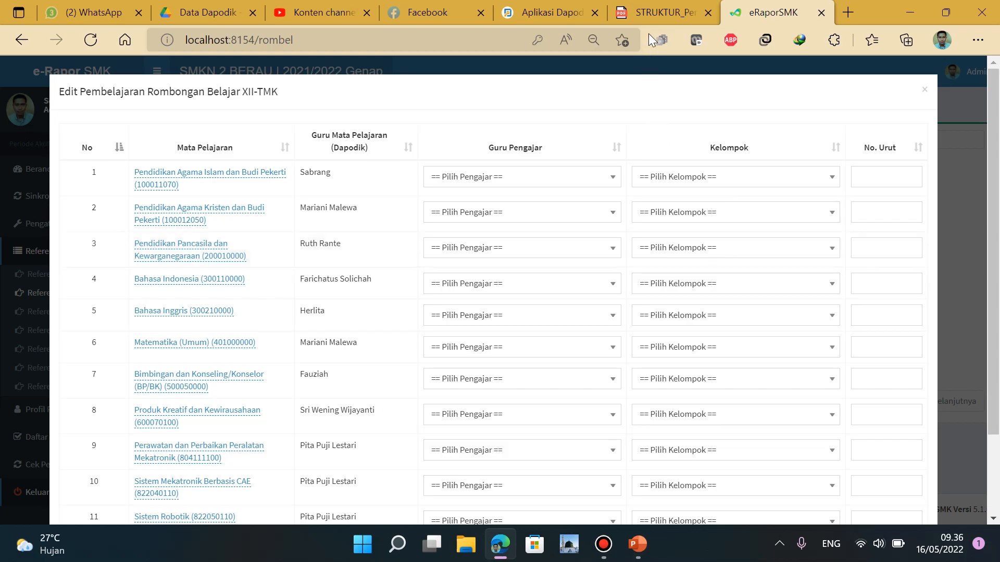
left_click(654, 8)
scroll(664, 268, "up", 10)
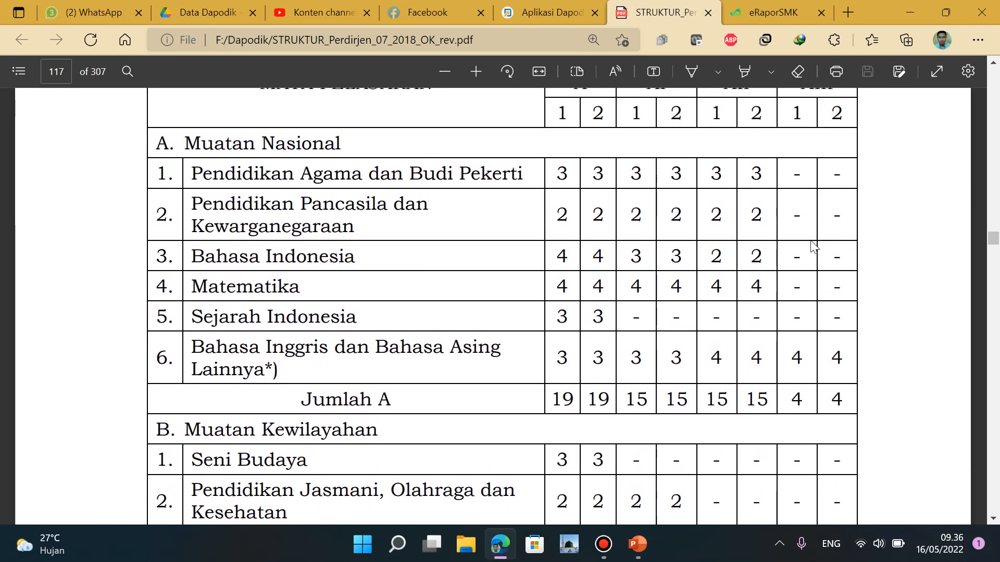
Scroll the curriculum PDF up to the KELAS/MATA PELAJARAN header, then go back to e-Rapor
scroll(817, 205, "up", 1)
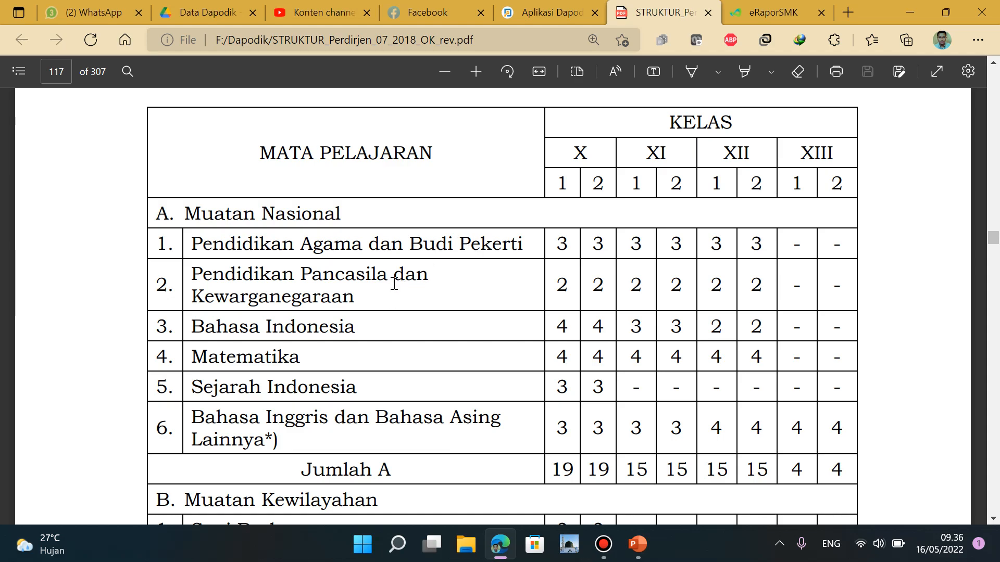
left_click(768, 15)
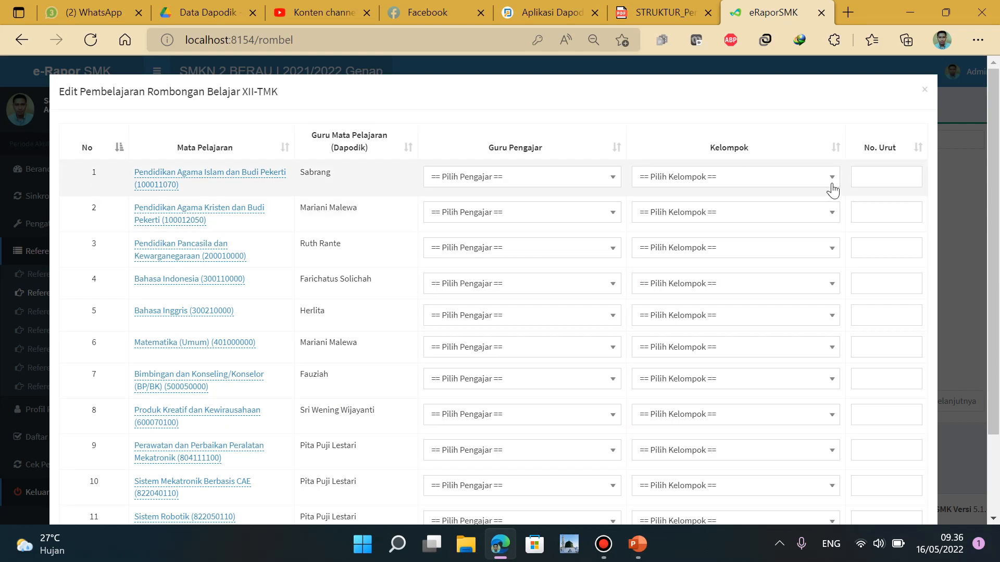
Place Pendidikan Agama Islam, Pendidikan Agama Kristen and Pendidikan Pancasila in A. Muatan Nasional
left_click(761, 178)
left_click(755, 239)
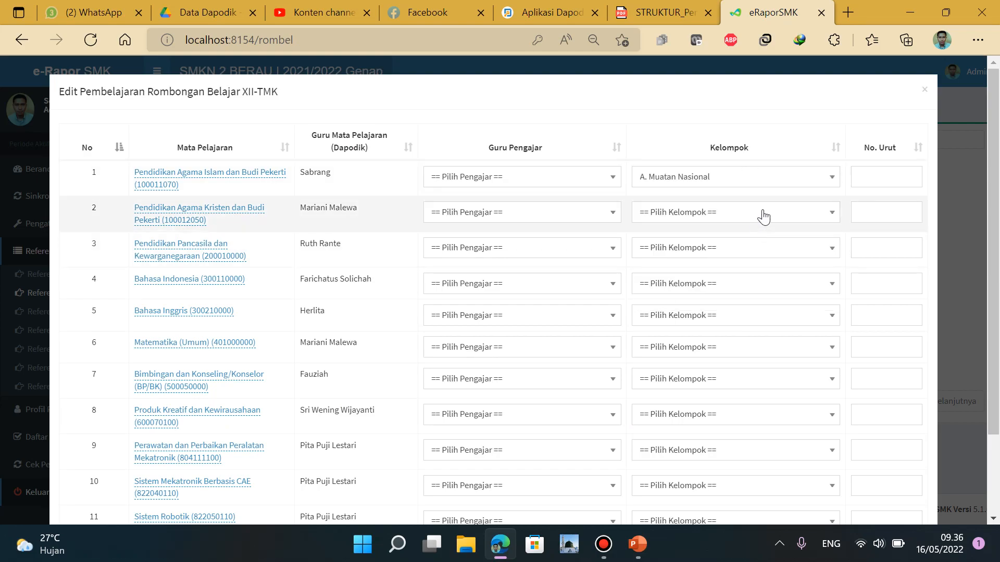
left_click(764, 217)
left_click(743, 279)
left_click(750, 253)
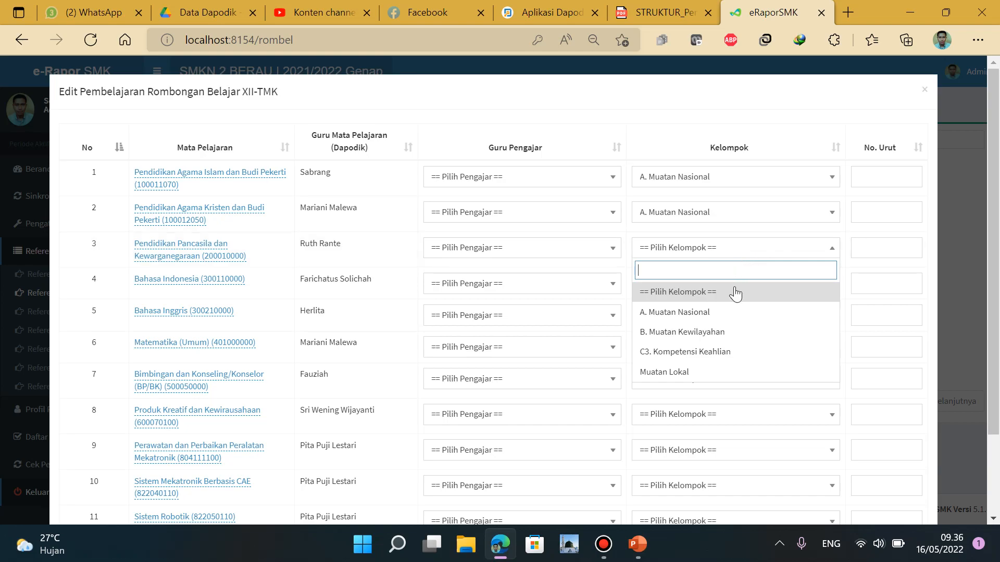
left_click(734, 312)
Enter order numbers 1, 2 and 3, and put Bahasa Indonesia in A. Muatan Nasional
left_click(877, 173)
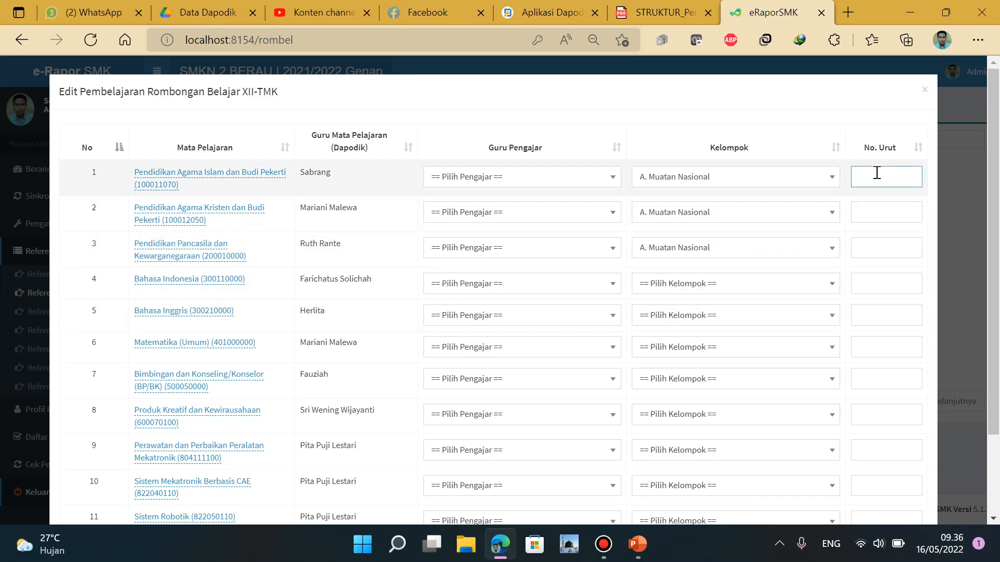
left_click(871, 214)
type("1")
left_click(873, 249)
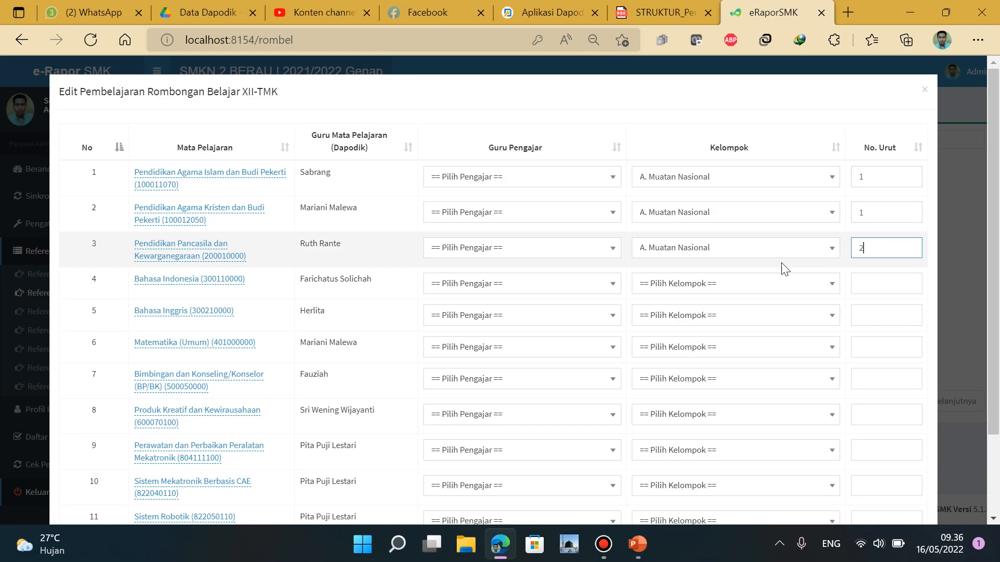
type("2")
left_click(878, 282)
type("3")
left_click(756, 284)
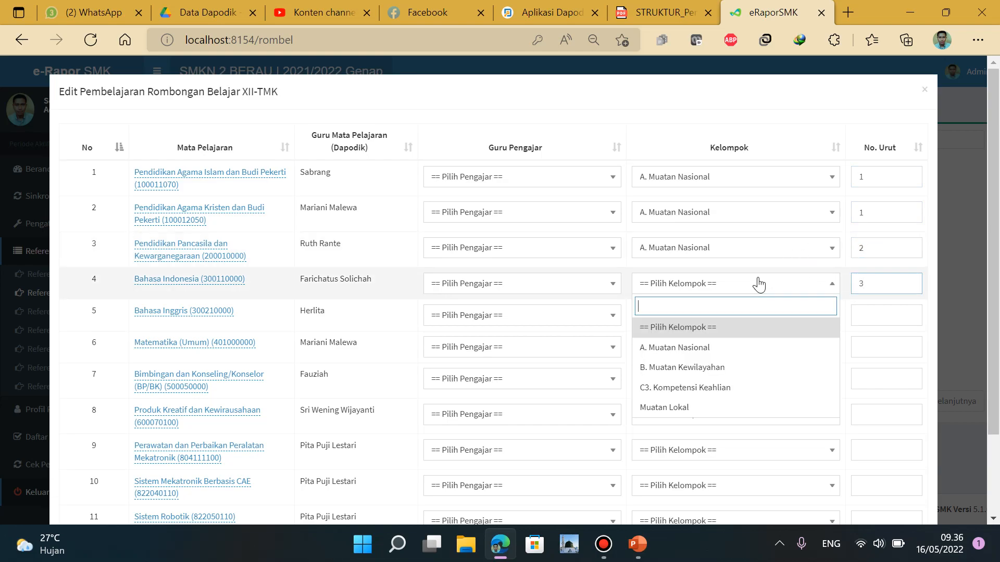
left_click(725, 347)
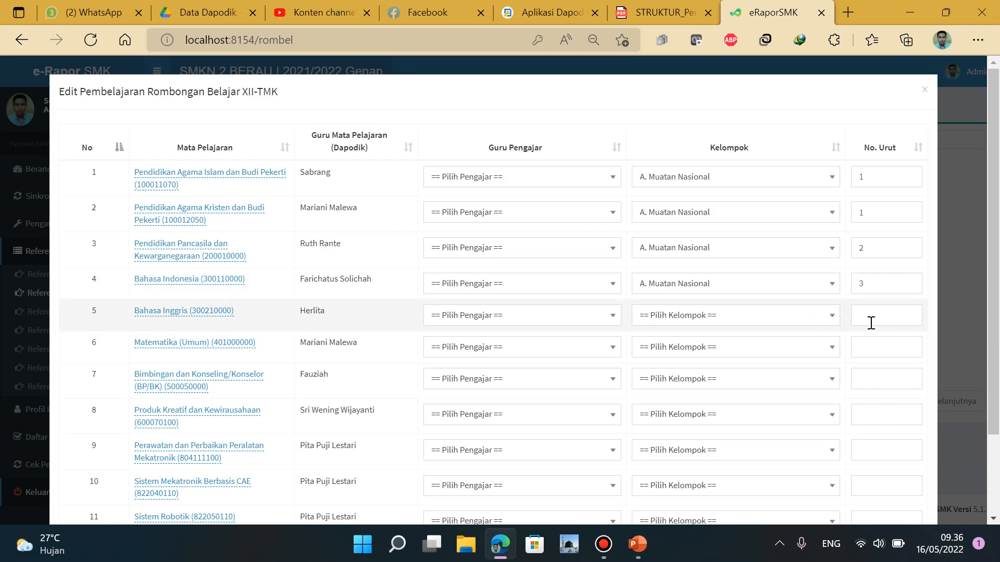
Rename Matematika (Umum) to Matematika and place it in A. Muatan Nasional
left_click(201, 351)
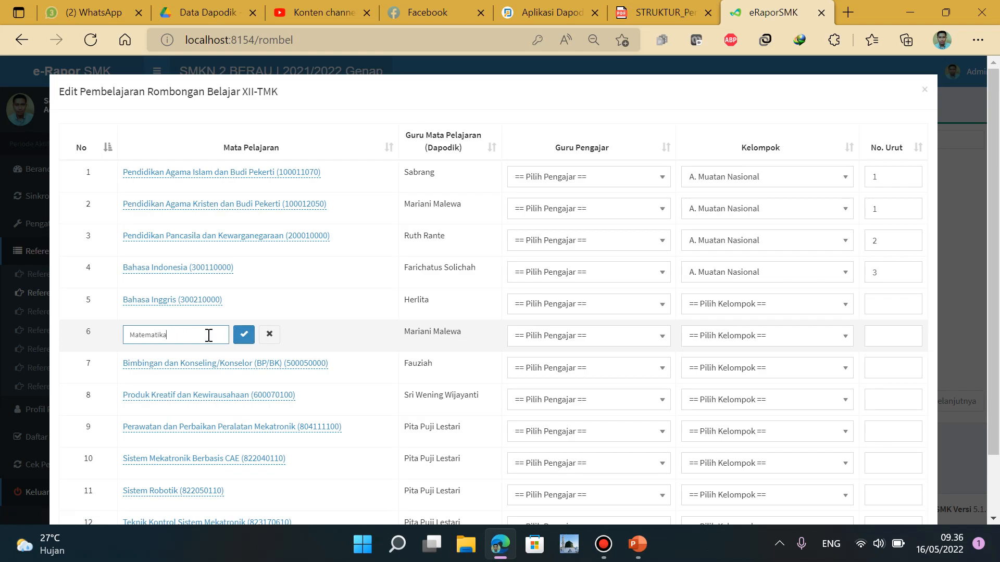
left_click(244, 335)
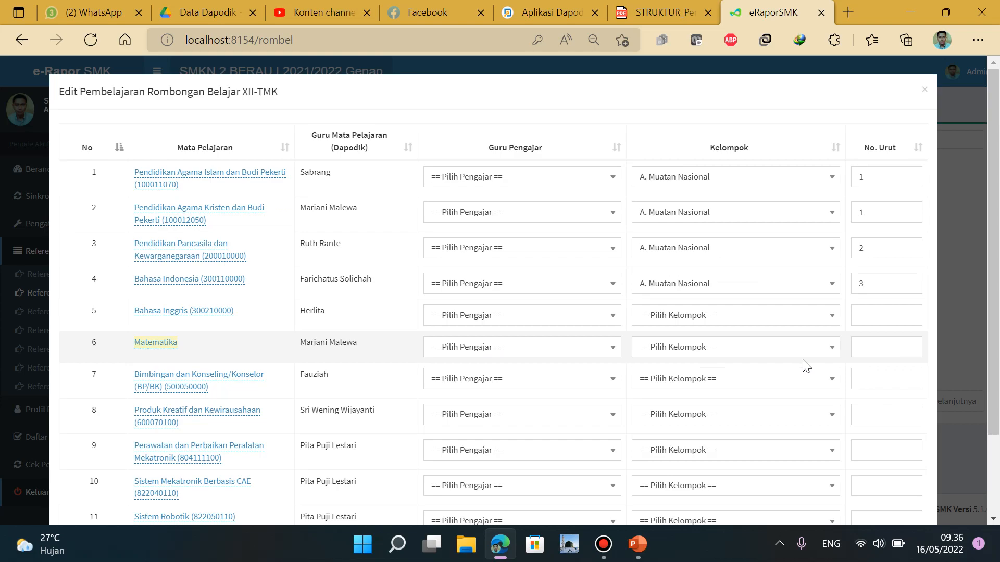
left_click(880, 345)
left_click(750, 354)
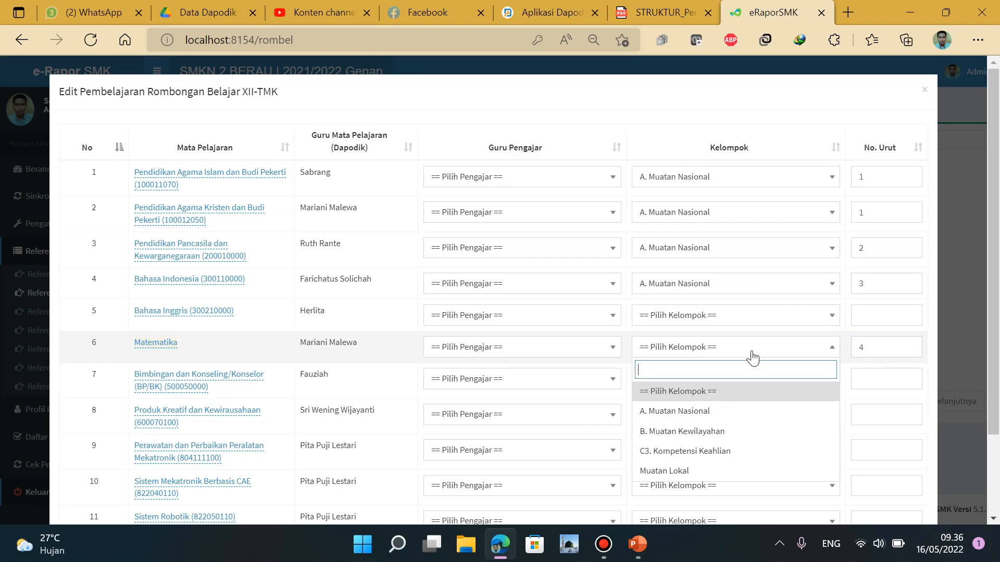
left_click(726, 408)
Give Bahasa Inggris order 5 in A. Muatan Nasional
left_click(878, 314)
type("5")
left_click(725, 316)
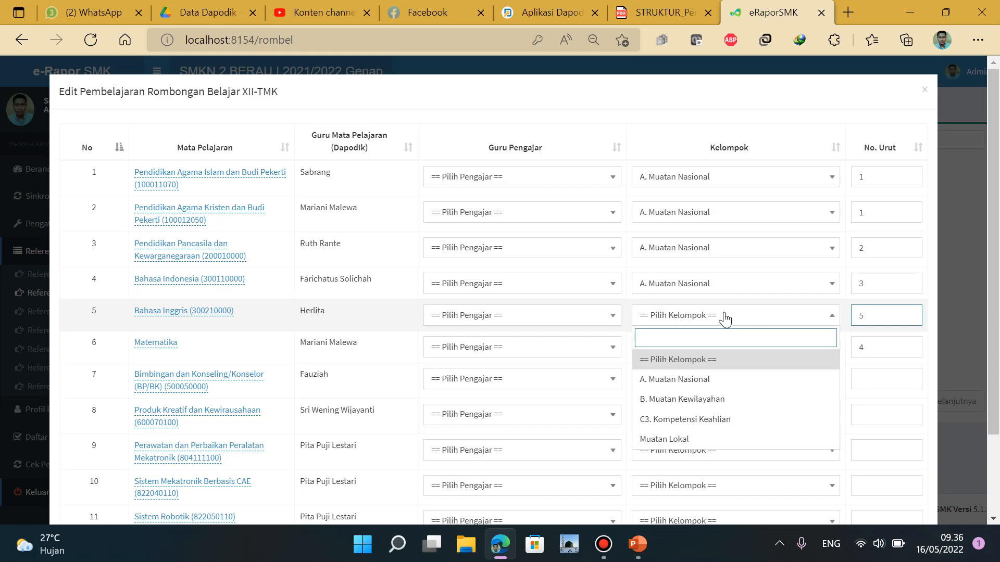
left_click(711, 380)
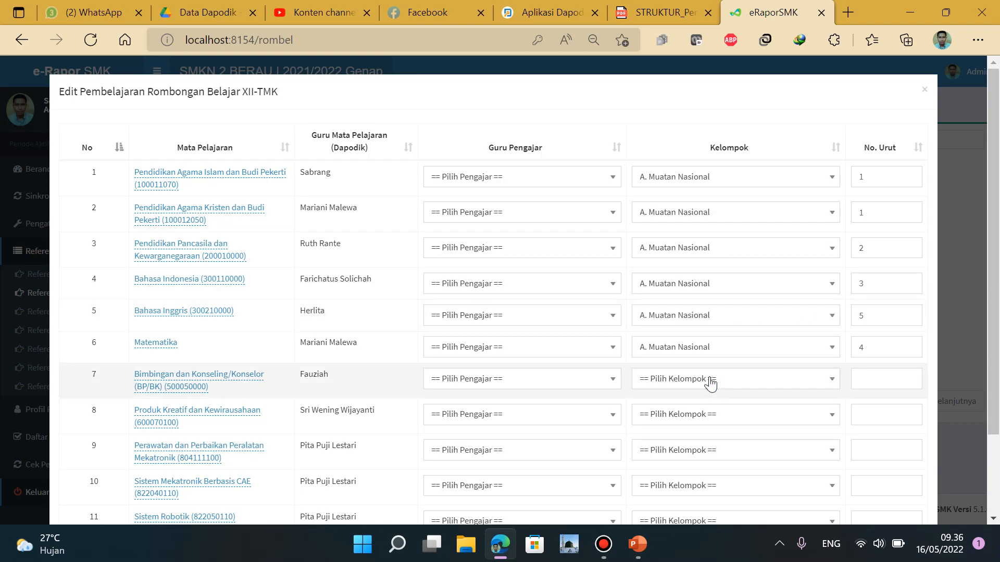
left_click(665, 13)
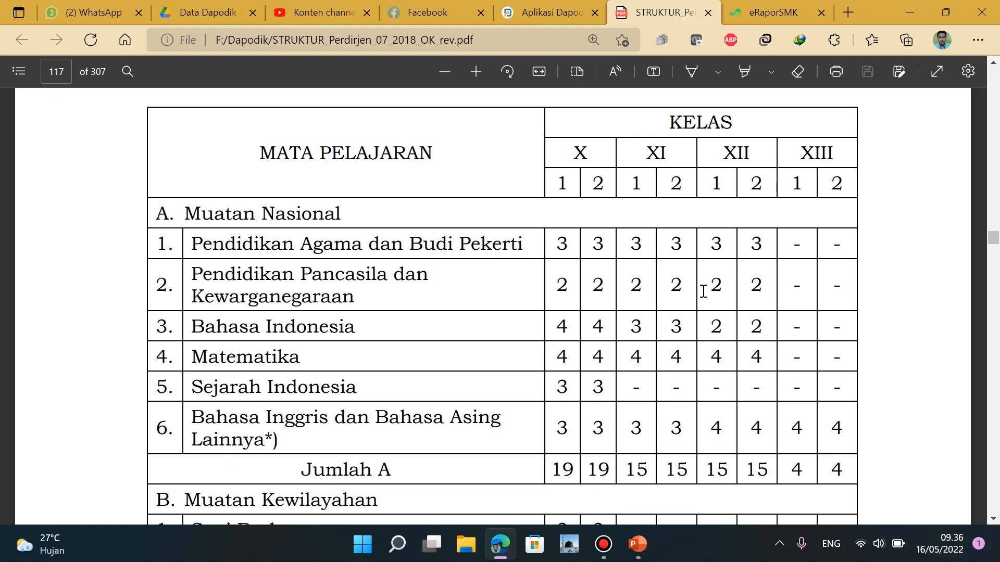
scroll(740, 284, "down", 5)
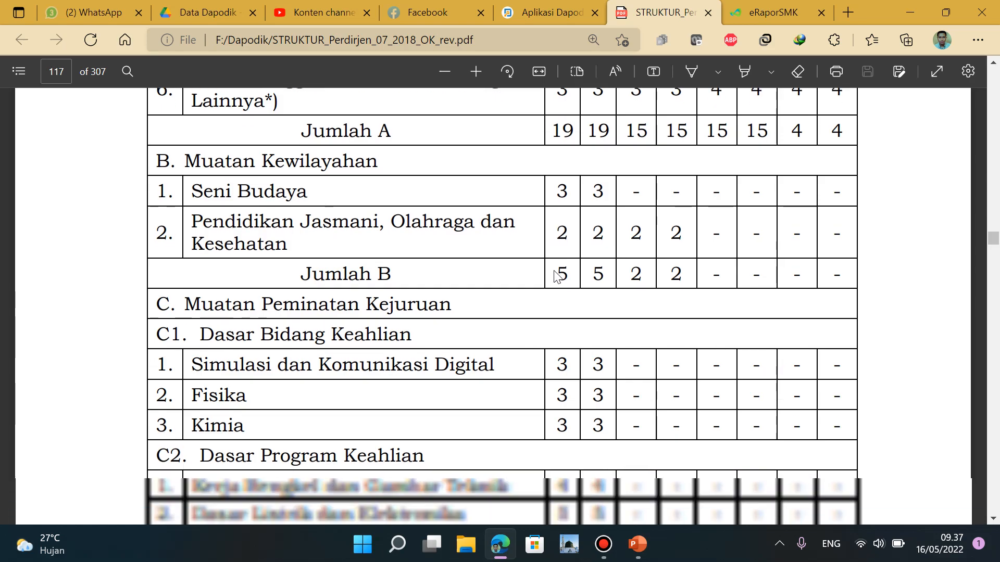
scroll(555, 276, "down", 3)
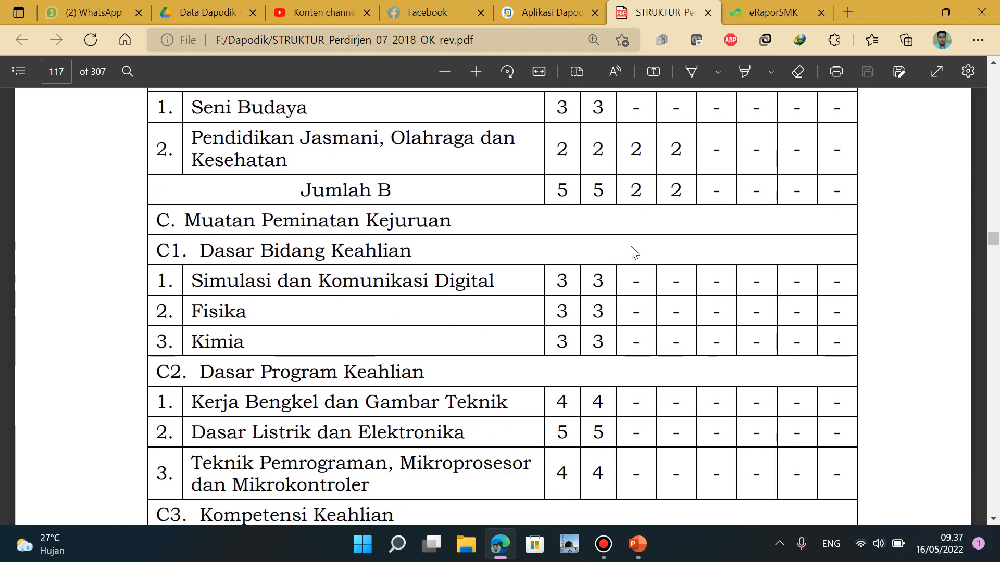
scroll(636, 251, "down", 3)
scroll(552, 253, "down", 3)
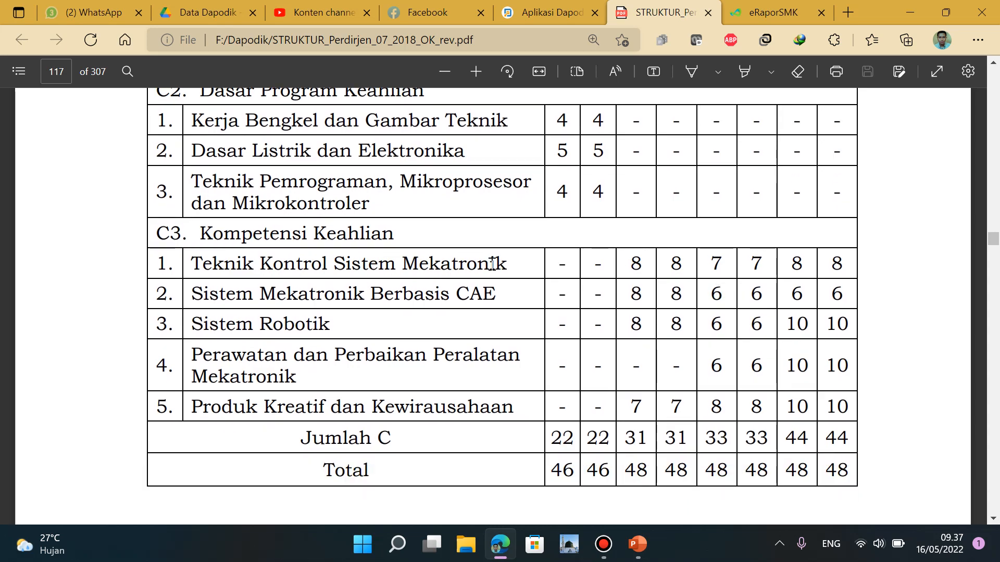
left_click(761, 11)
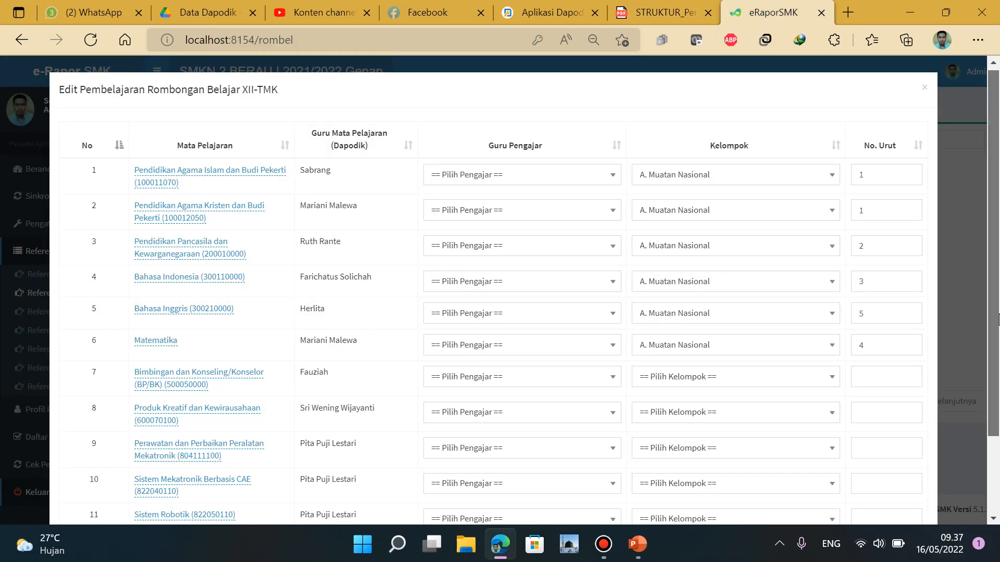
Per the curriculum PDF, number Teknik Kontrol Sistem Mekatronik 1 and Sistem Mekatronik Berbasis CAE 2
scroll(998, 363, "down", 2)
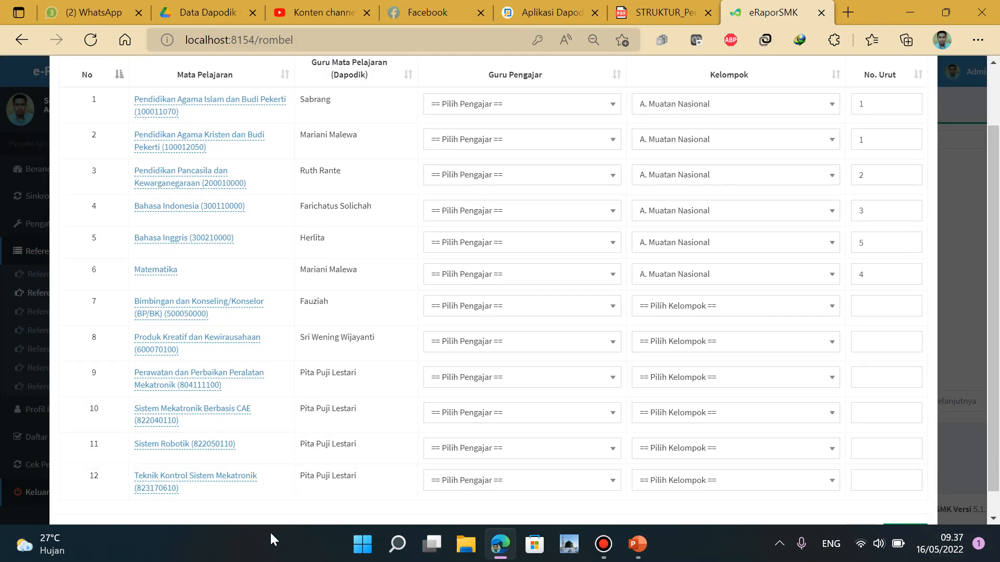
left_click(886, 480)
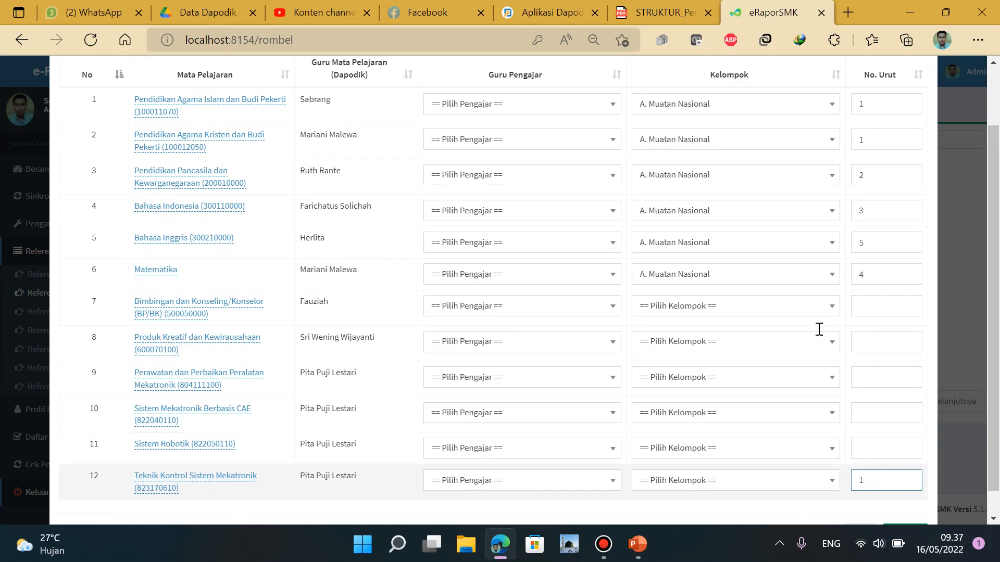
left_click(665, 15)
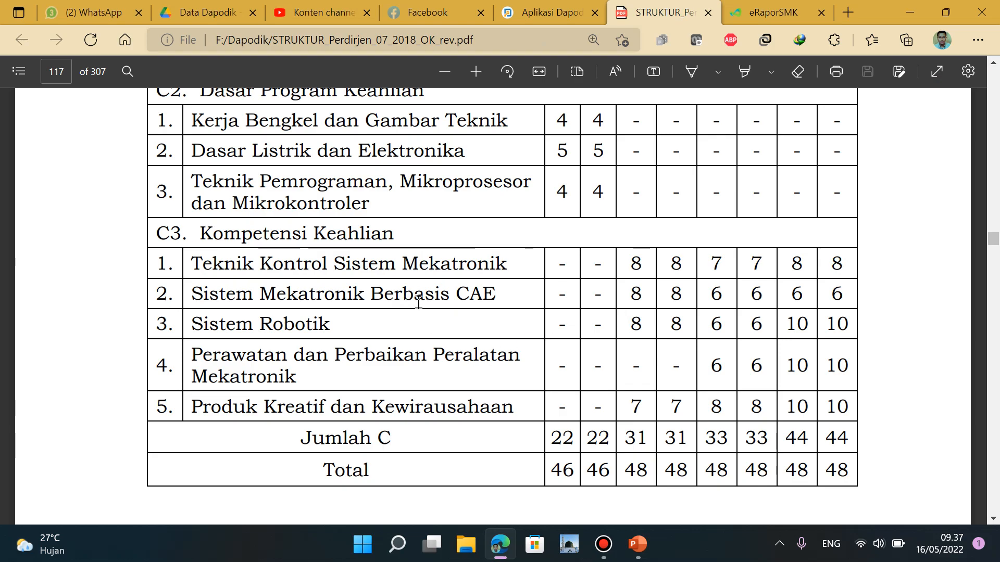
left_click(764, 12)
type("1")
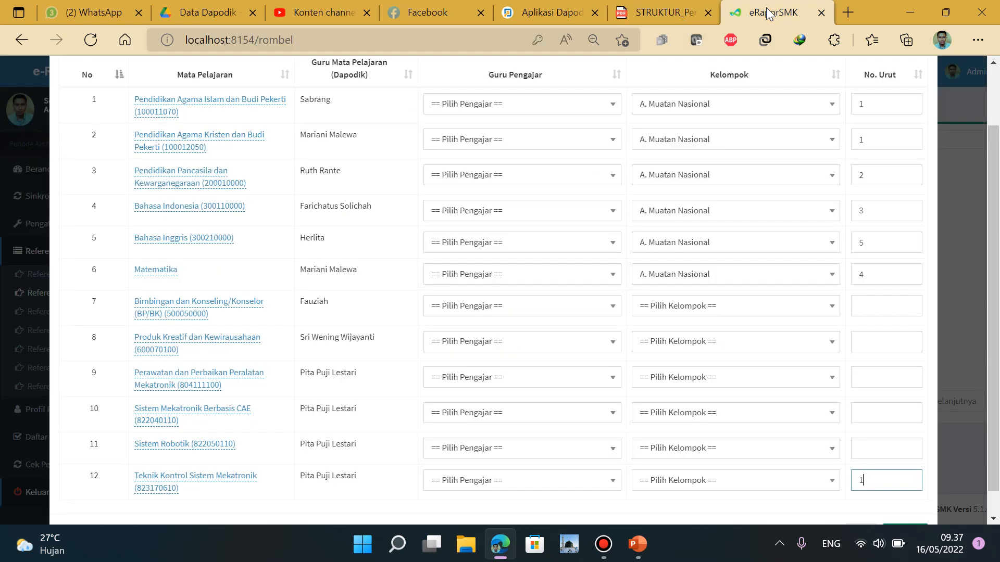
left_click(904, 406)
type("2")
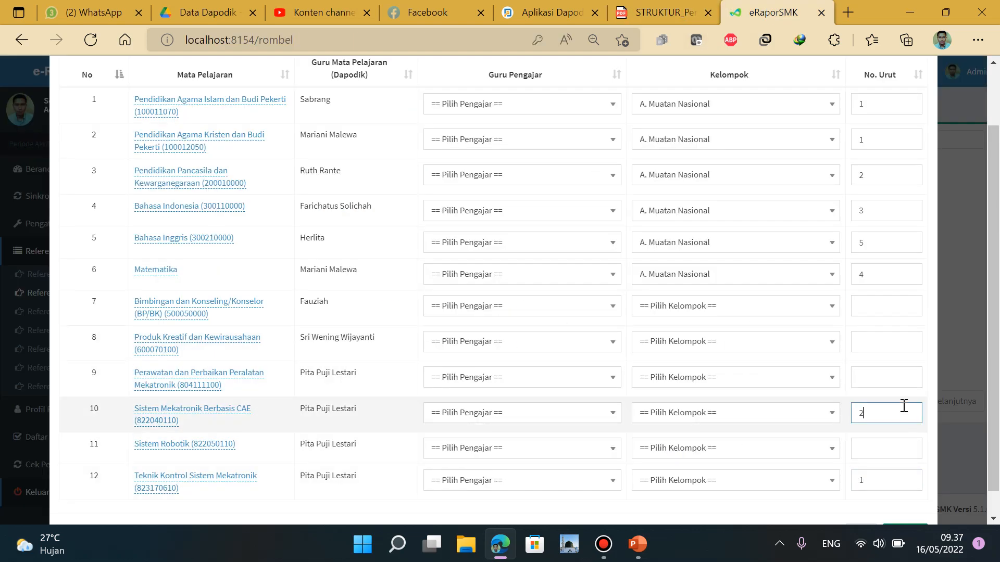
Number Sistem Robotik 3 and Perawatan dan Perbaikan Peralatan Mekatronik 4, checking the curriculum order
left_click(662, 15)
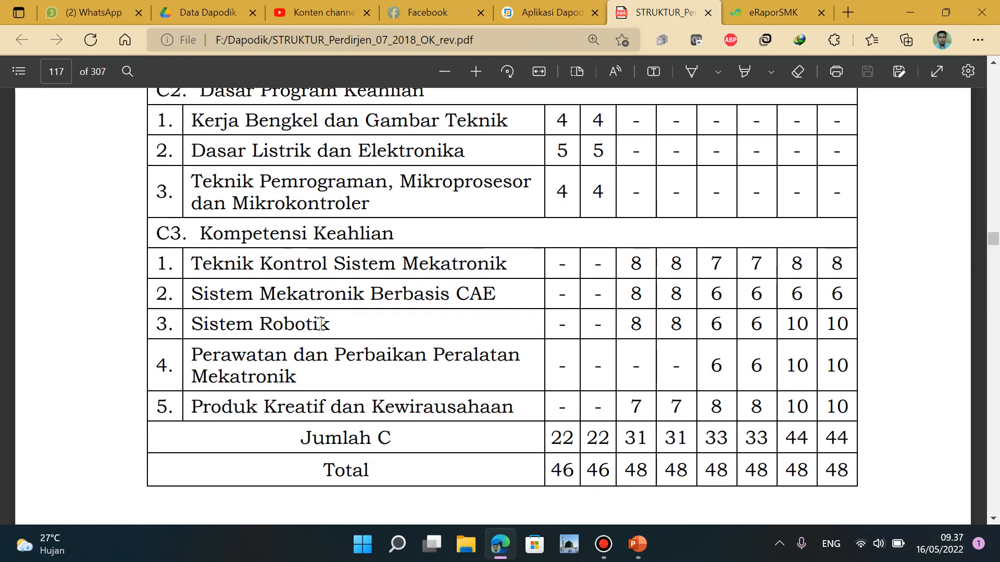
left_click(770, 12)
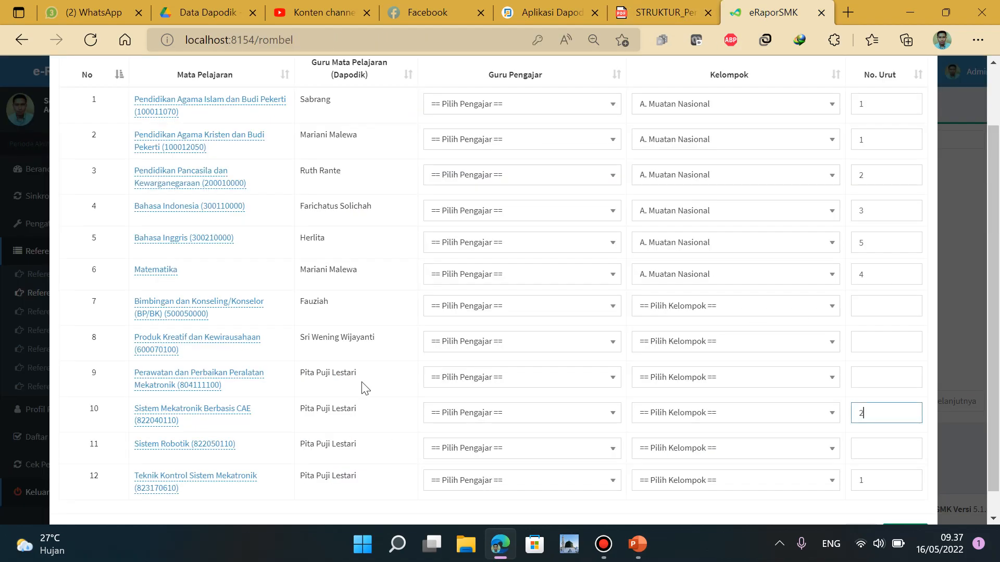
left_click(882, 450)
type("1")
left_click(645, 13)
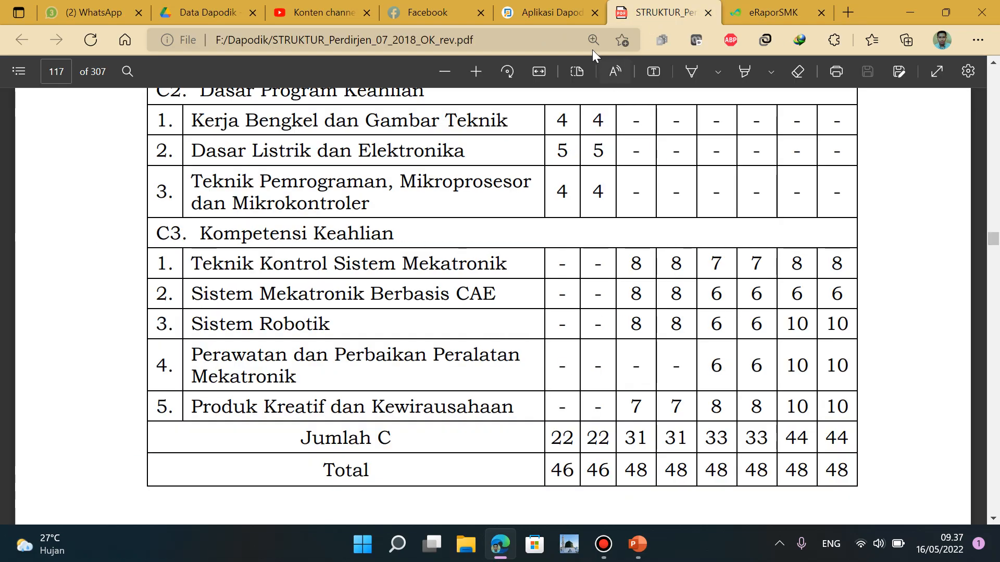
left_click(746, 14)
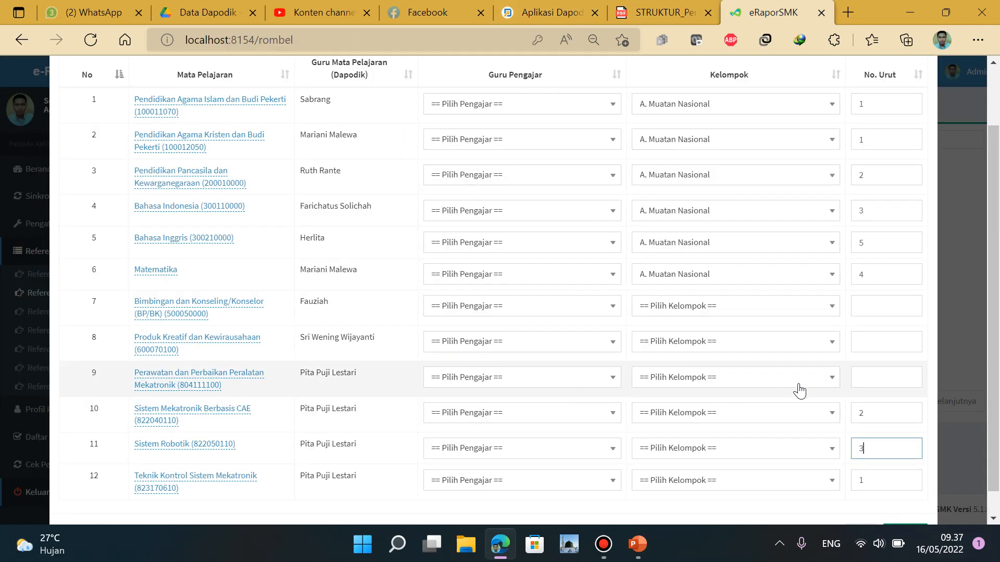
left_click(881, 379)
type("4")
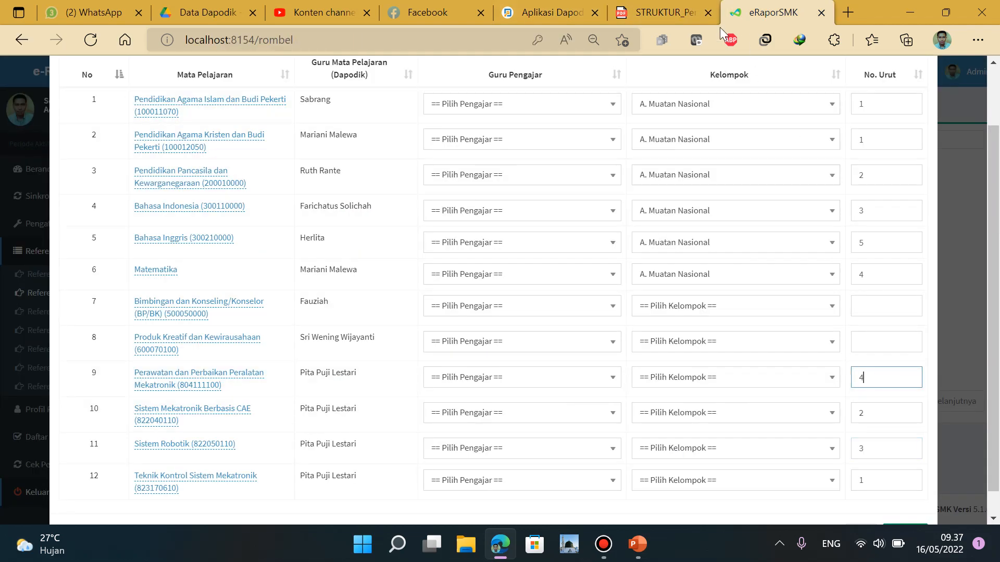
left_click(646, 14)
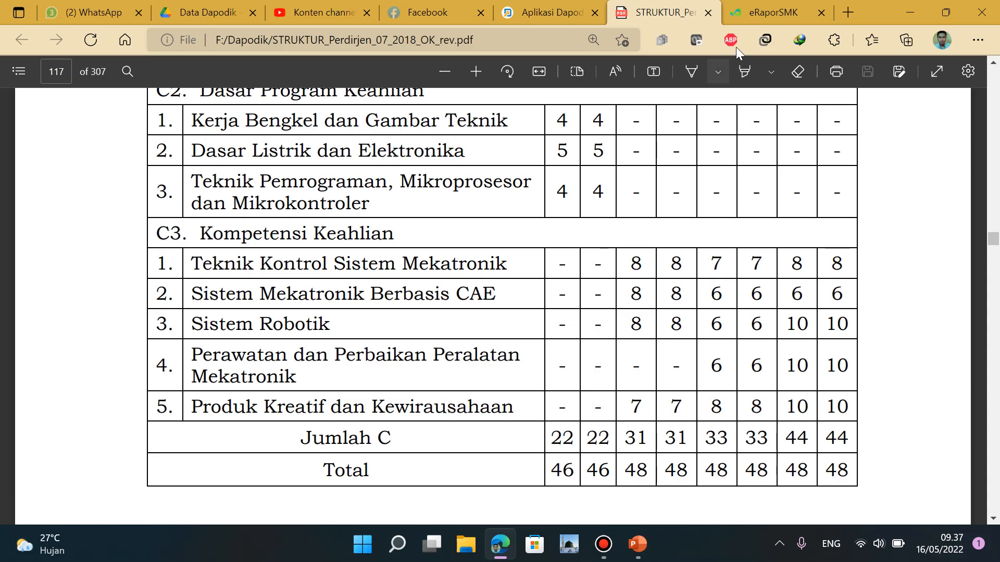
left_click(746, 10)
Give Produk Kreatif dan Kewirausahaan order 5 in B. Muatan Kewilayahan
left_click(891, 340)
type("5")
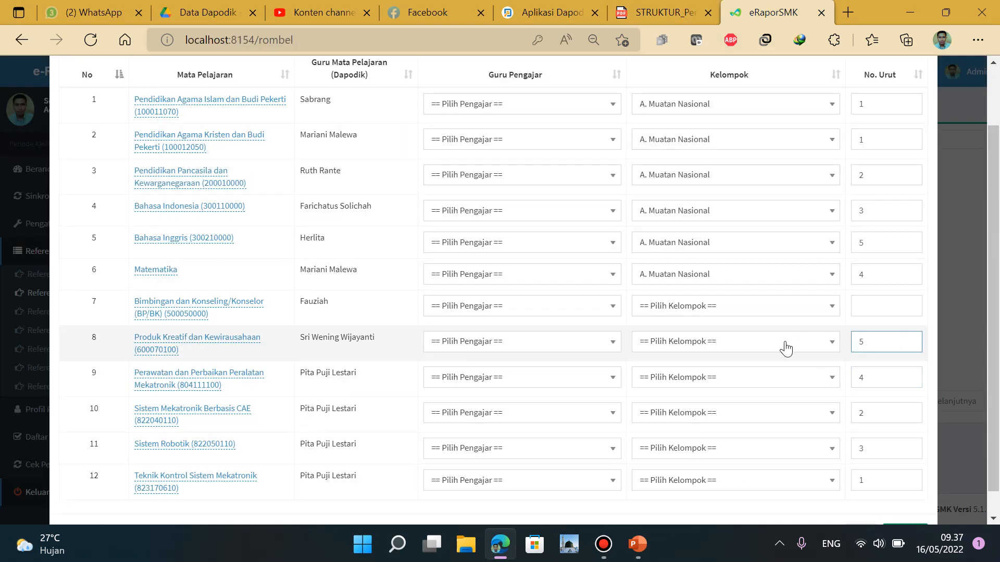
left_click(655, 21)
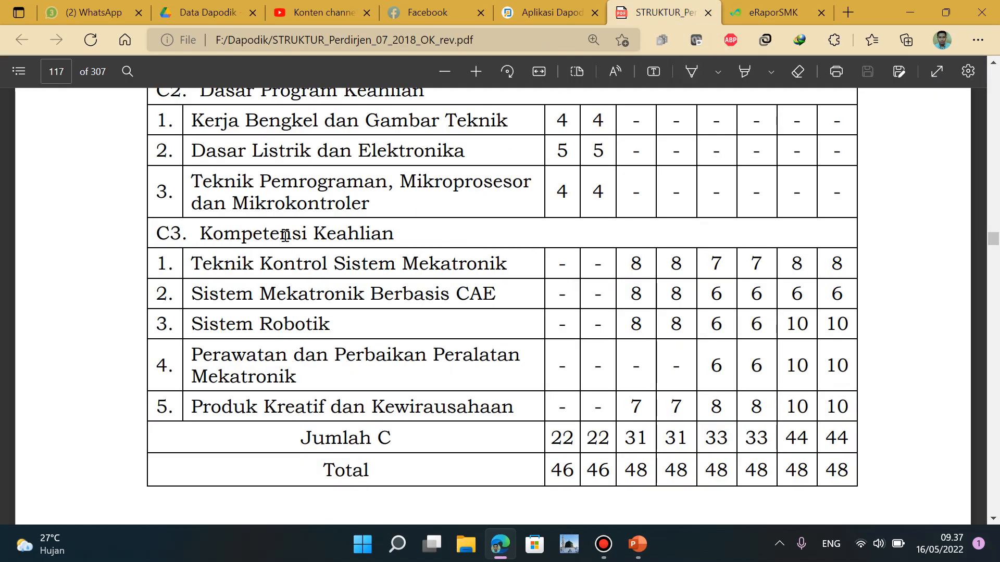
left_click(761, 13)
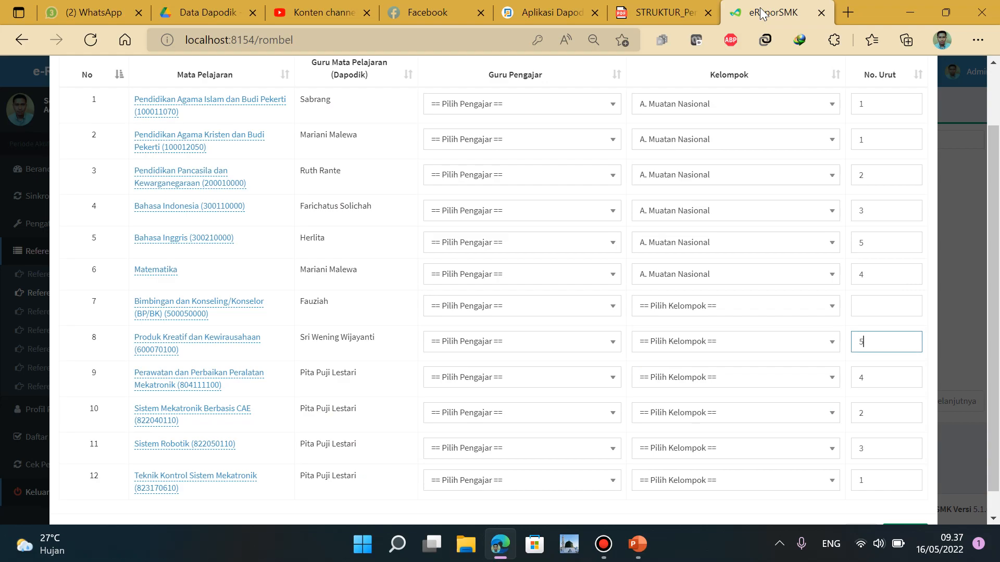
left_click(759, 348)
left_click(801, 345)
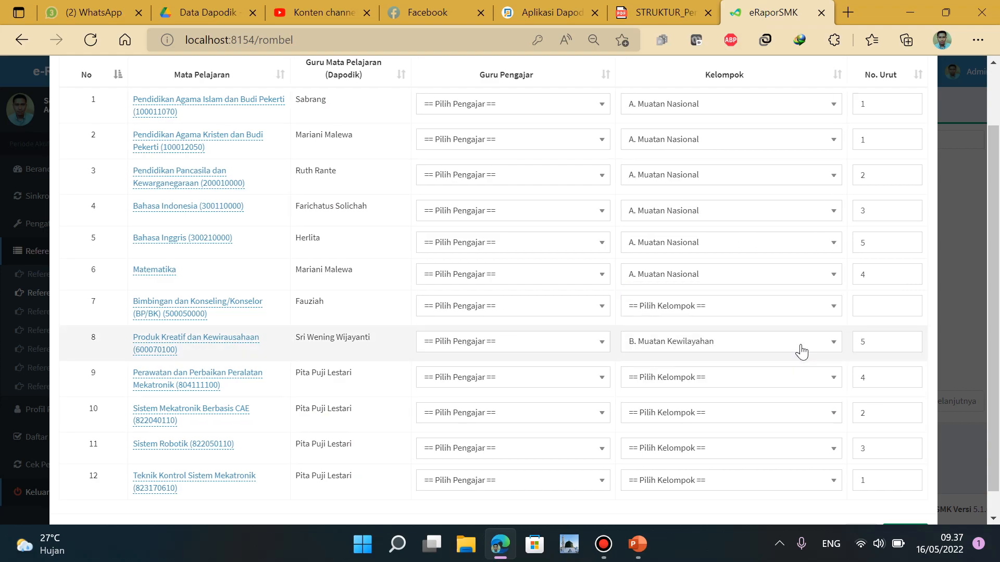
Move Produk Kreatif, Perawatan, Sistem Mekatronik CAE, Sistem Robotik and Teknik Kontrol into C3. Kompetensi Keahlian
left_click(801, 348)
left_click(735, 374)
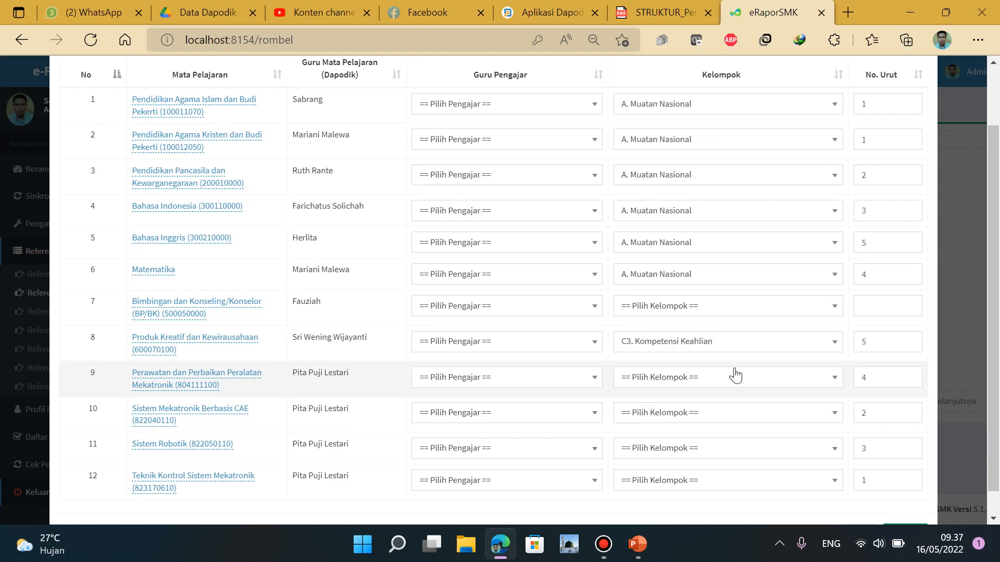
left_click(778, 385)
left_click(767, 406)
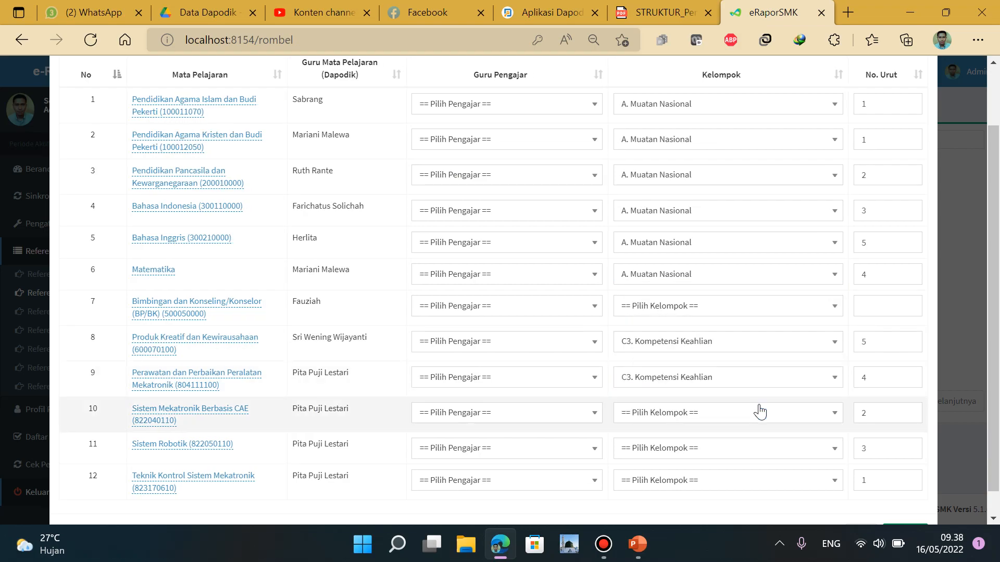
left_click(781, 414)
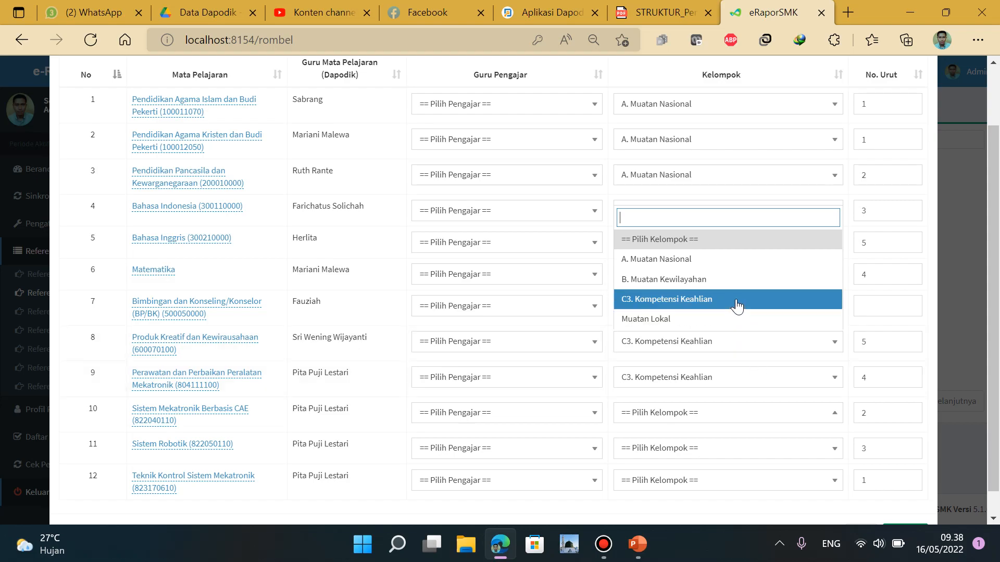
left_click(736, 306)
left_click(774, 449)
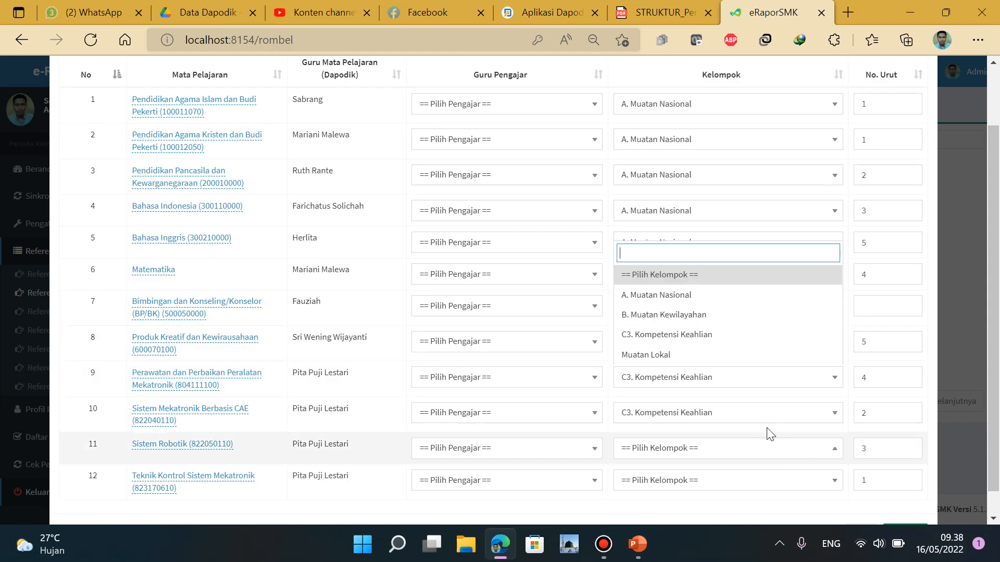
left_click(723, 338)
left_click(754, 484)
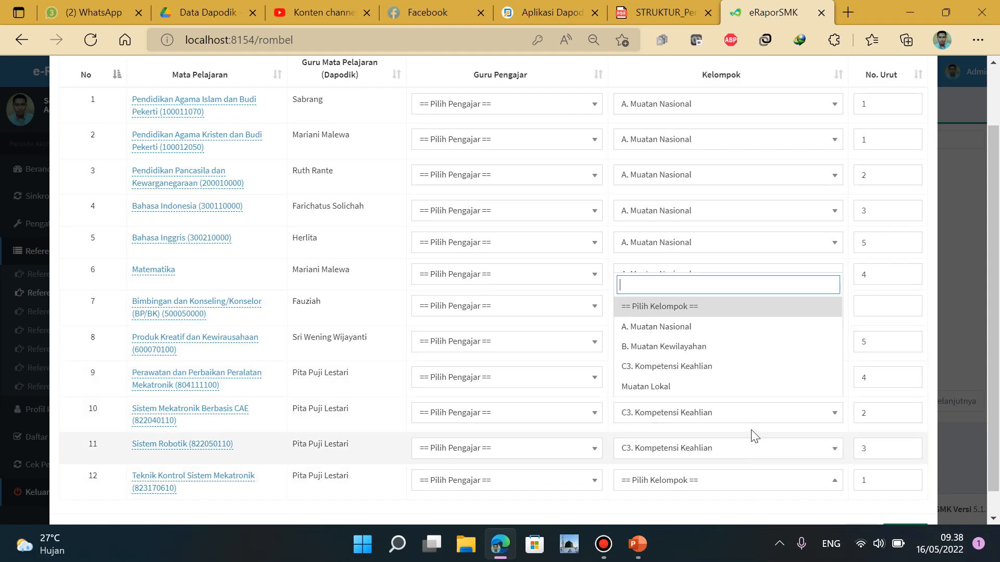
left_click(748, 368)
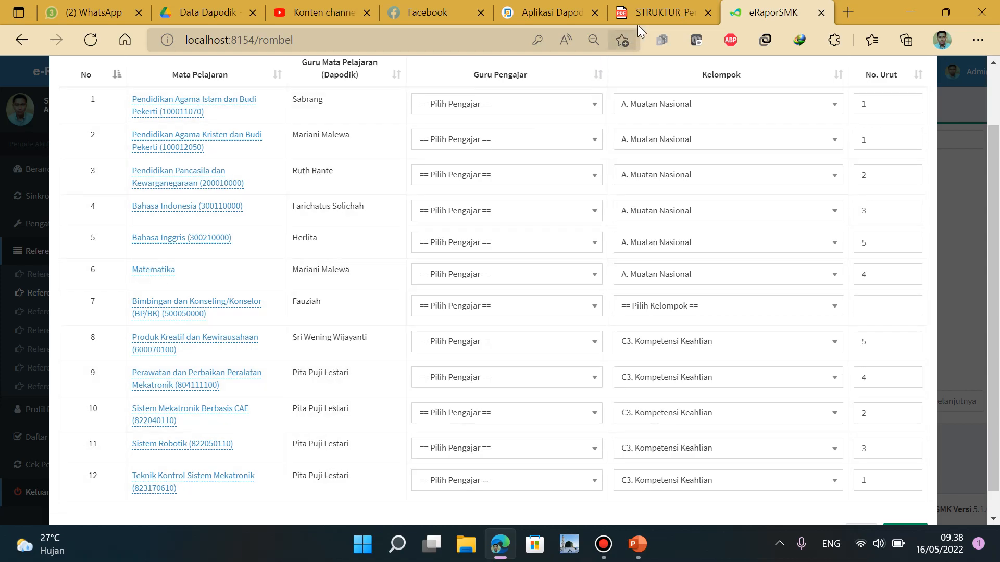
left_click(568, 17)
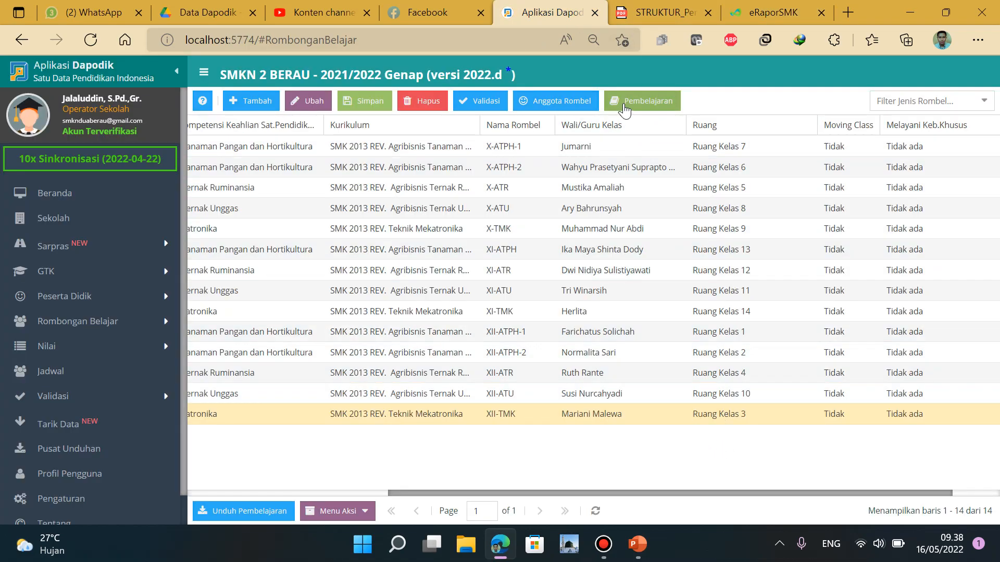
left_click(626, 100)
scroll(603, 335, "down", 6)
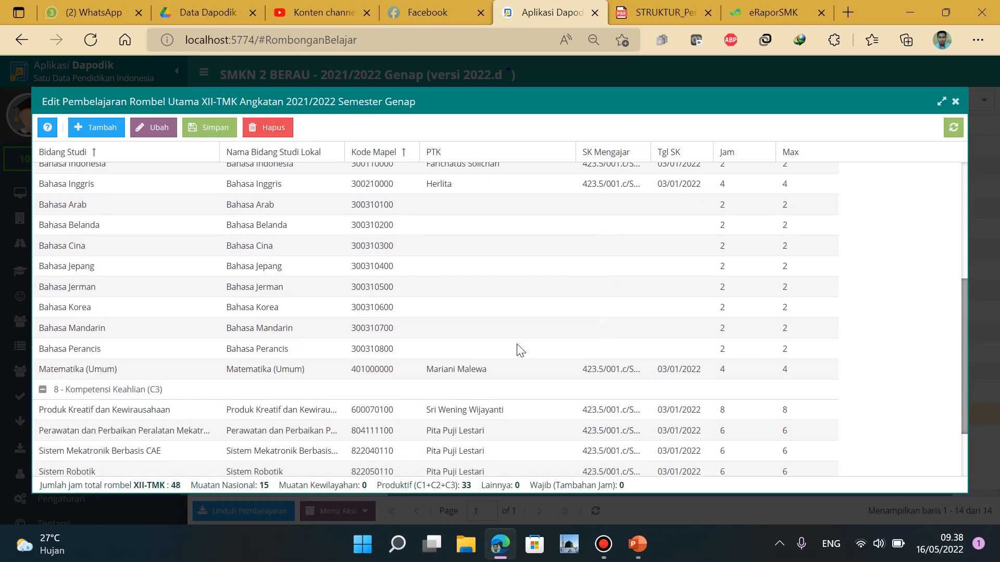
scroll(364, 431, "down", 2)
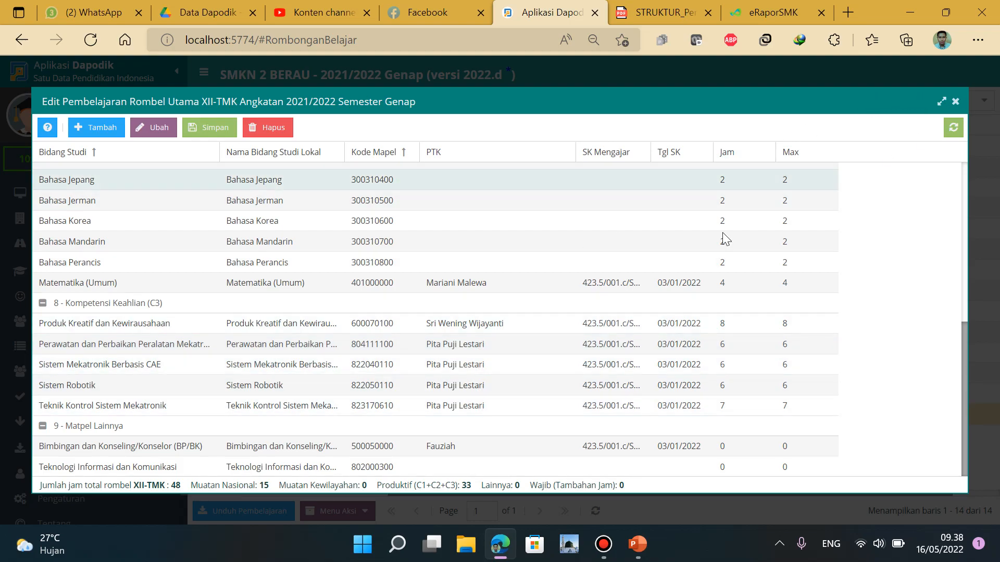
left_click(957, 103)
left_click(745, 15)
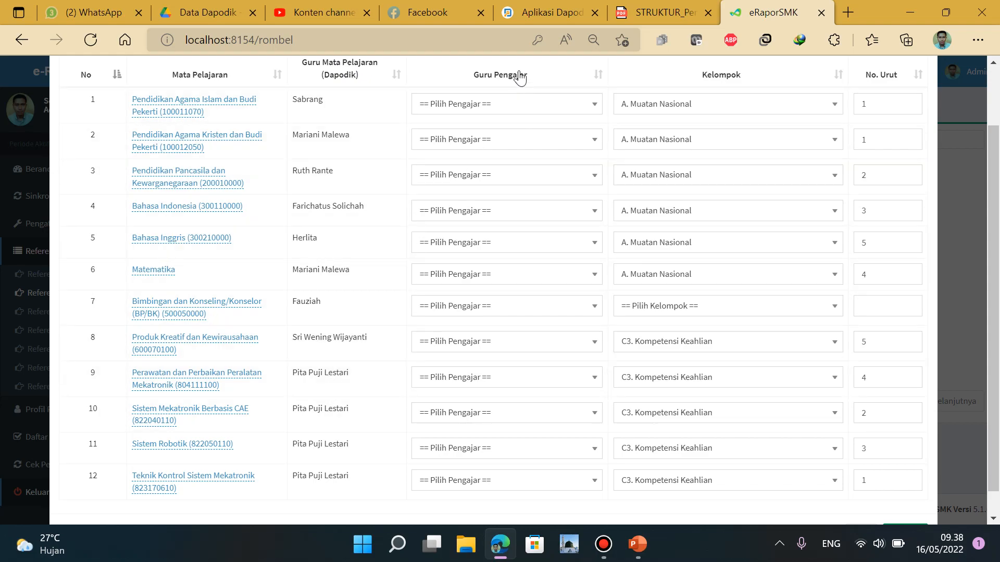
Assign one teacher as Guru Pengajar for Perawatan, Sistem Mekatronik CAE, Sistem Robotik and Teknik Kontrol
left_click(539, 381)
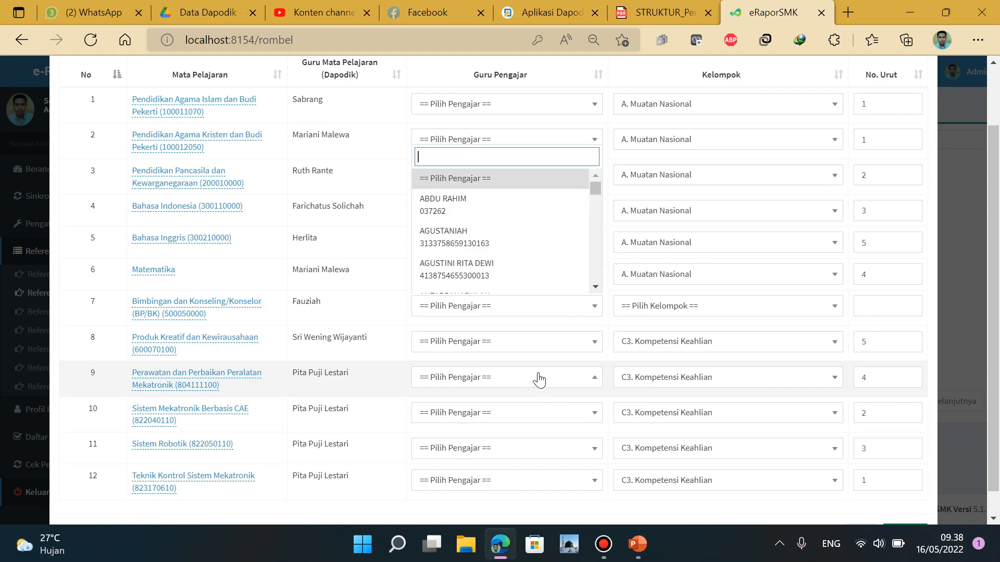
left_click(482, 201)
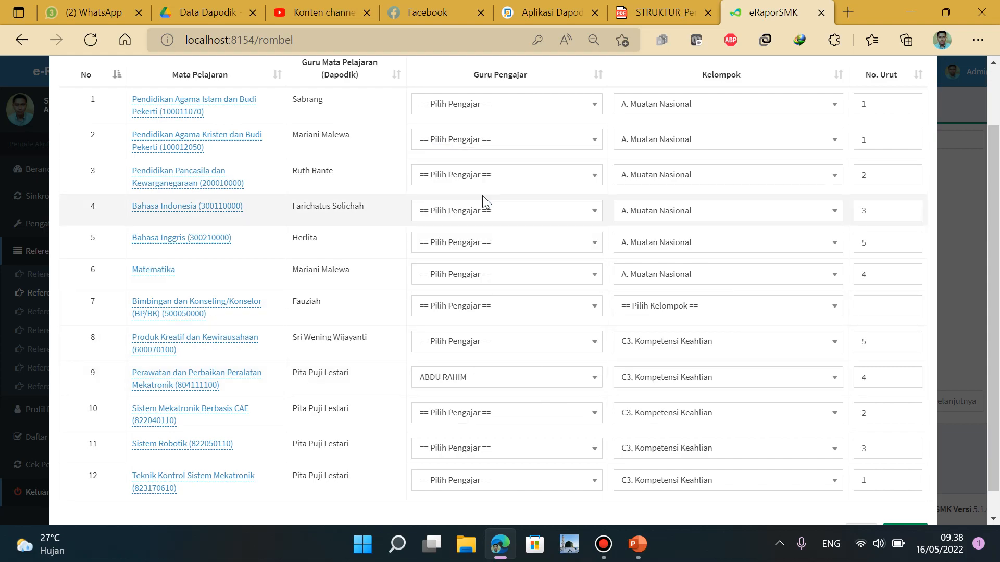
left_click(515, 417)
left_click(521, 251)
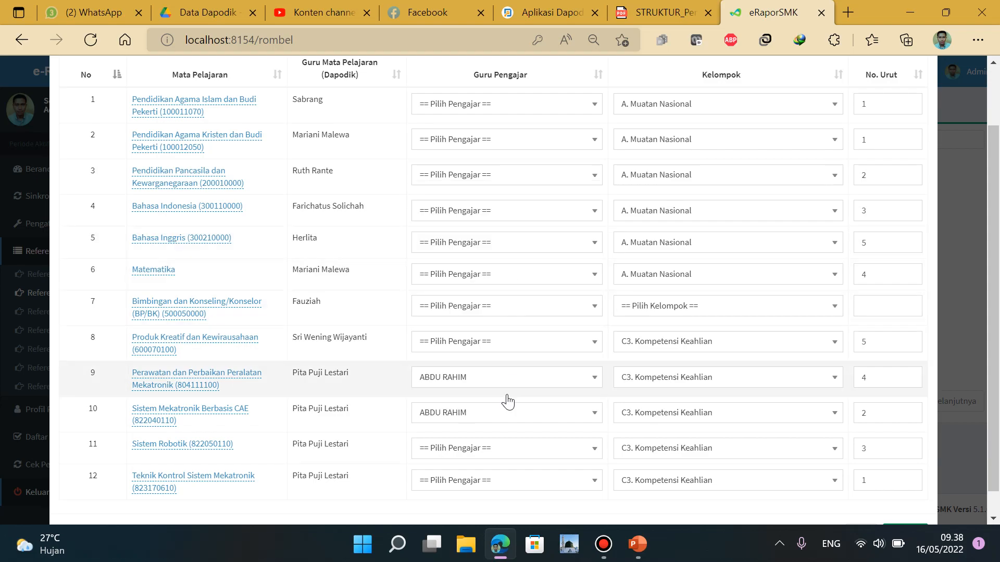
left_click(497, 458)
left_click(521, 283)
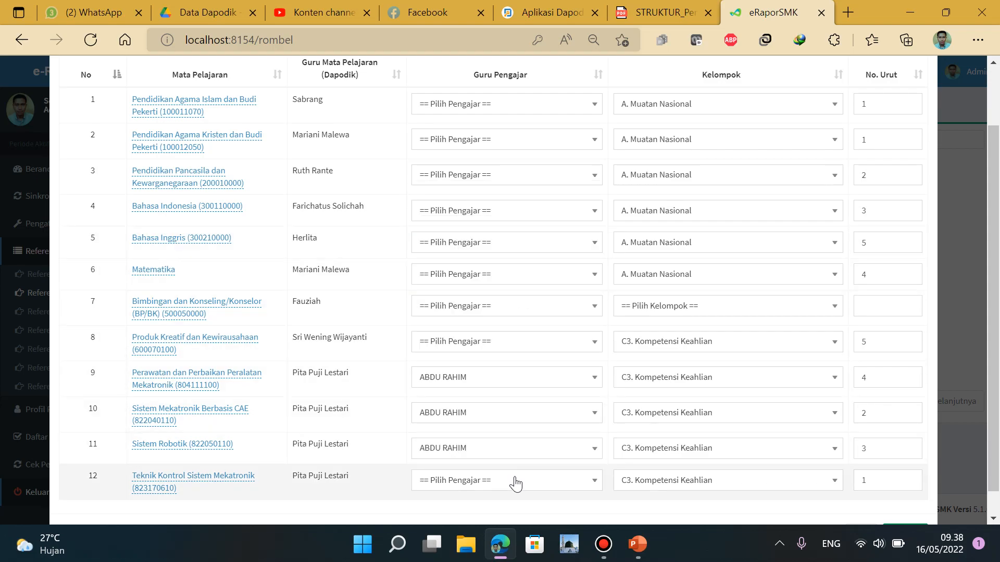
left_click(515, 484)
left_click(522, 312)
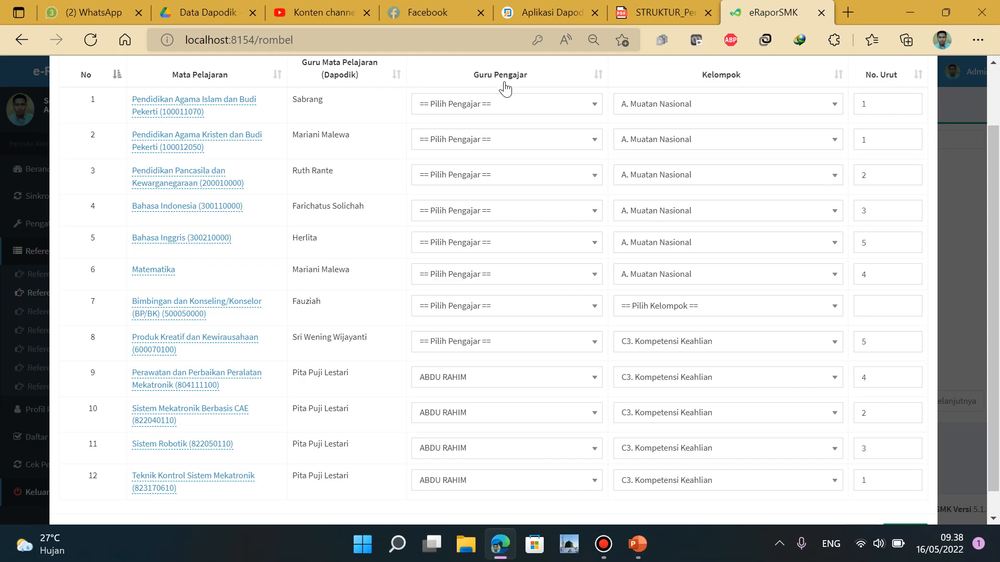
scroll(507, 272, "down", 1)
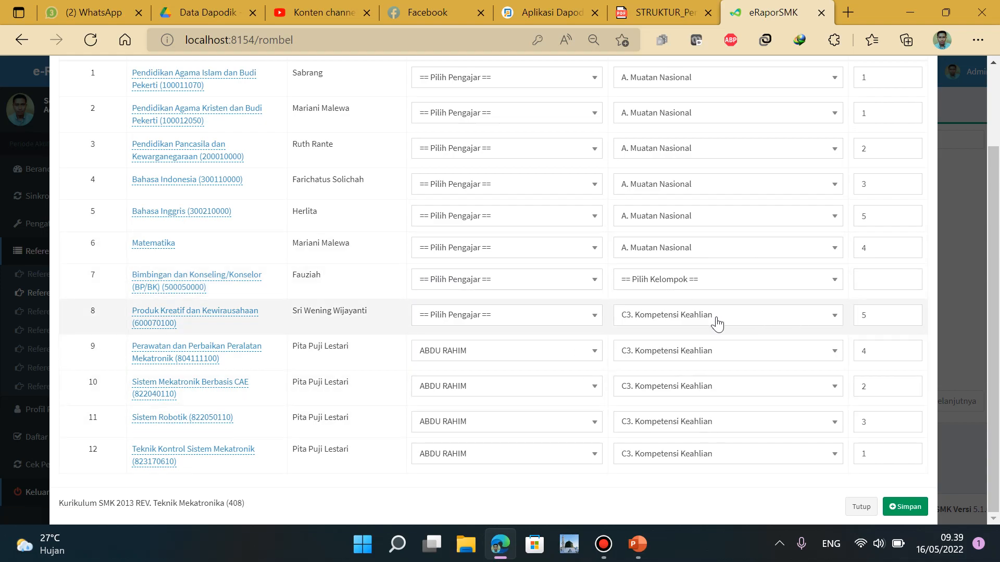
Save the XII-TMK pembelajaran with Simpan and close the Edit Pembelajaran dialog
left_click(908, 508)
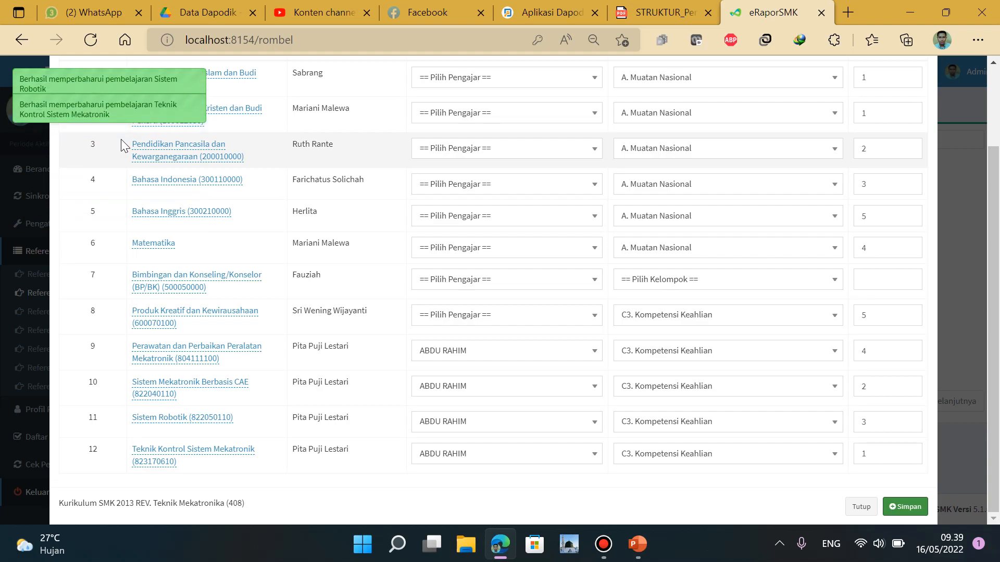
scroll(634, 237, "up", 2)
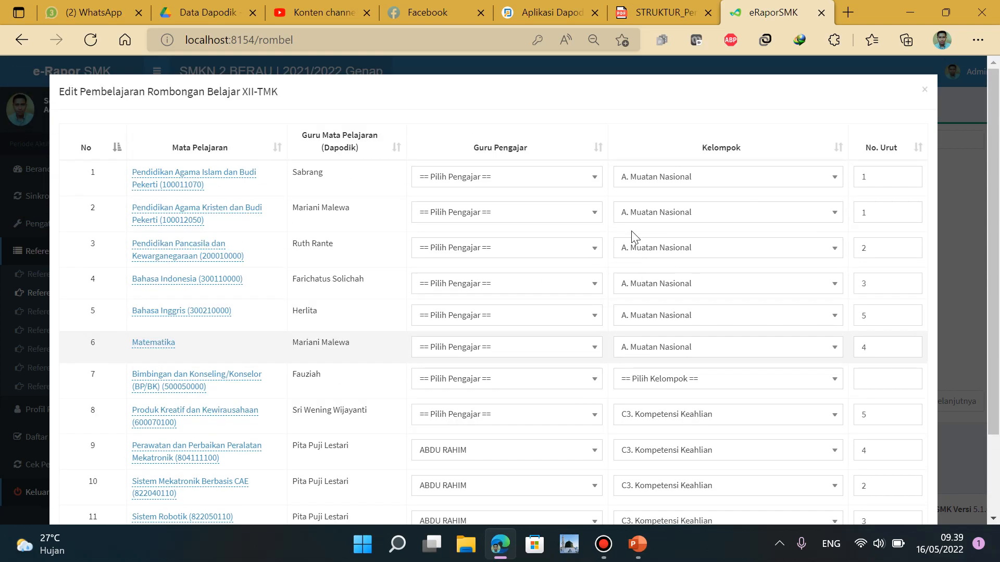
left_click(924, 90)
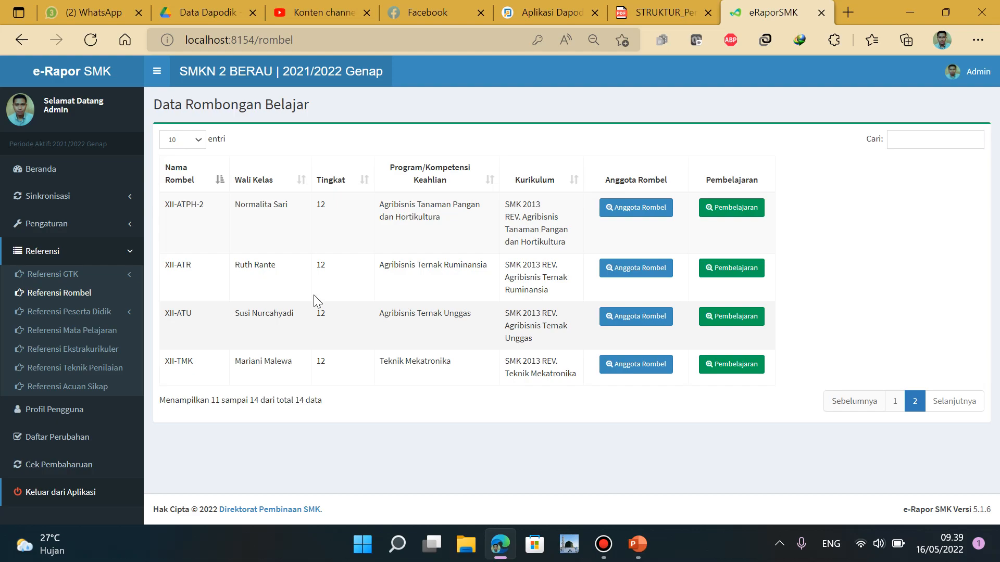
Open XI-TMK's Pembelajaran editor from the first page of classes and glance at the curriculum PDF
left_click(890, 409)
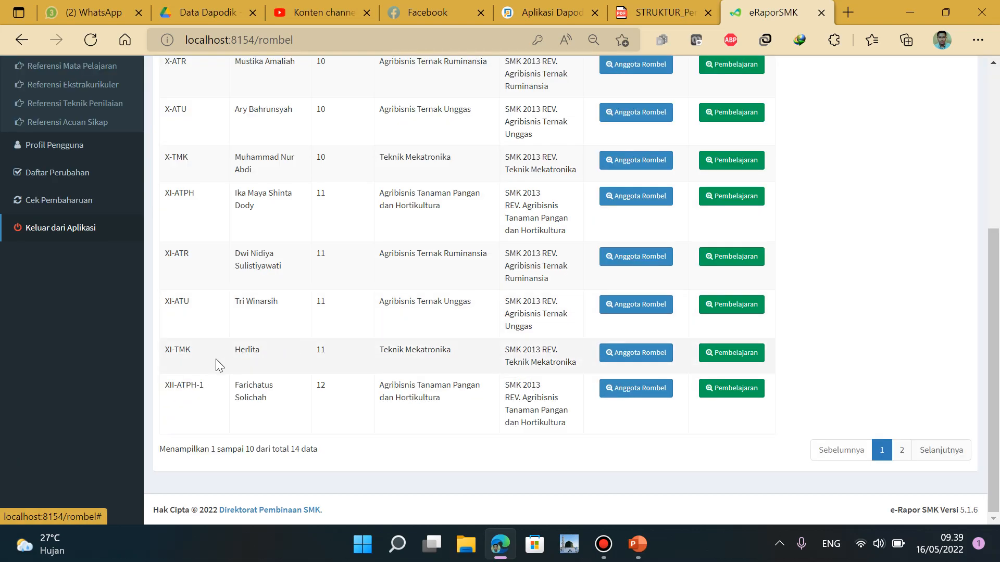
left_click(740, 354)
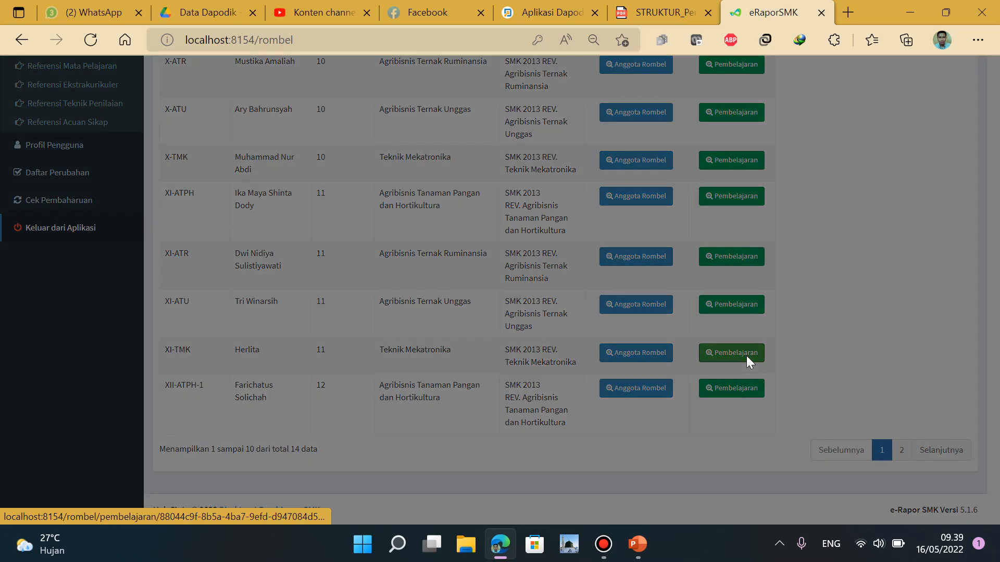
scroll(755, 356, "down", 3)
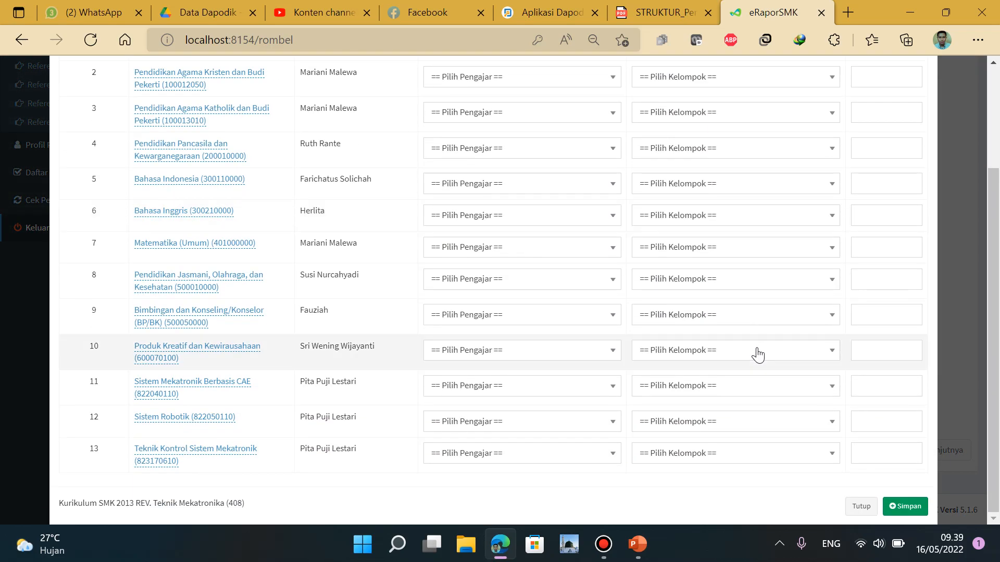
scroll(758, 355, "up", 3)
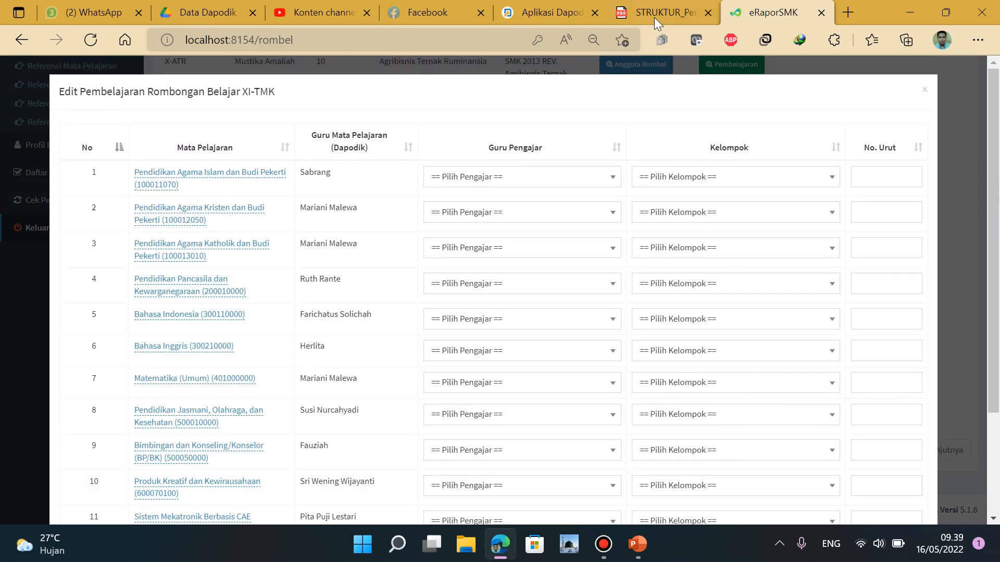
left_click(659, 16)
scroll(669, 305, "up", 15)
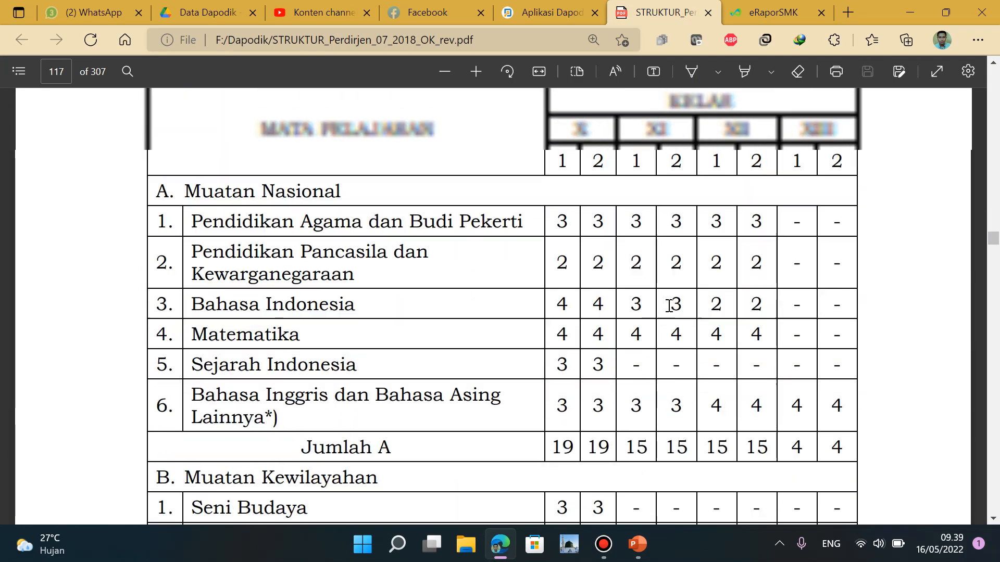
scroll(668, 435, "down", 10)
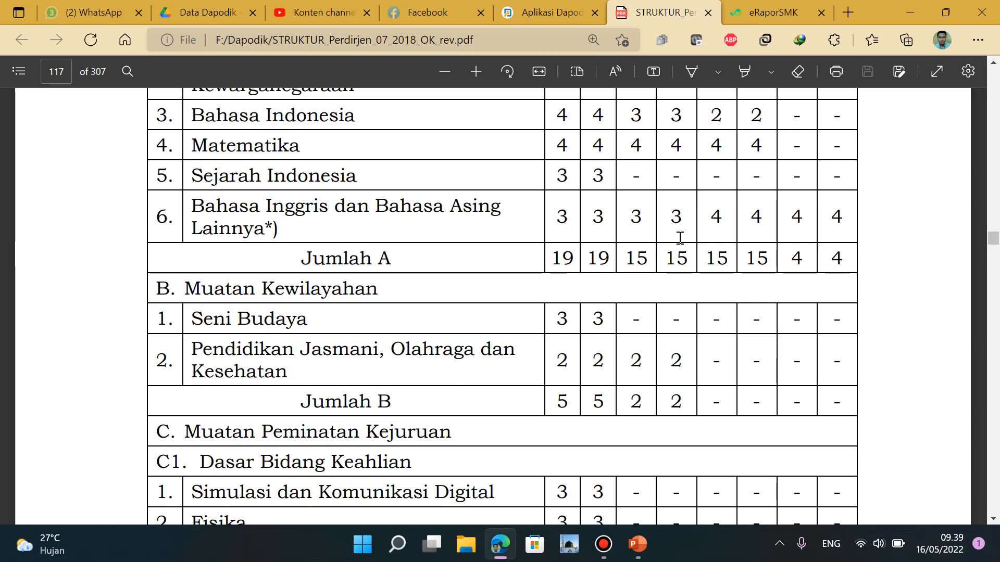
left_click(766, 13)
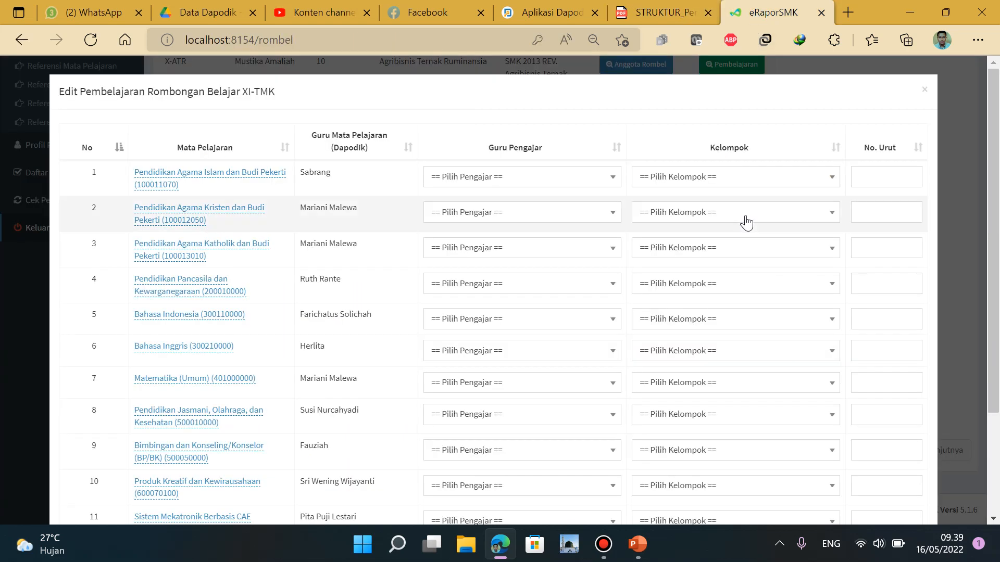
Put rows 1–3 in A. Muatan Nasional
left_click(773, 189)
left_click(765, 238)
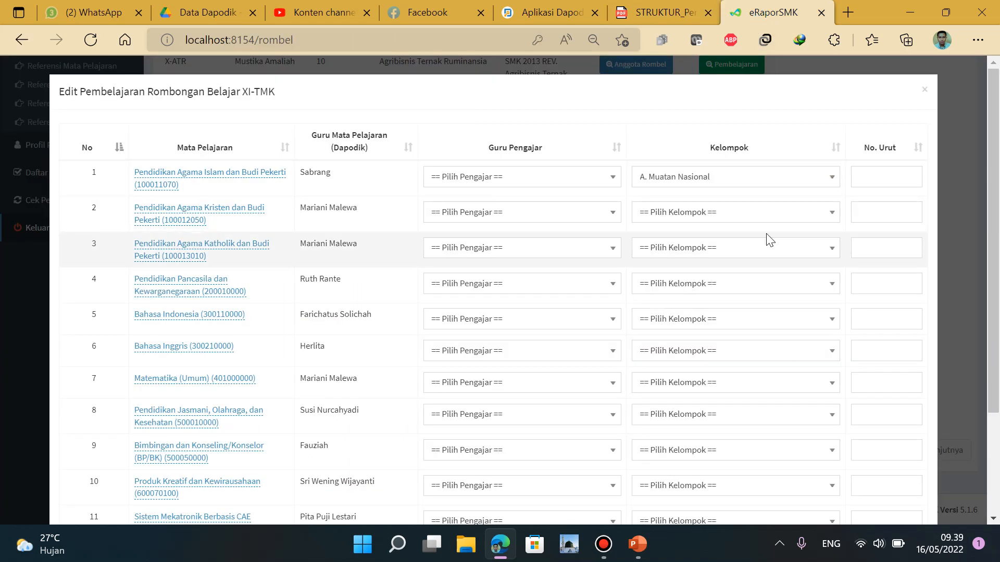
left_click(772, 214)
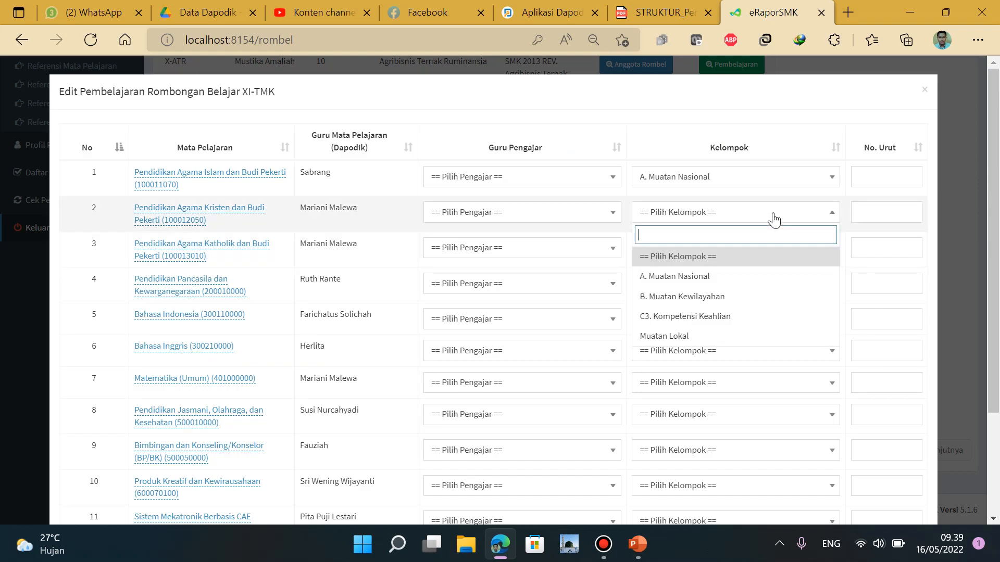
left_click(762, 275)
left_click(764, 254)
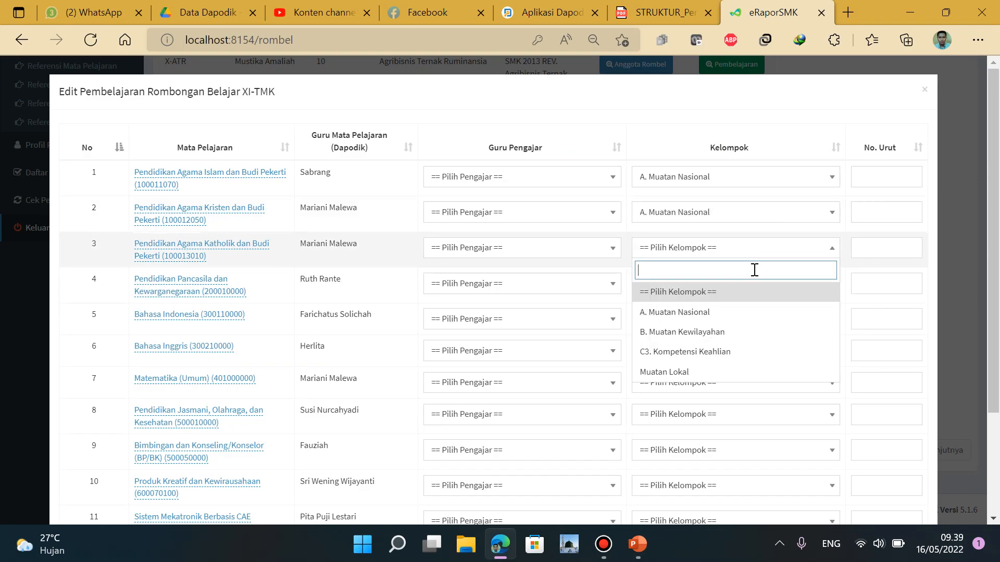
left_click(750, 311)
Enter order numbers 1, 1, 1 and 2 for rows 1–4
left_click(874, 178)
type("1")
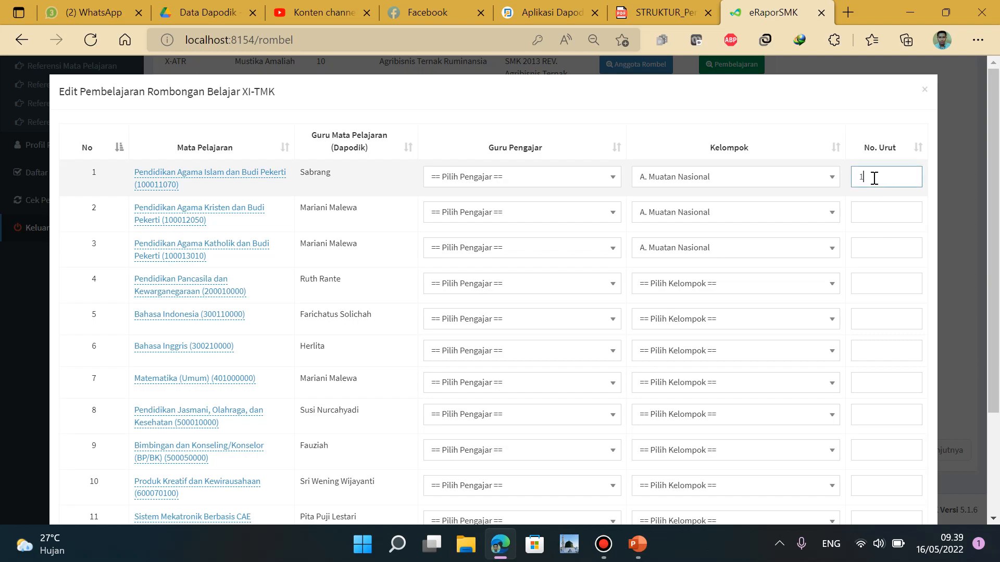
left_click(869, 209)
type("1")
left_click(870, 247)
type("1")
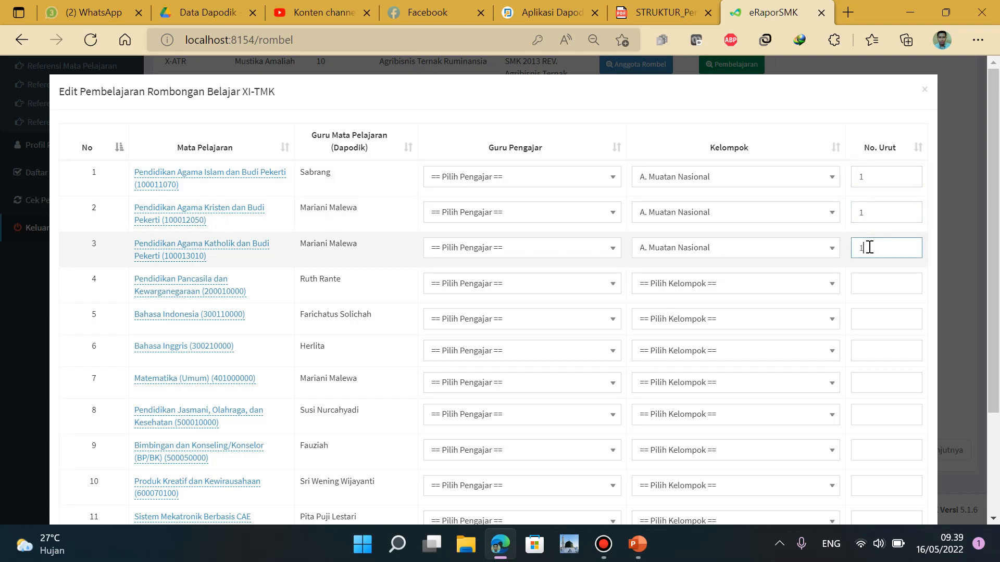
left_click(868, 283)
type("2")
Place row 4 and Bahasa Indonesia in A. Muatan Nasional
left_click(739, 286)
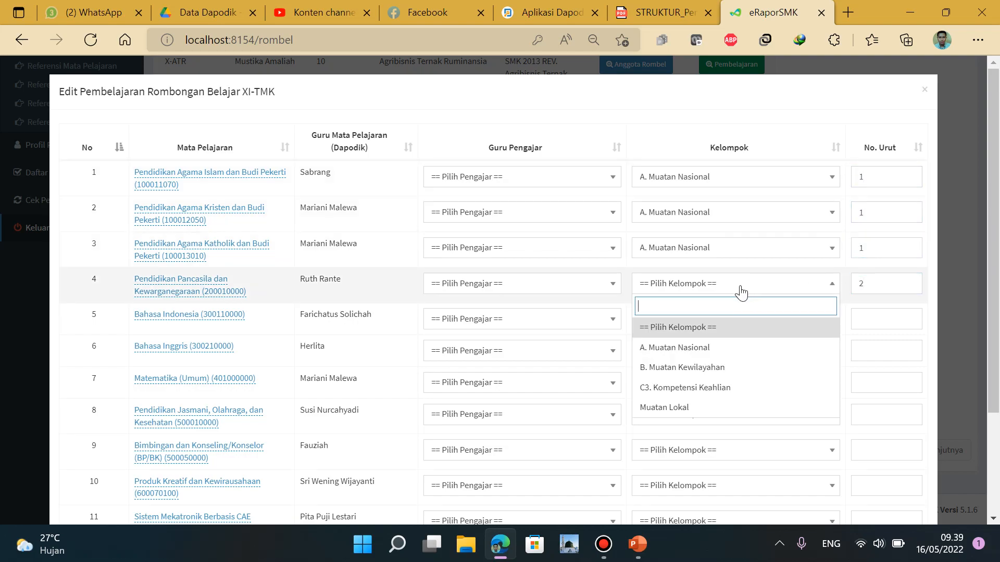
left_click(691, 354)
left_click(879, 313)
left_click(742, 329)
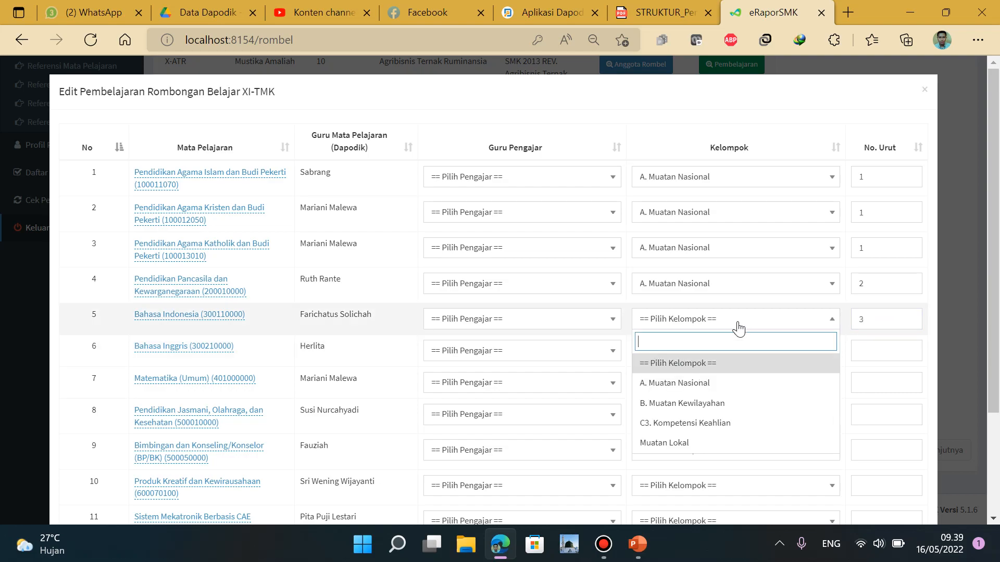
left_click(713, 384)
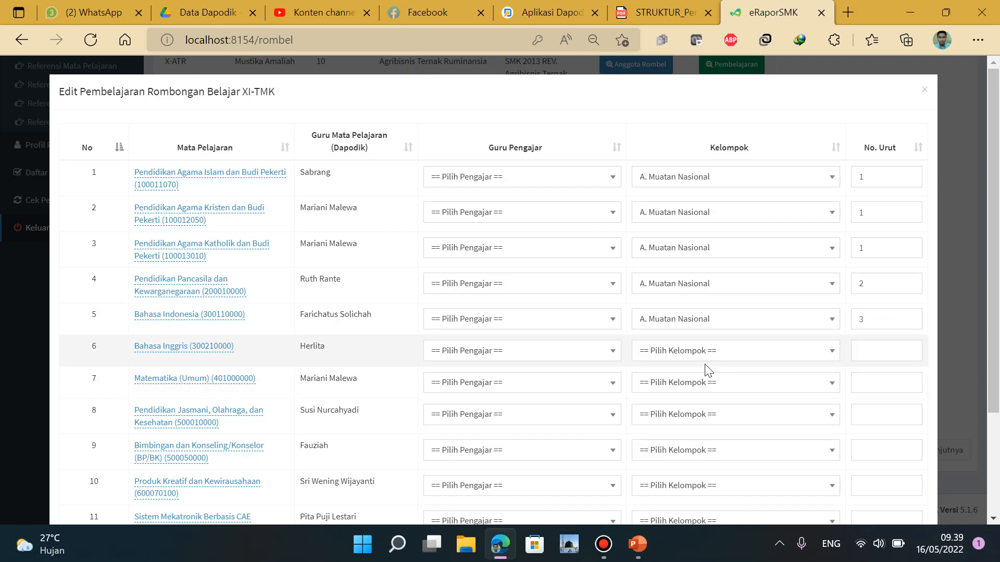
Rename Matematika (Umum) to Matematika; put it (order 4) and Bahasa Inggris (order 5) in A. Muatan Nasional
left_click(208, 382)
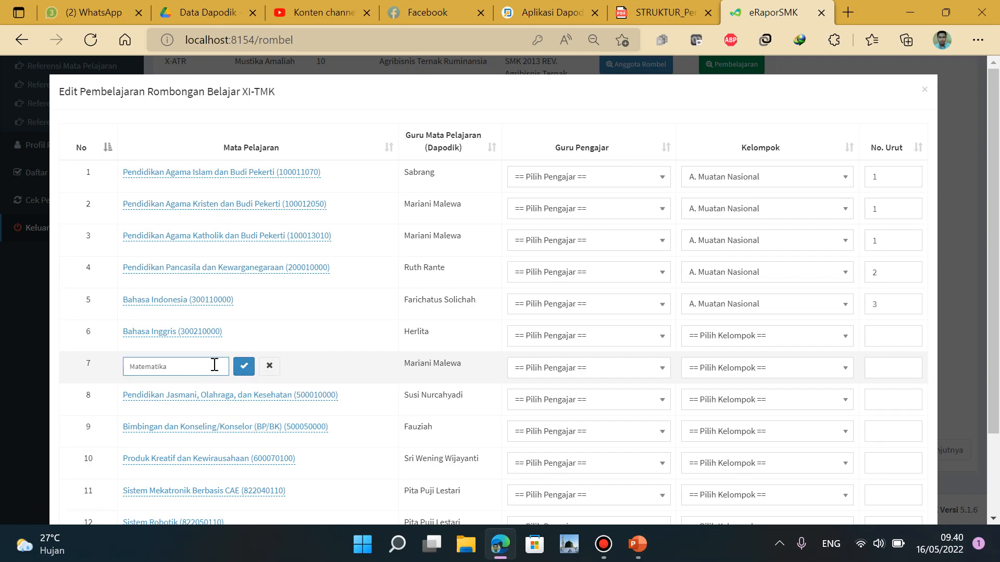
left_click(244, 366)
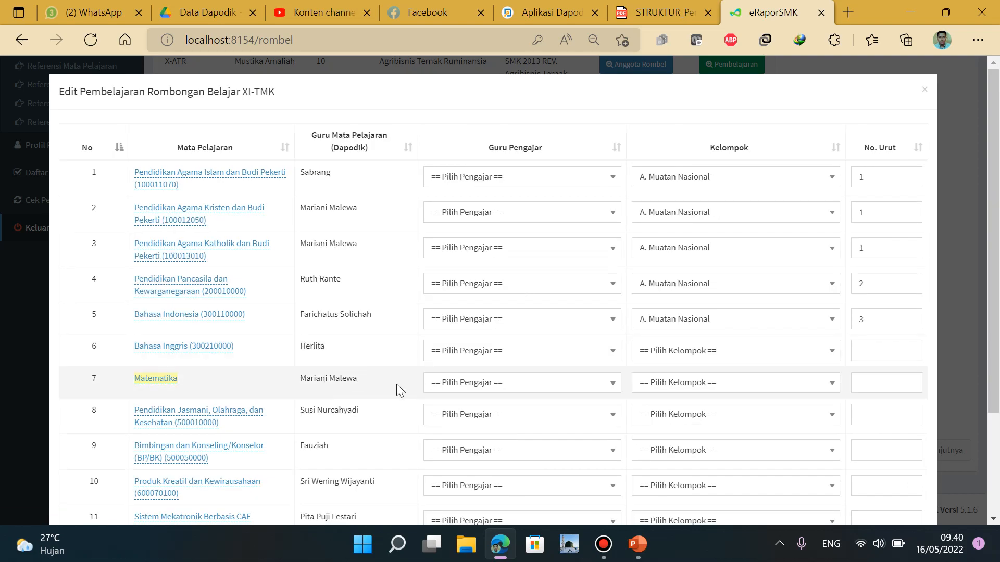
left_click(889, 383)
type("4")
left_click(885, 348)
type("5")
left_click(719, 355)
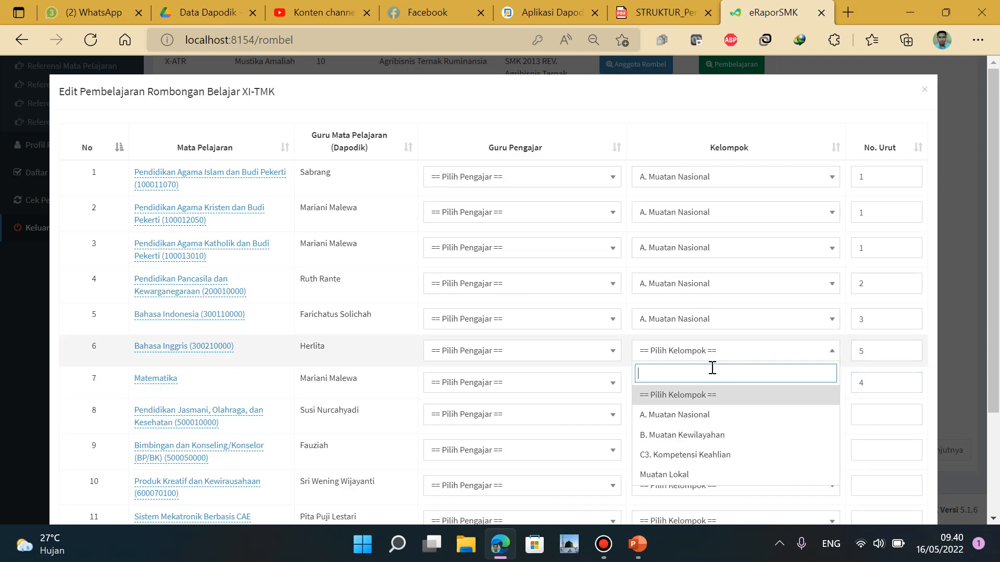
left_click(705, 415)
left_click(752, 387)
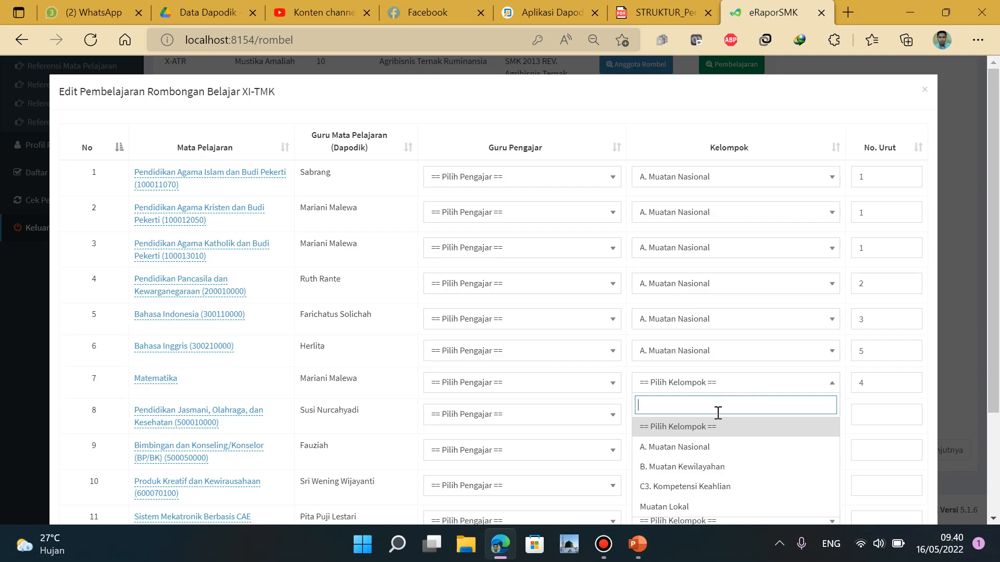
left_click(711, 447)
left_click(651, 12)
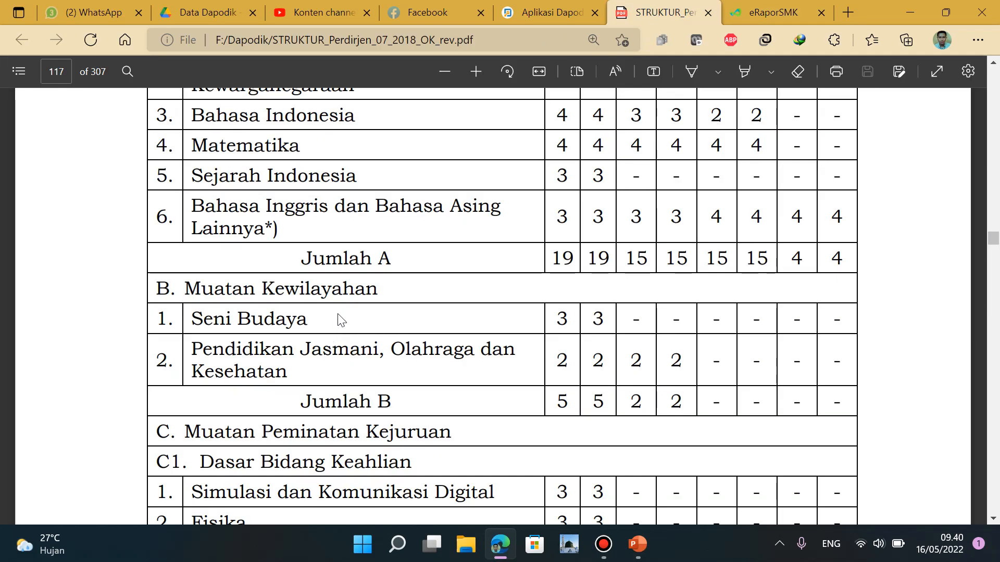
Give Pendidikan Jasmani order 1 in B. Muatan Kewilayahan, then return to the PDF
left_click(766, 10)
scroll(812, 322, "down", 3)
left_click(878, 277)
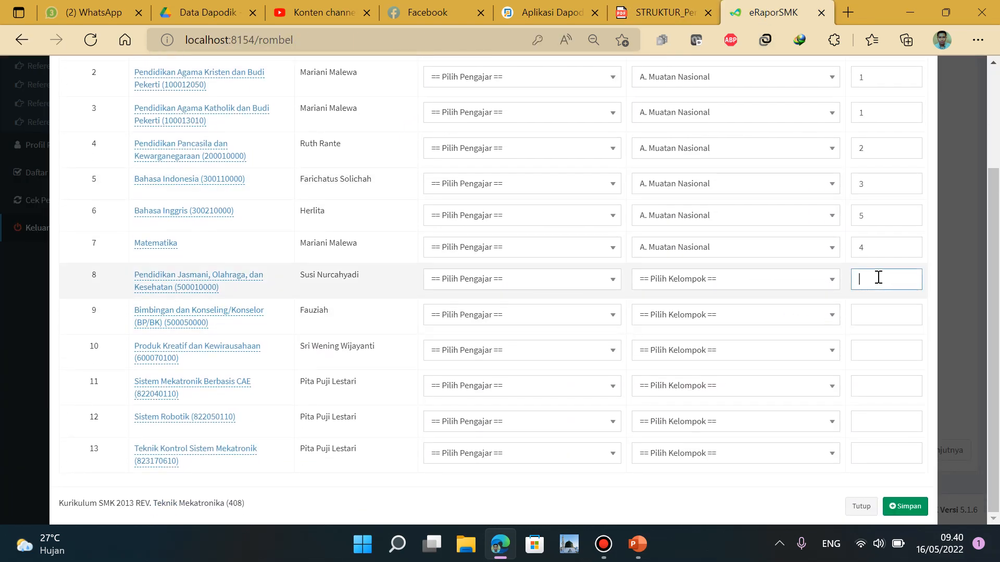
left_click(768, 291)
left_click(732, 226)
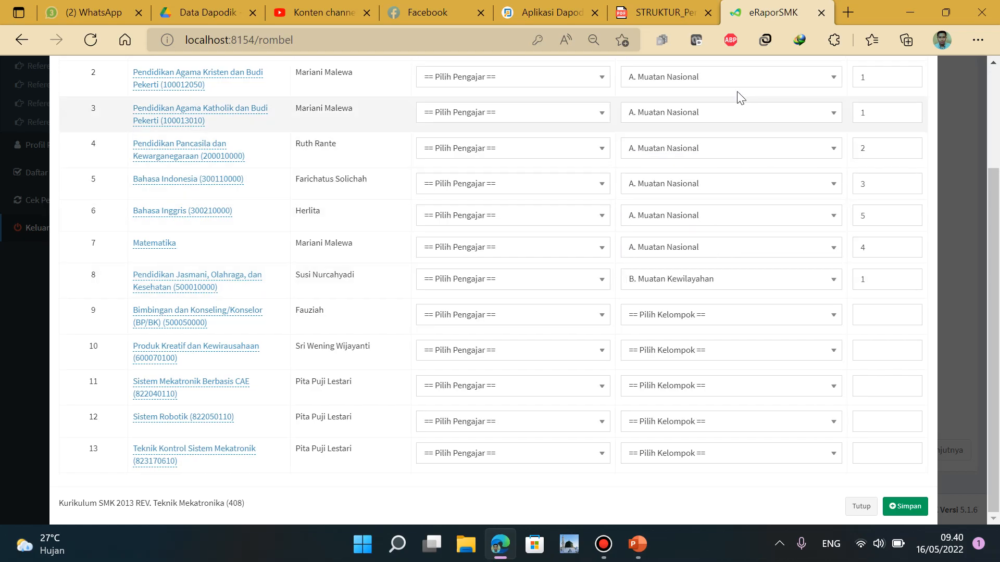
left_click(659, 12)
Scroll the PDF to C3 Kompetensi Keahlian and give Teknik Kontrol Sistem Mekatronik order 1
scroll(704, 331, "down", 5)
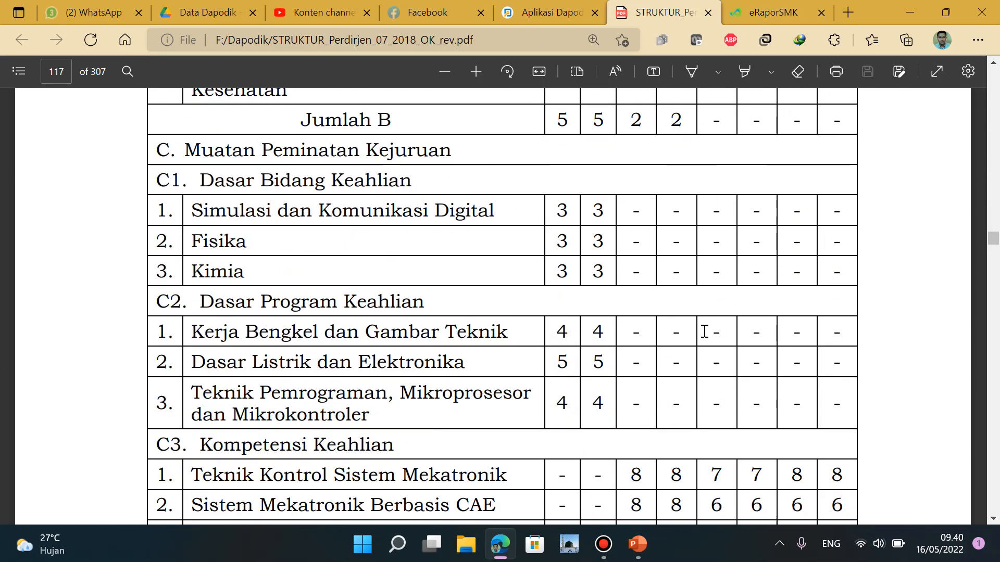
scroll(705, 330, "down", 1)
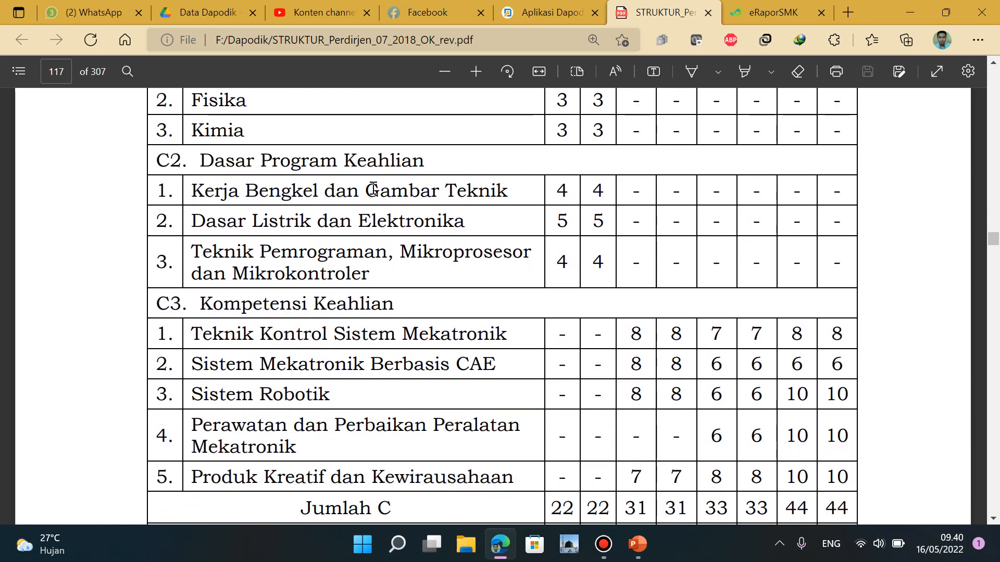
scroll(374, 188, "down", 3)
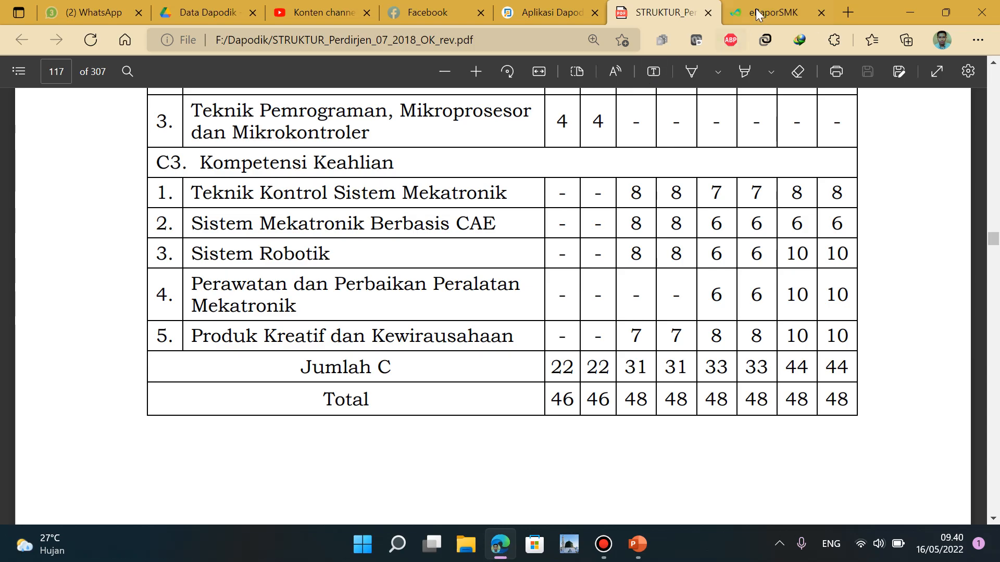
left_click(756, 13)
left_click(882, 456)
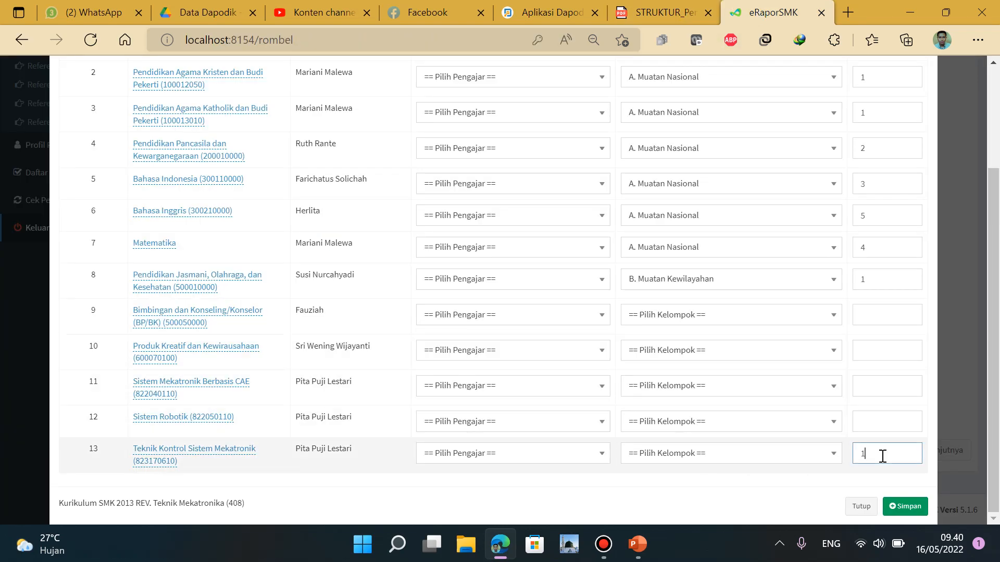
left_click(652, 16)
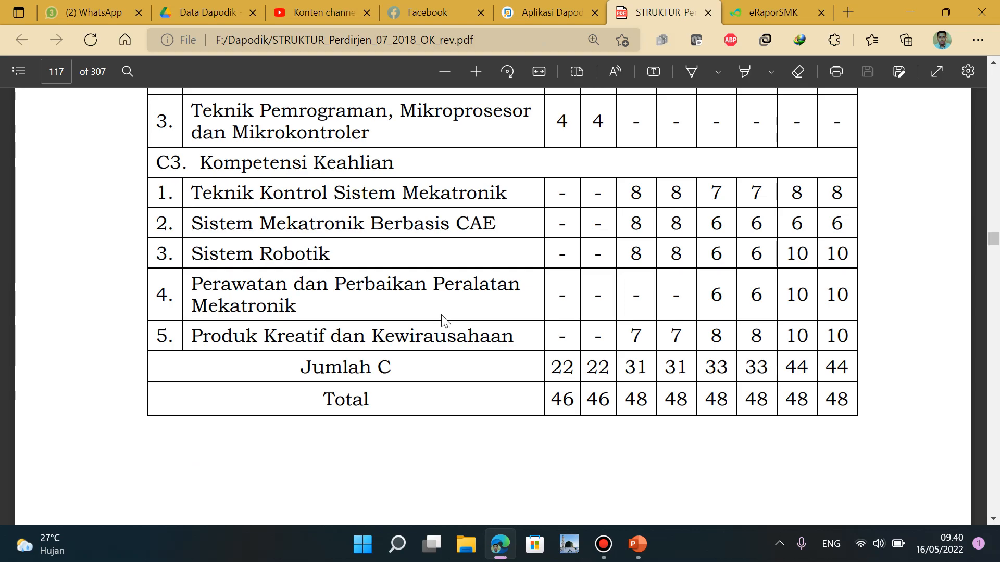
left_click(745, 10)
Number Sistem Mekatronik Berbasis CAE 2 and Sistem Robotik 3, rechecking the curriculum order
left_click(881, 385)
left_click(658, 14)
left_click(749, 12)
type("2")
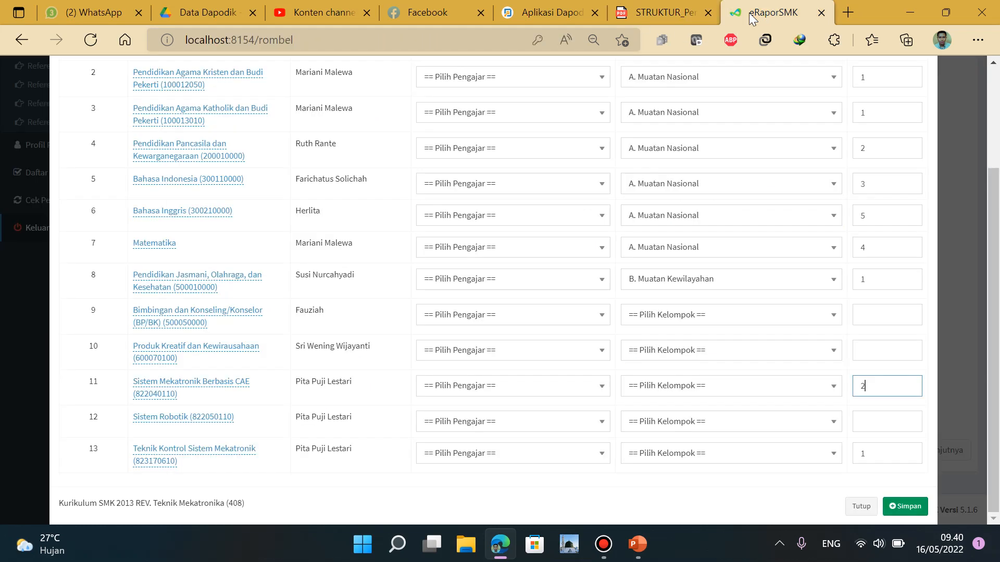
left_click(876, 423)
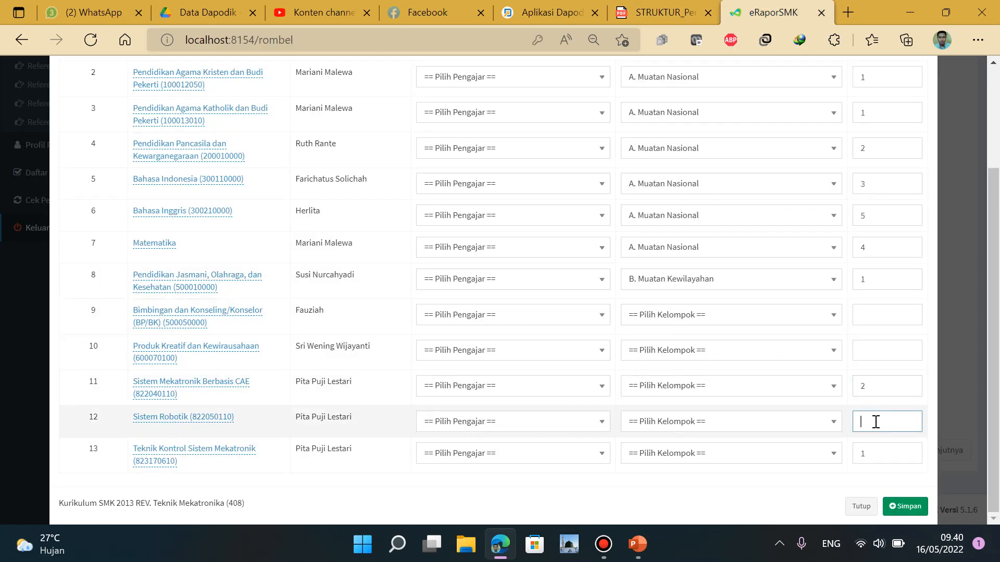
left_click(666, 5)
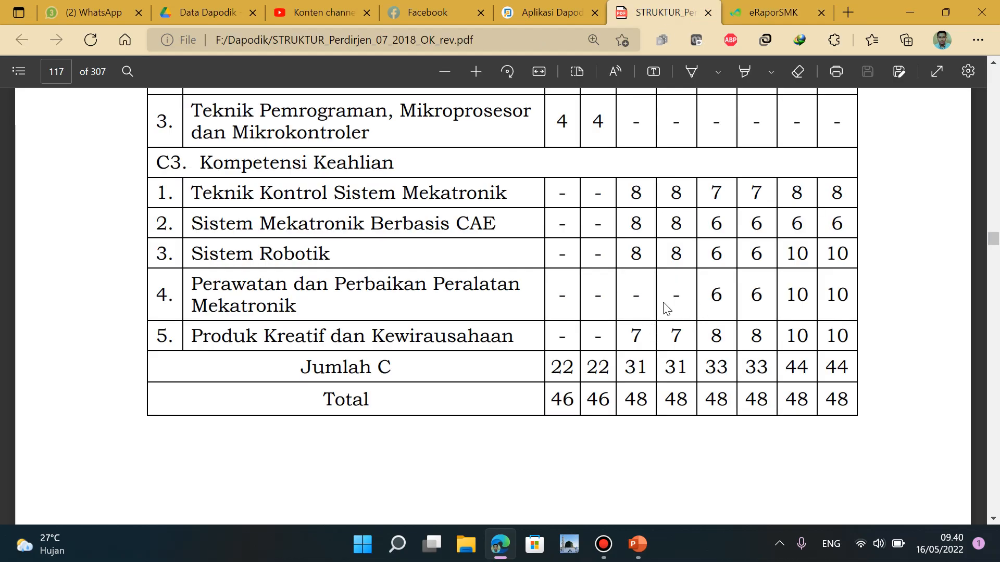
left_click(773, 11)
type("3")
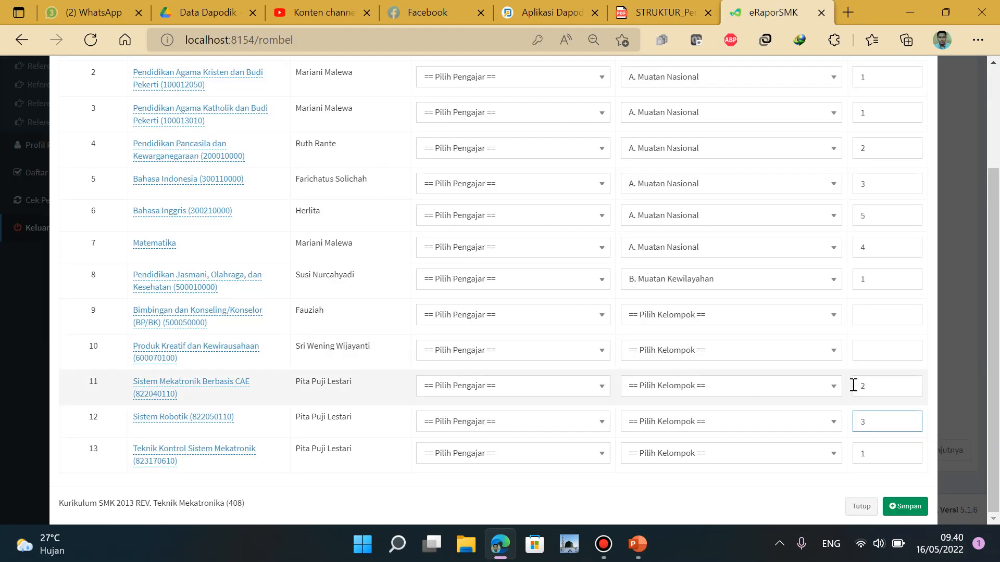
Give Produk Kreatif order 4 and bring up the Dapodik class list
left_click(870, 345)
left_click(677, 12)
left_click(542, 12)
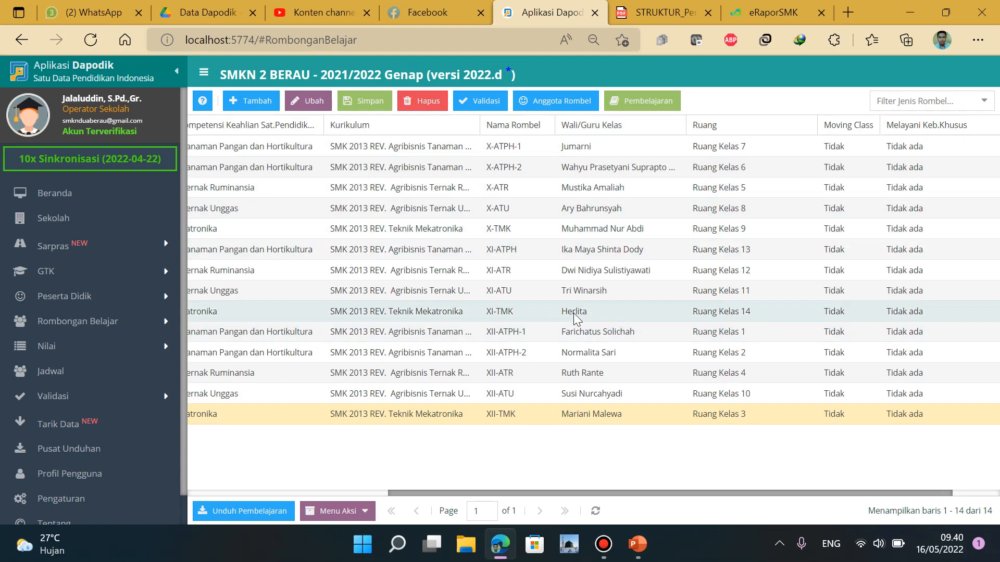
Open XI-TMK's Edit Pembelajaran list in Dapodik showing its C3 subjects, teachers and weekly hours
left_click(576, 315)
left_click(637, 101)
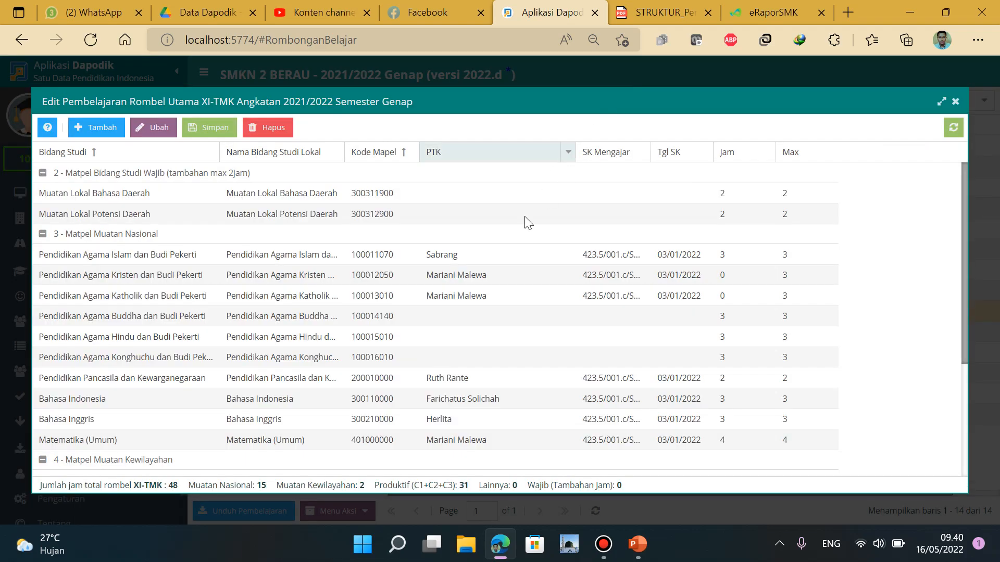
scroll(438, 324, "down", 3)
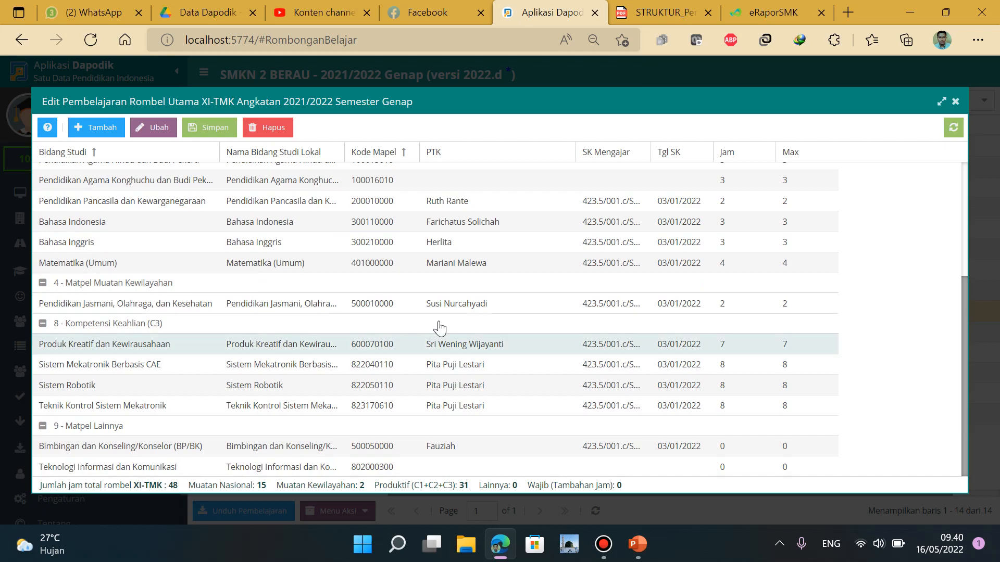
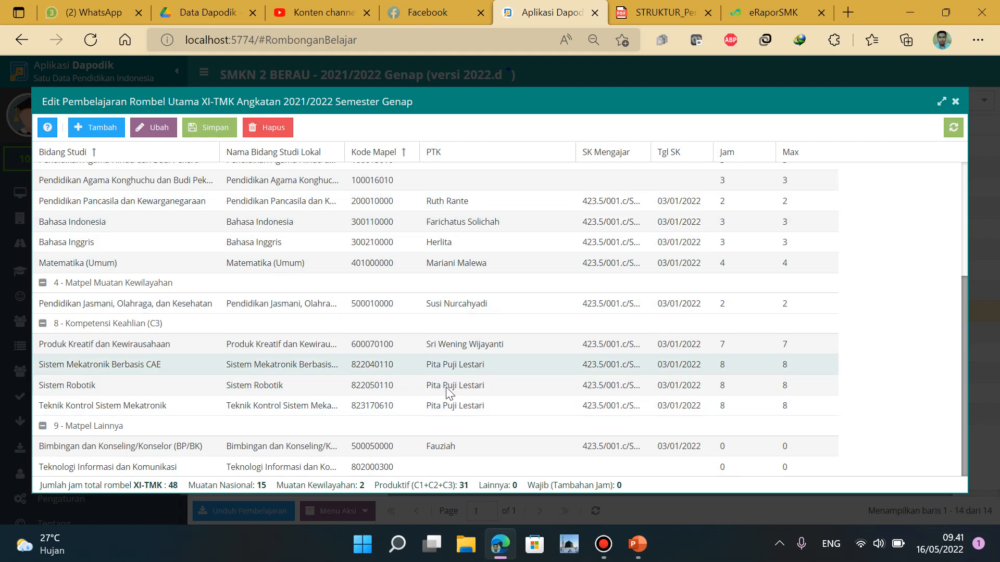
Close Dapodik's XI-TMK Edit Pembelajaran dialog and go back to the eRaporSMK tab
left_click(956, 103)
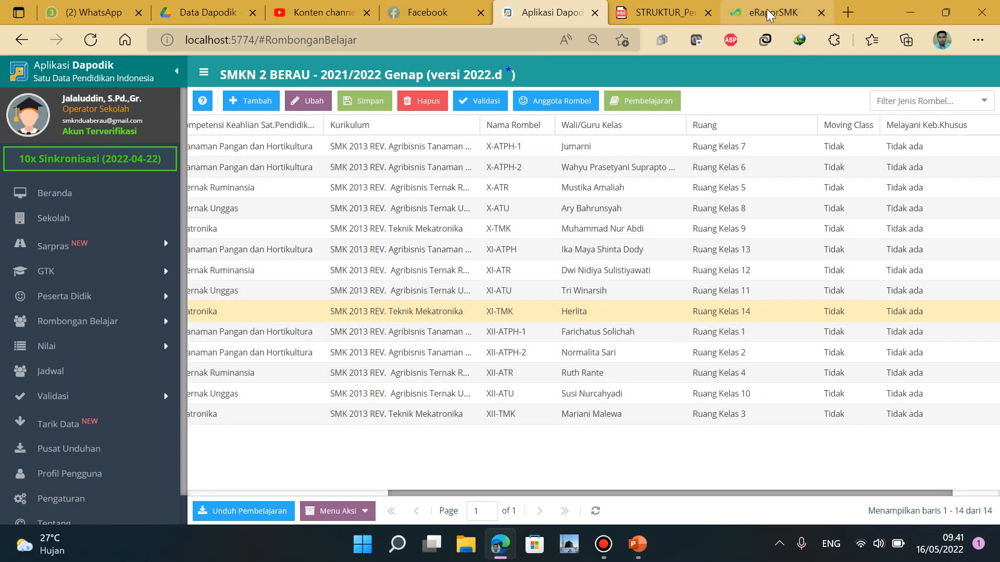
left_click(767, 11)
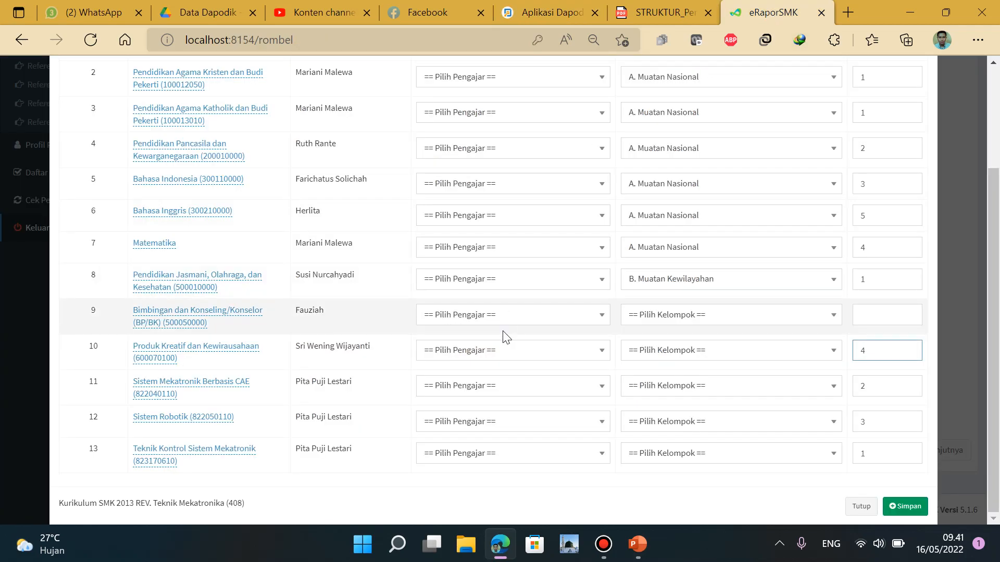
Search for the teacher by name and assign them to Sistem Mekatronik Berbasis CAE and Sistem Robotik
left_click(528, 383)
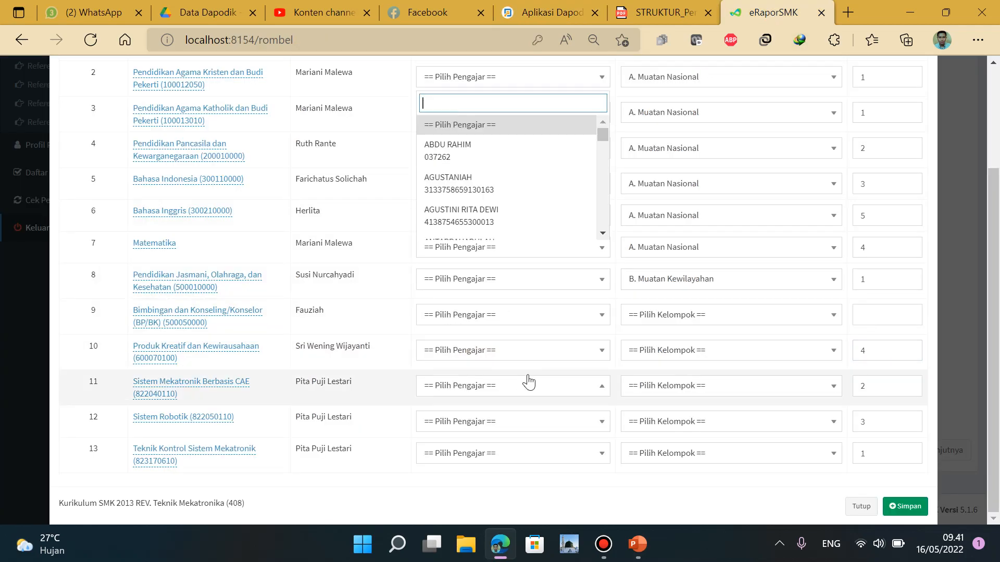
type("rah")
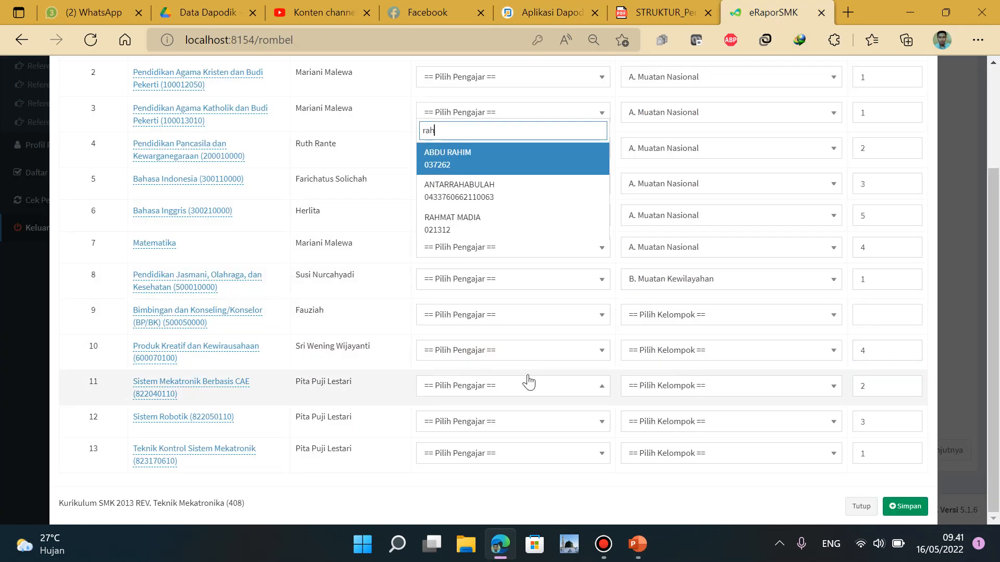
left_click(469, 224)
left_click(537, 423)
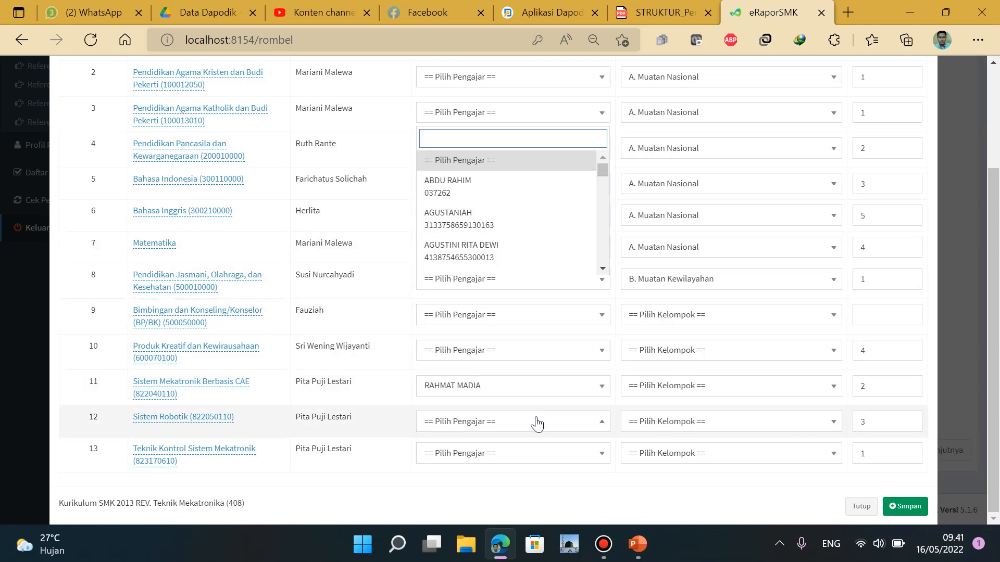
type("rahma")
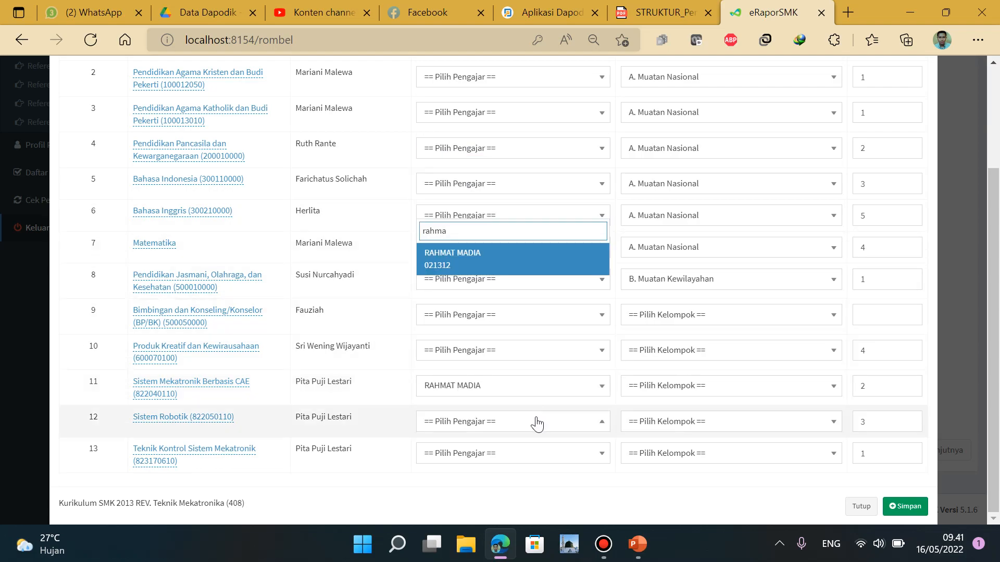
left_click(533, 266)
Give Teknik Kontrol Sistem Mekatronik the same teacher and close the form with Tutup
left_click(536, 458)
type("rah")
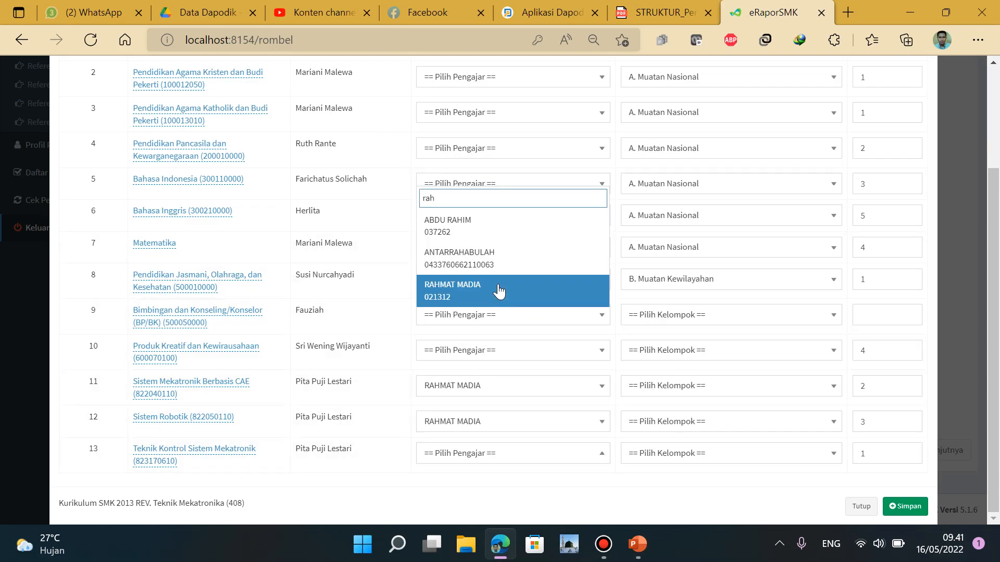
left_click(499, 292)
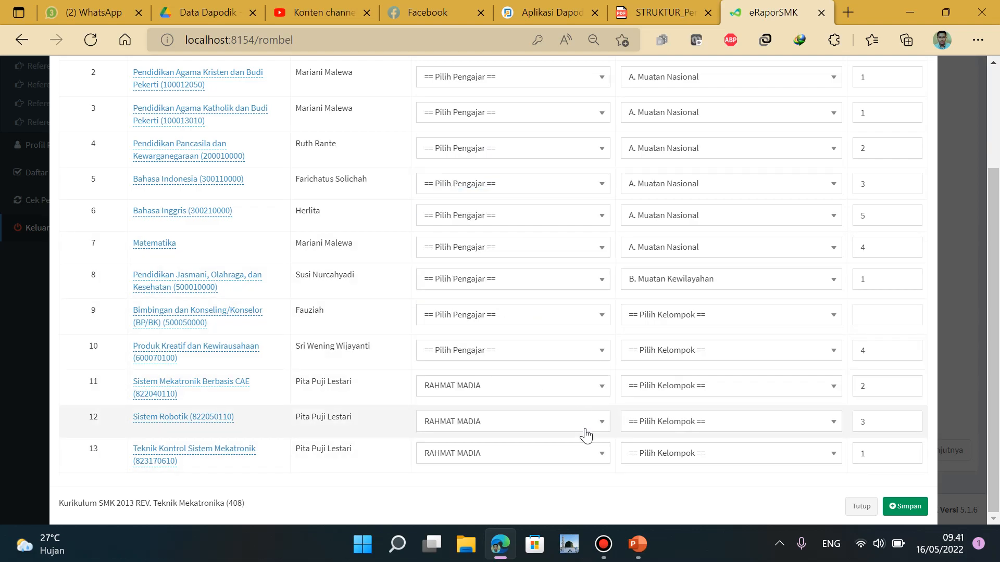
left_click(772, 350)
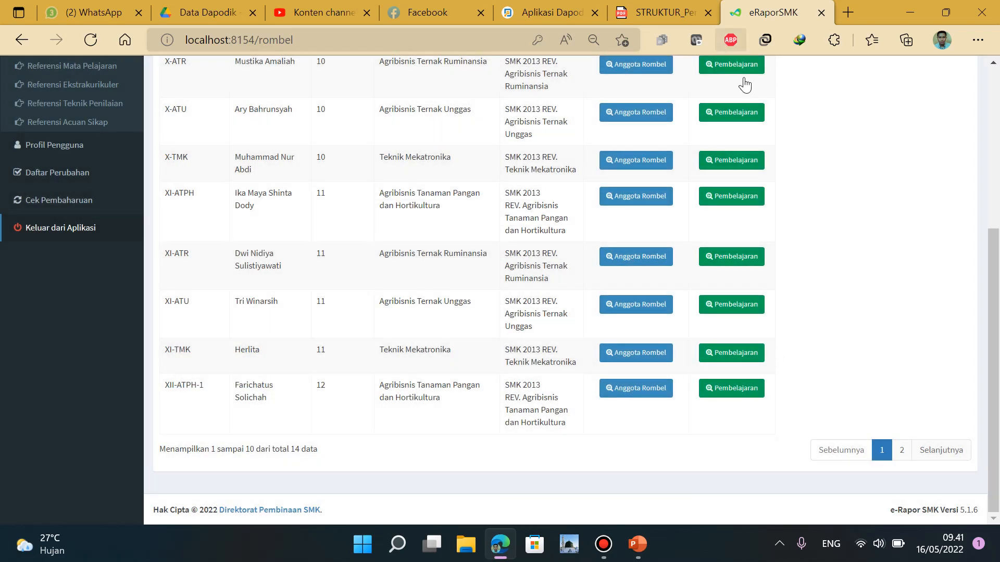
Reopen XI-TMK's form and give rows 1–3 no. urut 1 and kelompok A. Muatan Nasional
left_click(746, 358)
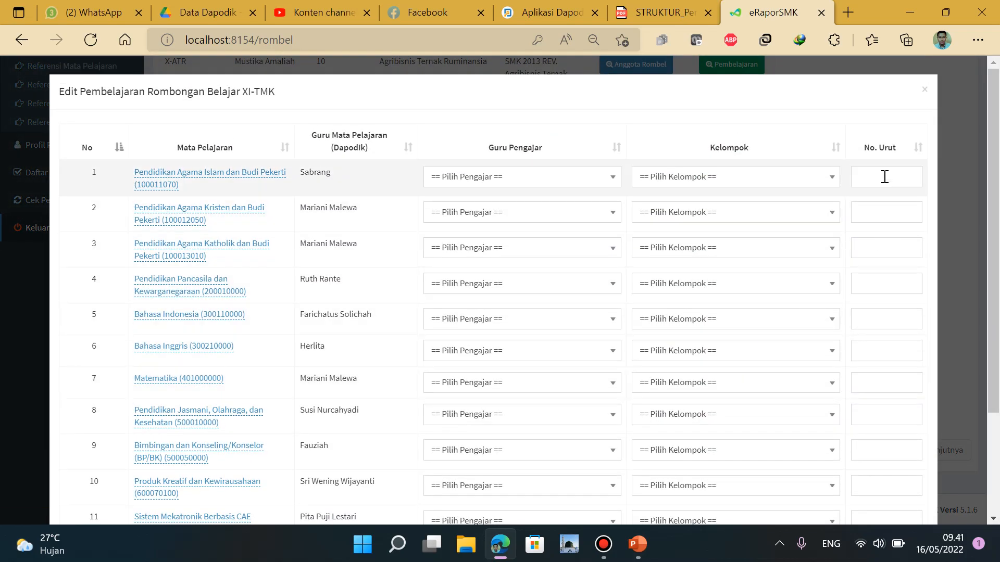
left_click(884, 177)
type("1")
left_click(882, 214)
type("1")
left_click(882, 248)
type("1")
left_click(735, 182)
left_click(729, 240)
left_click(729, 214)
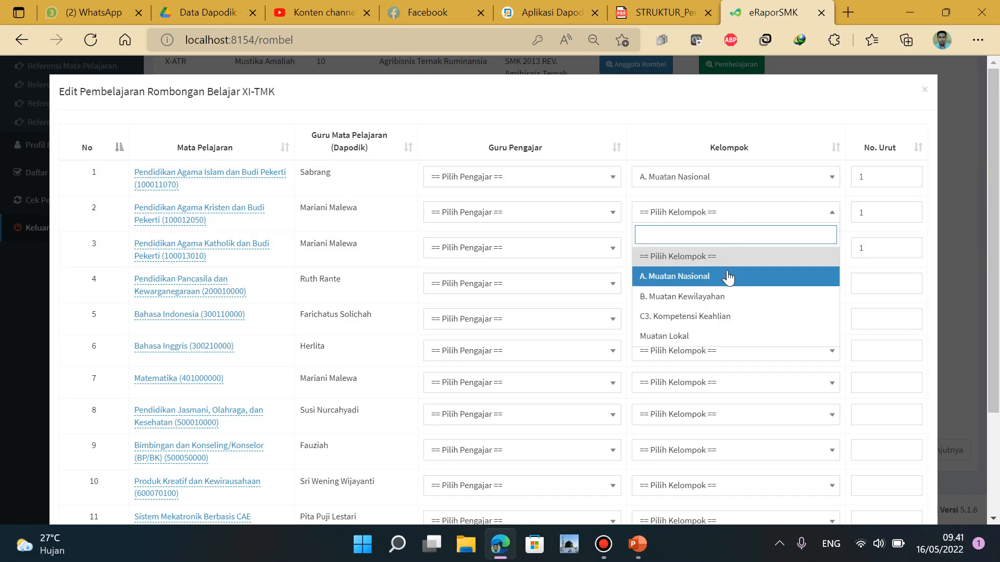
left_click(729, 278)
left_click(728, 251)
left_click(726, 313)
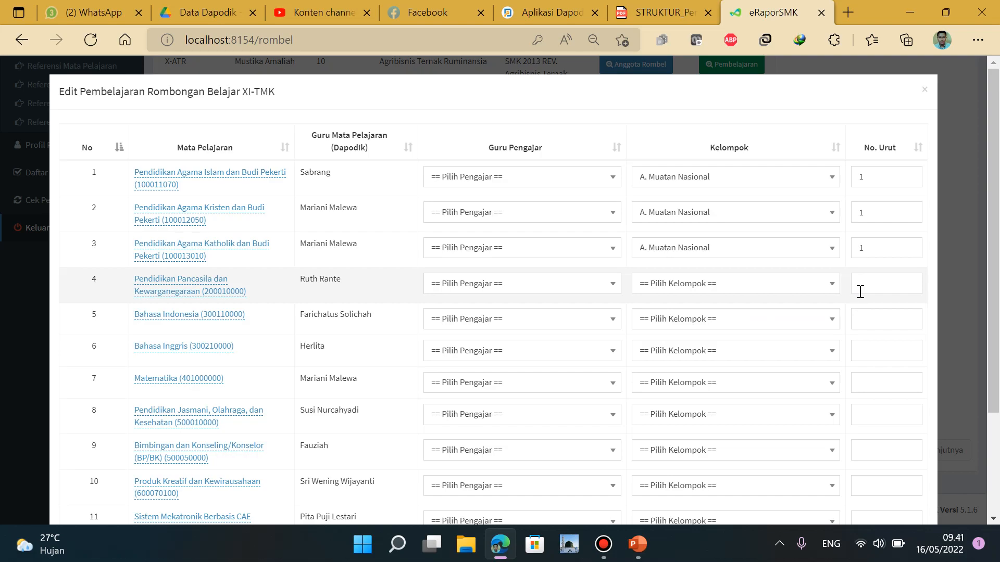
Set Pendidikan Pancasila to order 2 and Bahasa Indonesia to order 3, both A. Muatan Nasional
left_click(867, 291)
type("2")
left_click(748, 288)
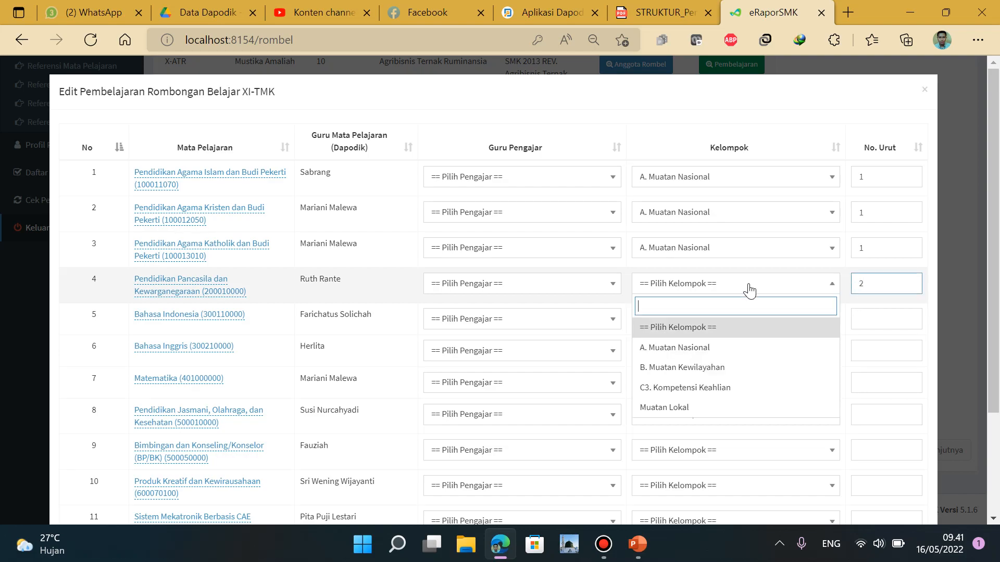
left_click(726, 346)
left_click(875, 314)
type("3")
left_click(764, 327)
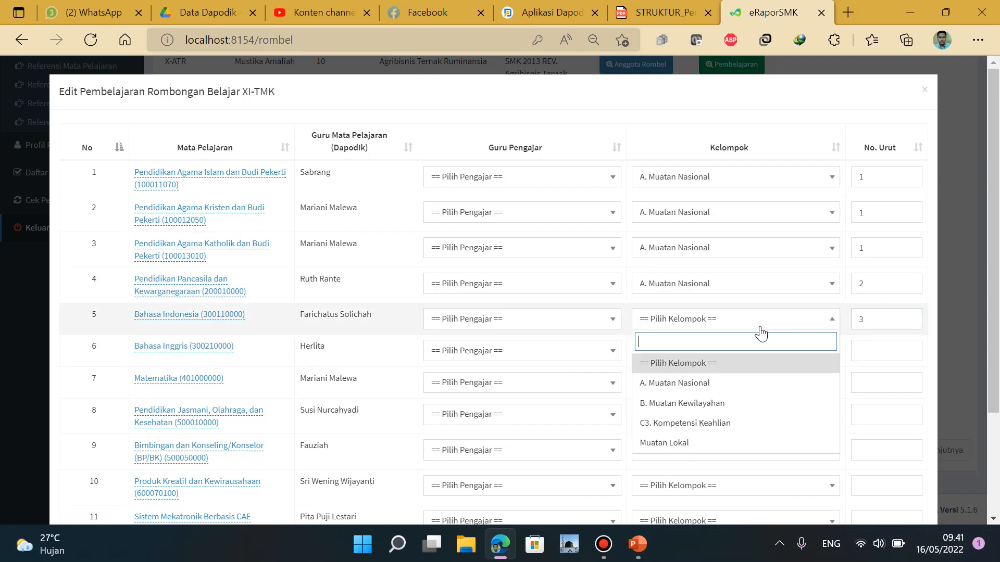
left_click(740, 383)
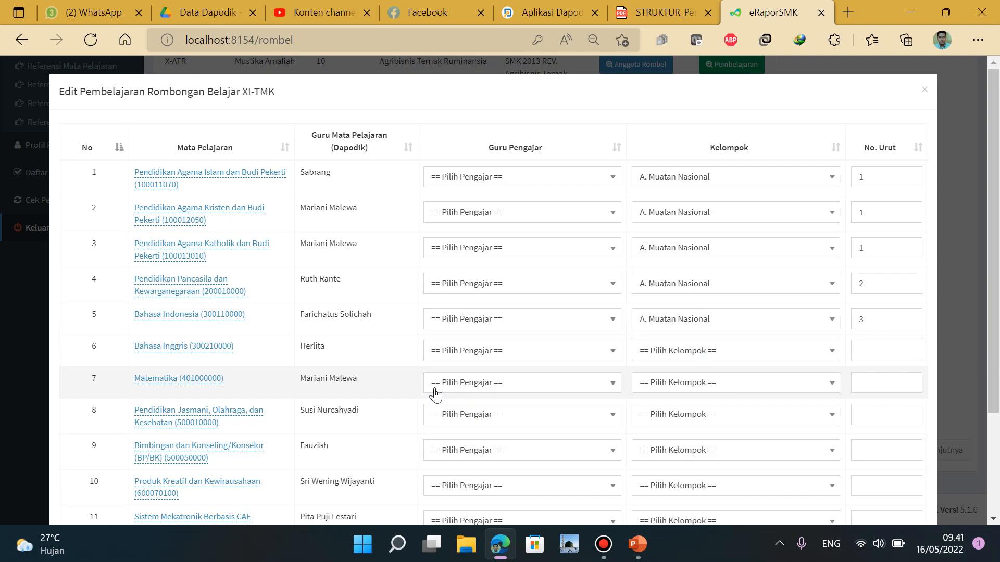
Set Matematika to order 4 and Bahasa Inggris to order 5, both A. Muatan Nasional
left_click(212, 384)
left_click(247, 365)
left_click(861, 385)
type("4")
left_click(768, 387)
left_click(677, 447)
left_click(881, 349)
type("5")
left_click(775, 354)
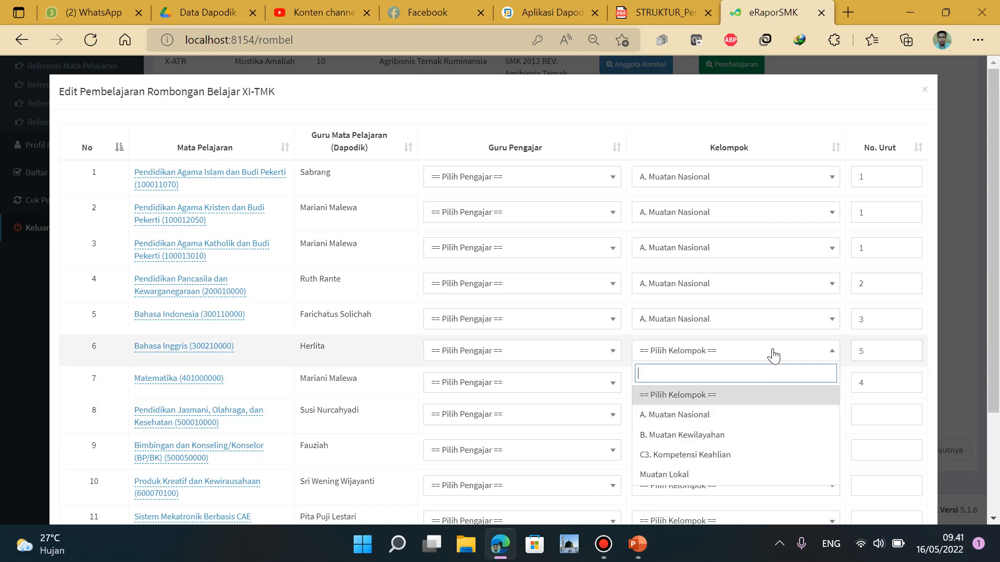
left_click(739, 414)
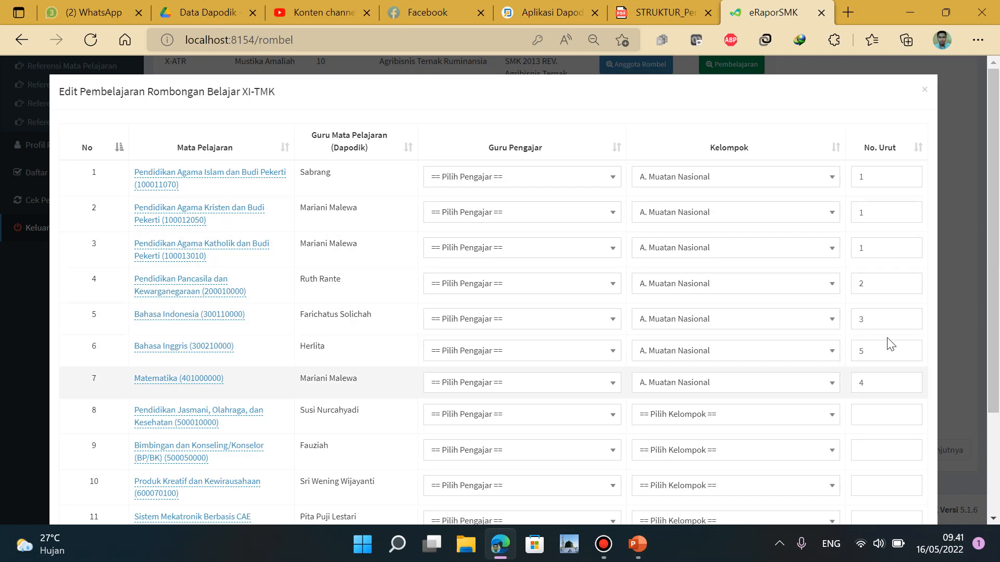
Reopen XI-TMK's pembelajaran form with the browser zoomed out to 67% to show the whole table
left_click(925, 93)
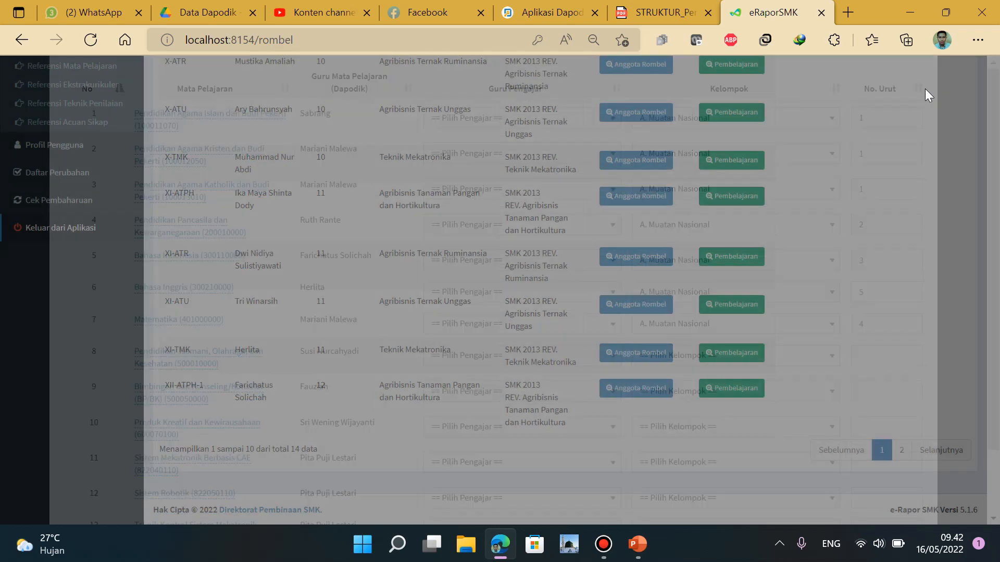
left_click(979, 44)
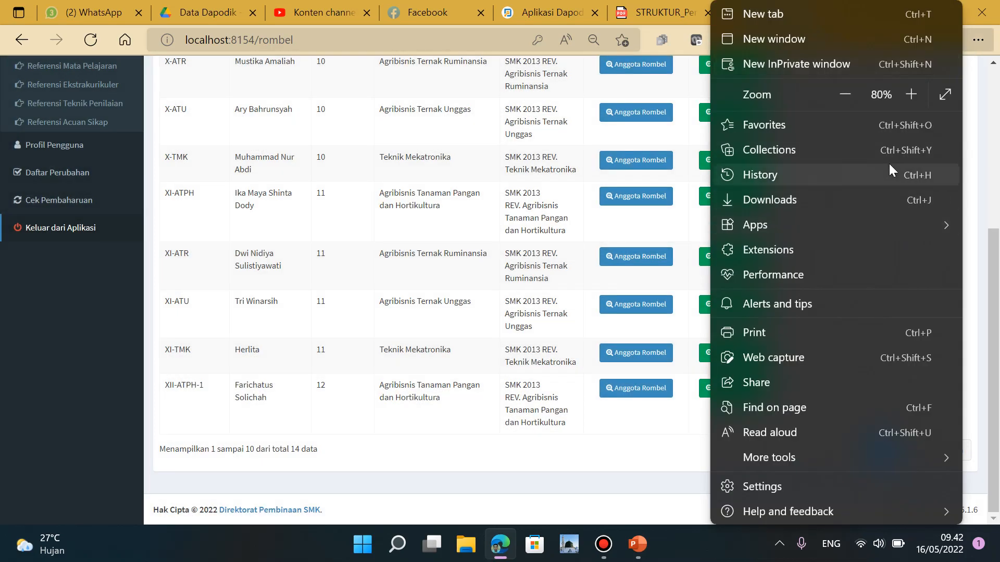
left_click(848, 94)
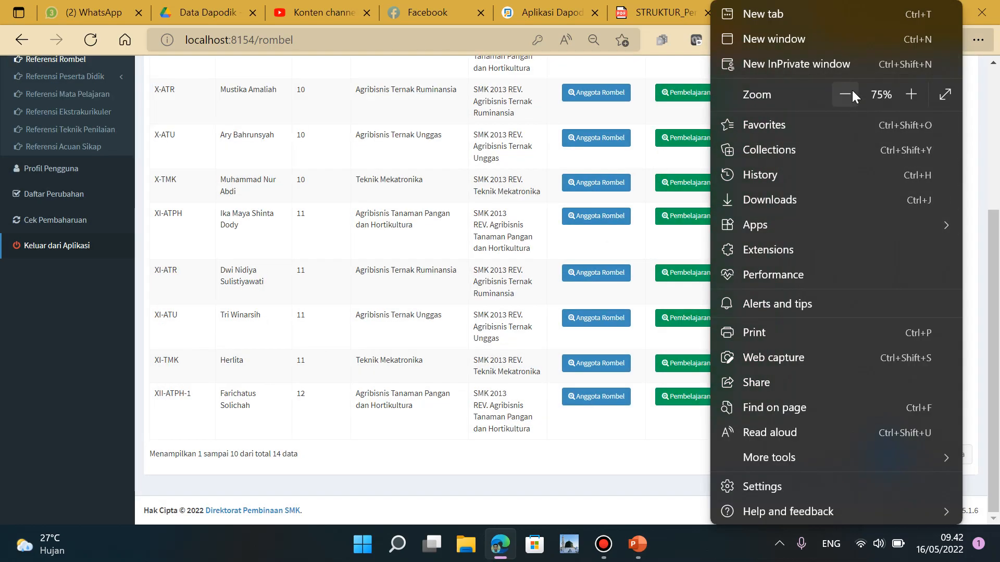
left_click(911, 95)
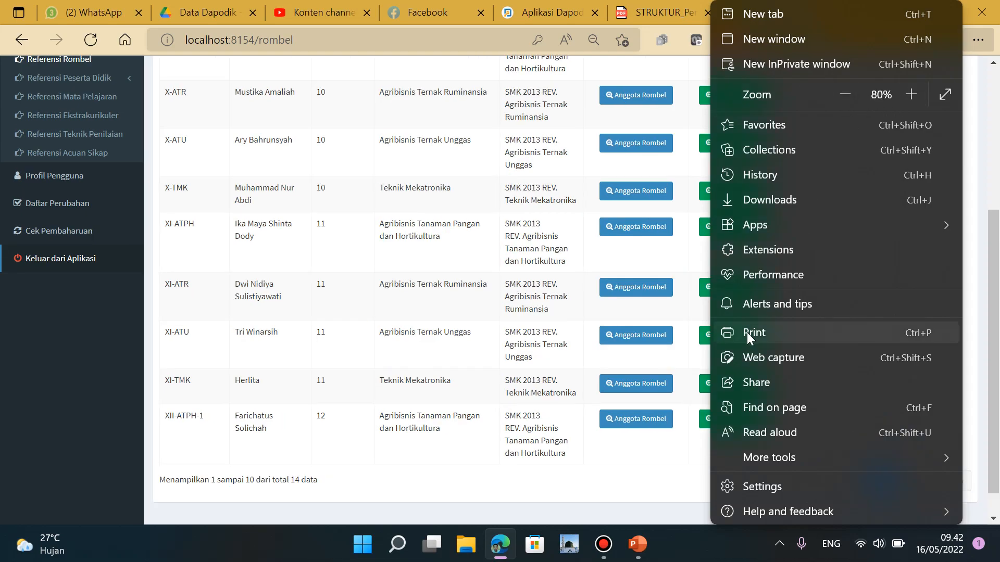
left_click(610, 498)
left_click(734, 385)
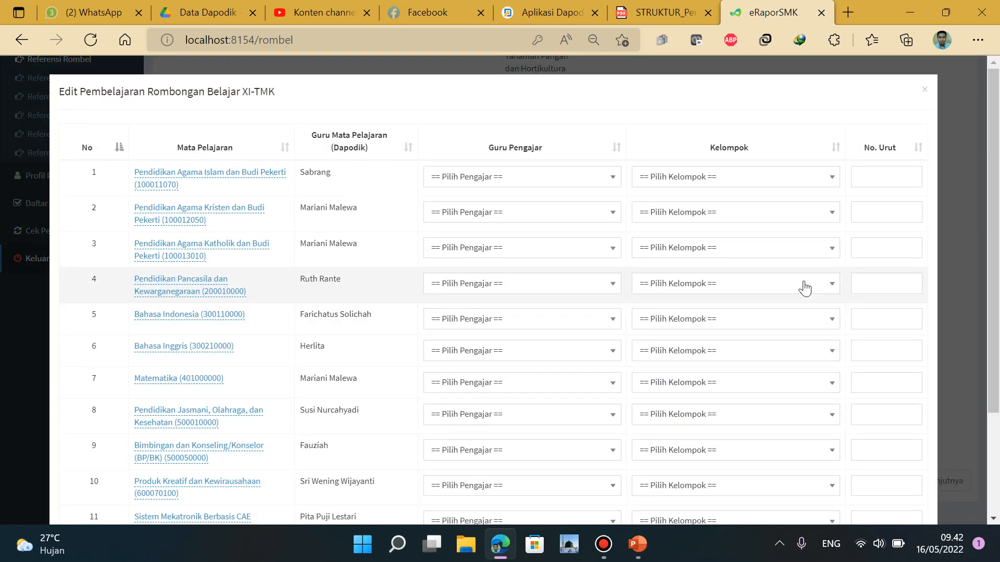
left_click(978, 39)
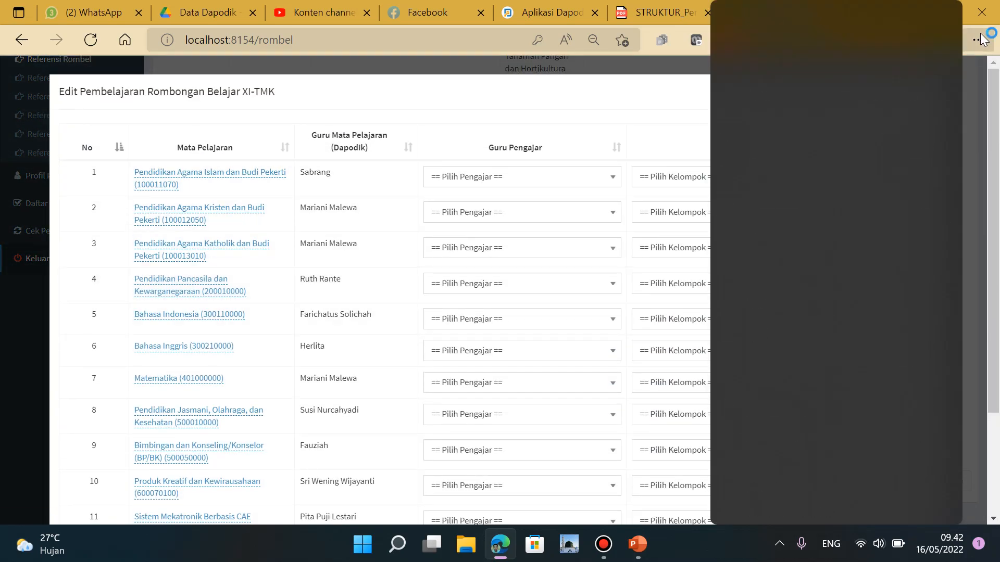
left_click(852, 95)
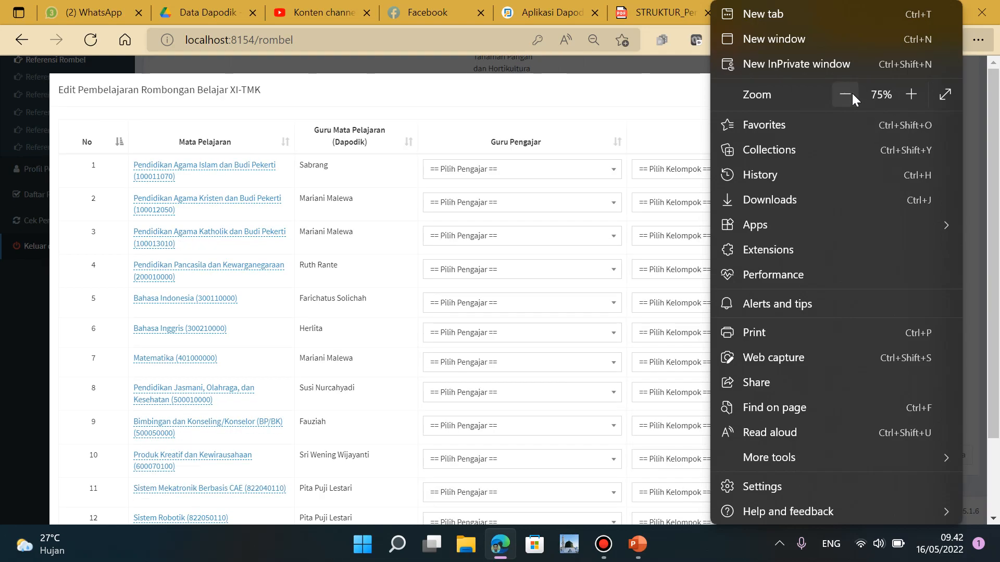
left_click(852, 95)
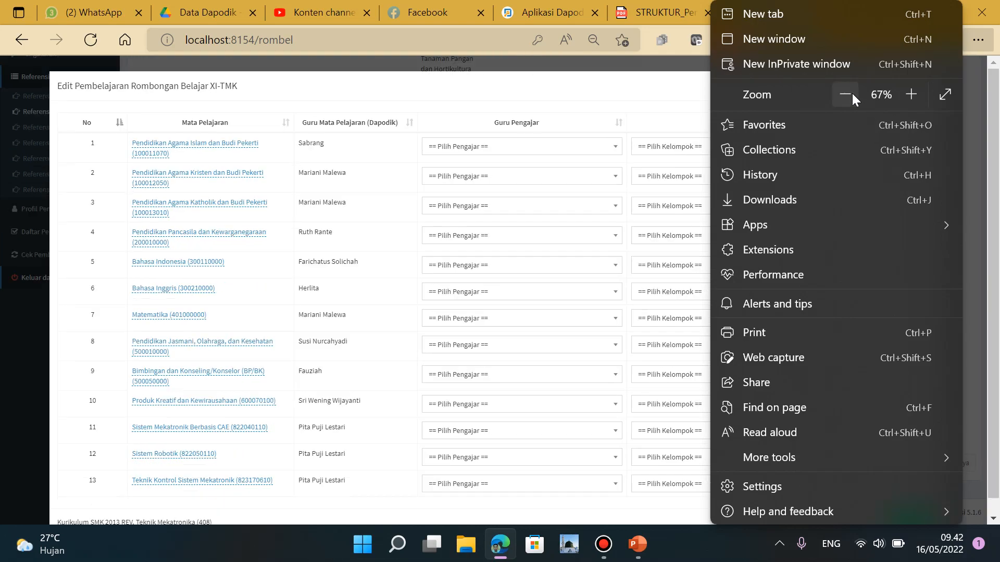
left_click(669, 90)
Give rows 1–3 no. urut 1 and kelompok A. Muatan Nasional
left_click(888, 146)
type("1")
left_click(888, 176)
type("1")
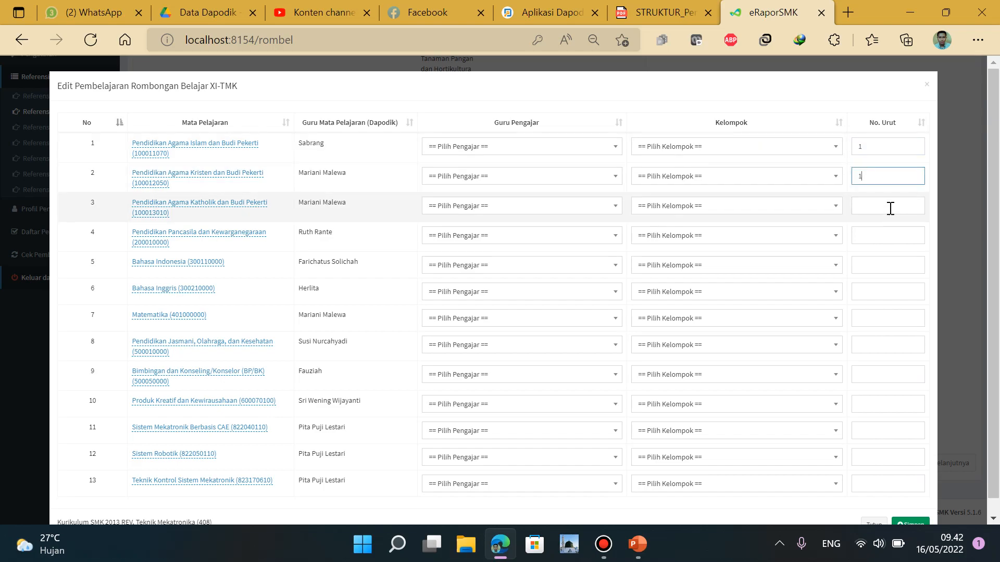
left_click(891, 205)
type("1")
left_click(756, 151)
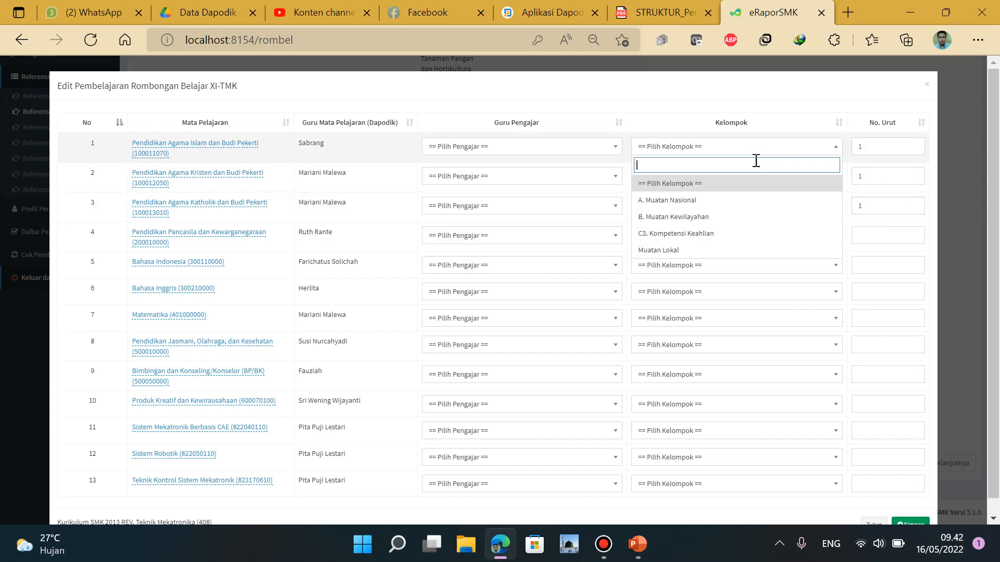
left_click(749, 198)
left_click(745, 177)
left_click(737, 230)
left_click(737, 207)
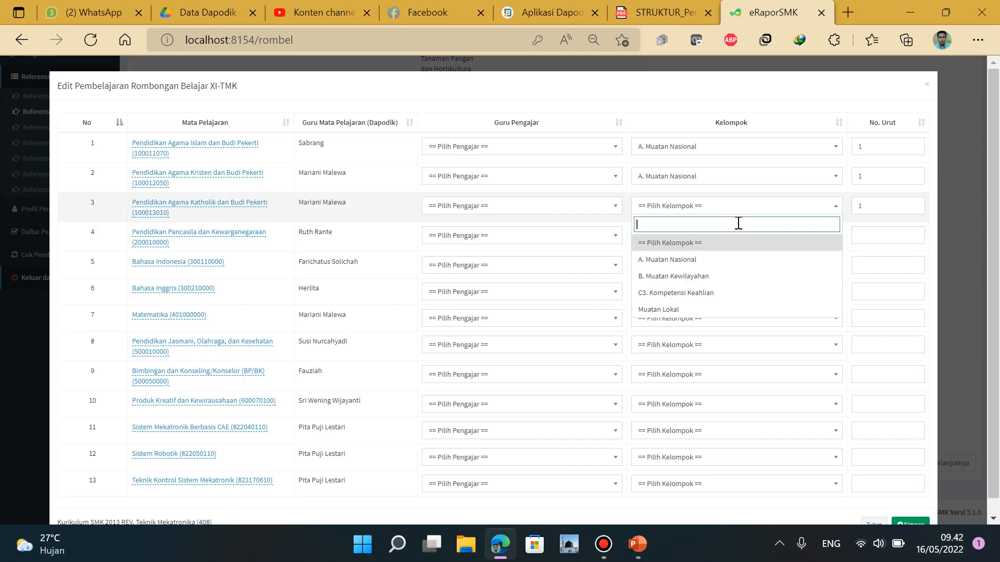
left_click(733, 260)
Set row 4 to order 2 and row 5 to order 3, both A. Muatan Nasional
left_click(868, 234)
type("2")
left_click(778, 239)
left_click(759, 280)
left_click(763, 238)
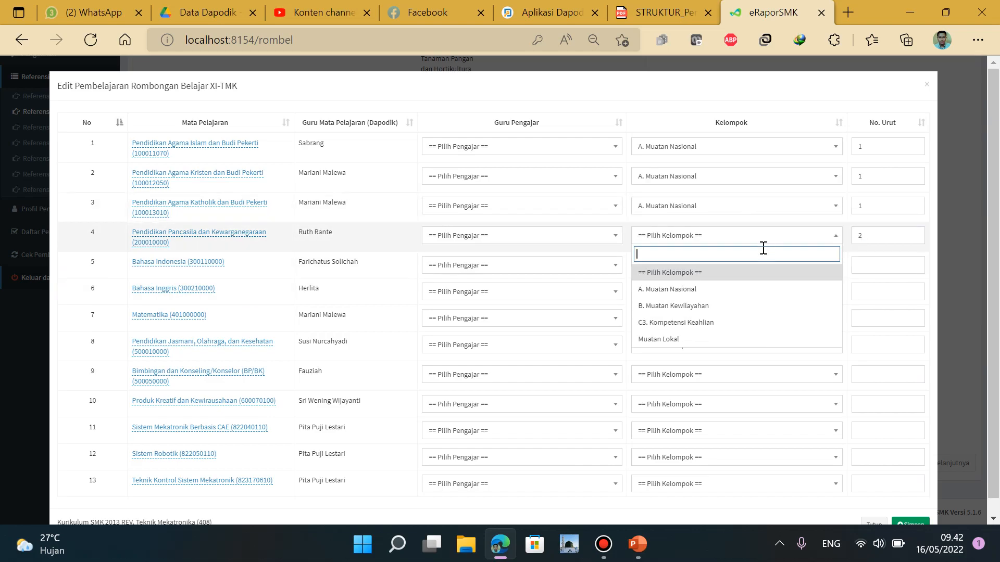
left_click(754, 290)
left_click(875, 265)
type("3")
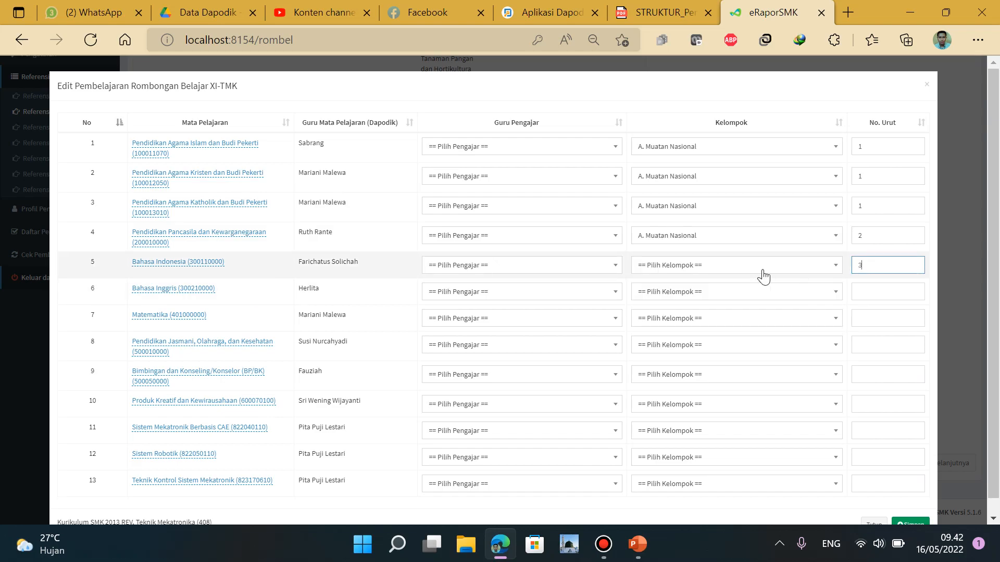
left_click(752, 266)
left_click(720, 320)
Set kelompok A. Muatan Nasional for Matematika and Bahasa Inggris
left_click(872, 319)
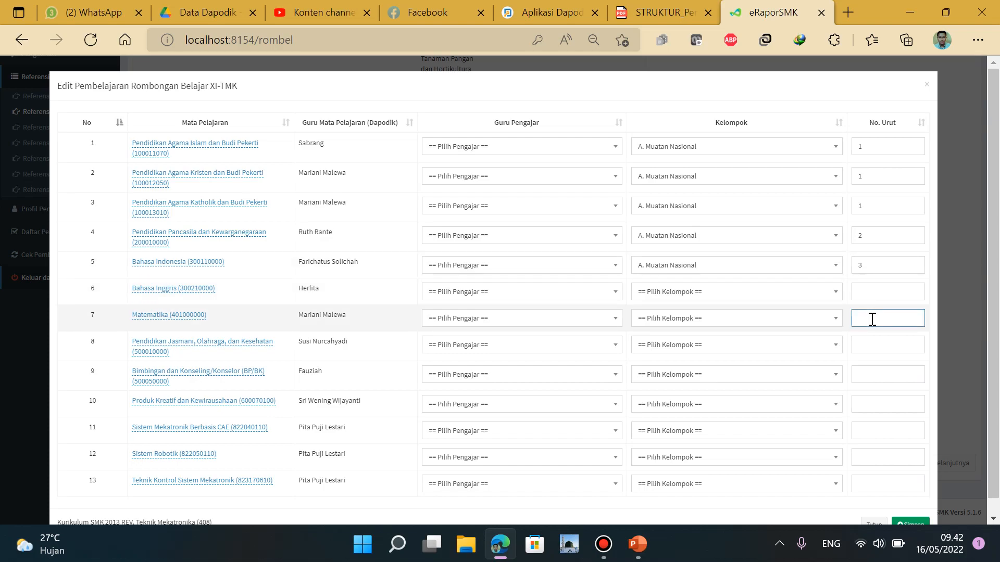
left_click(725, 321)
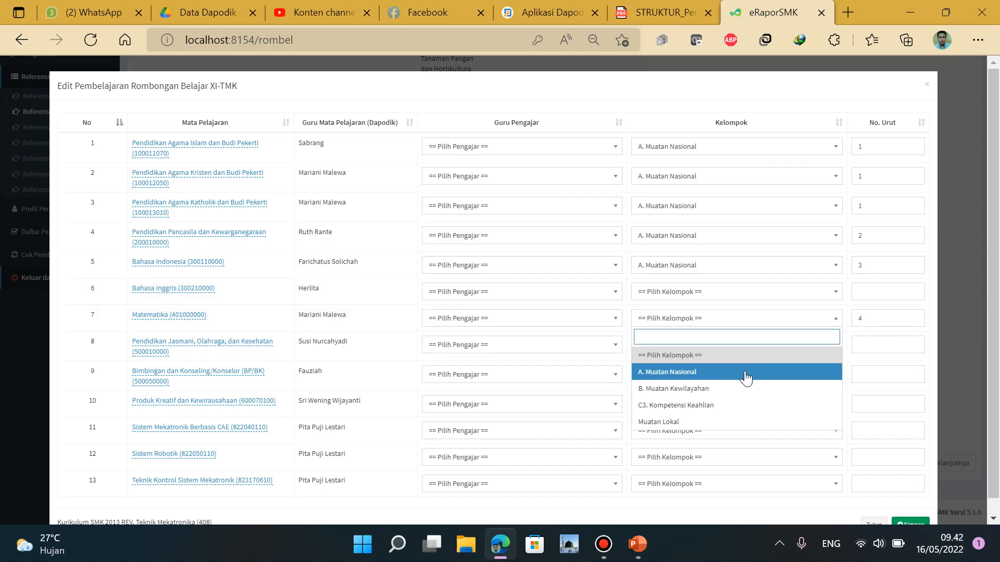
left_click(698, 349)
left_click(872, 286)
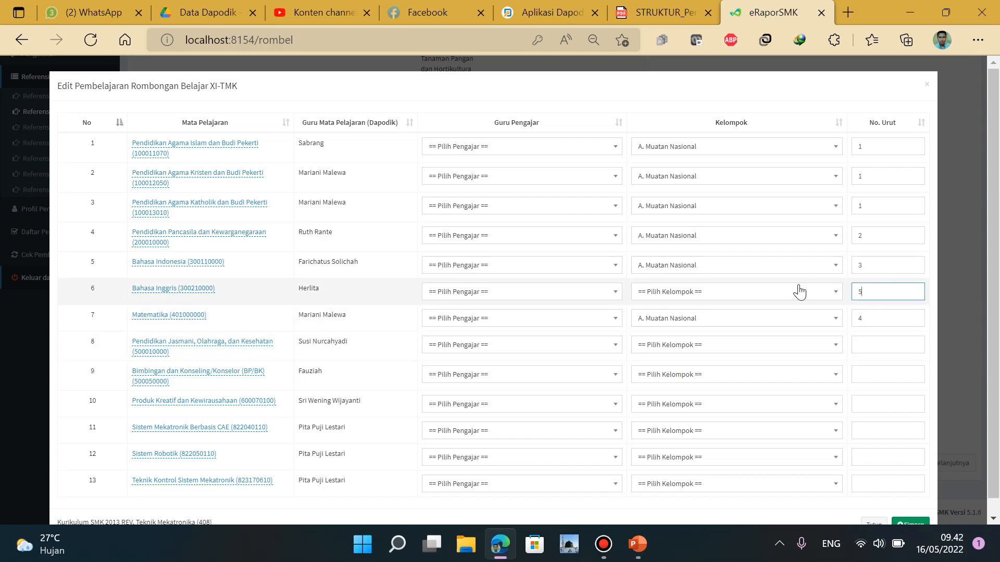
left_click(779, 294)
left_click(752, 346)
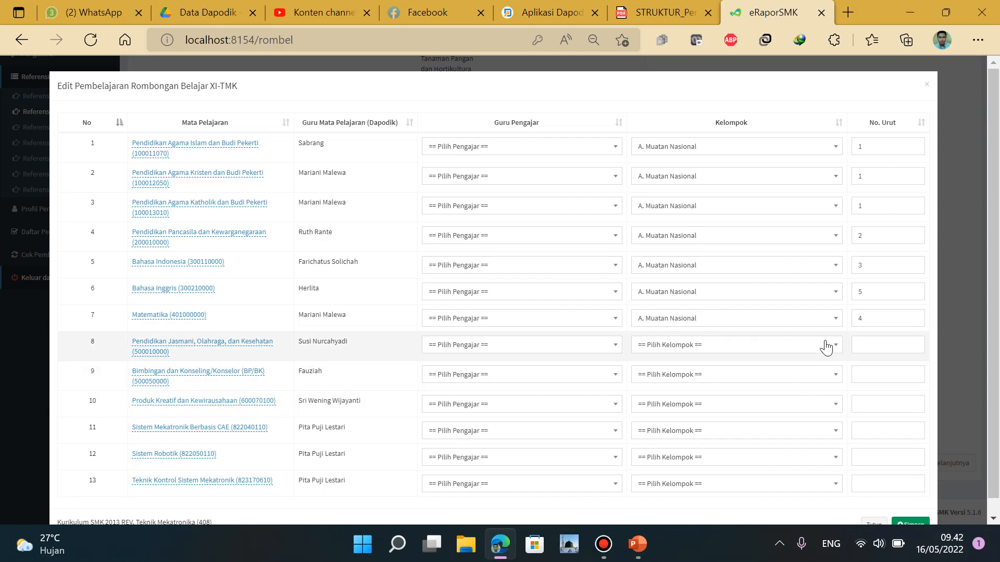
Make PJOK (row 8) order 1 in B. Muatan Kewilayahan
left_click(884, 344)
type("1")
left_click(779, 348)
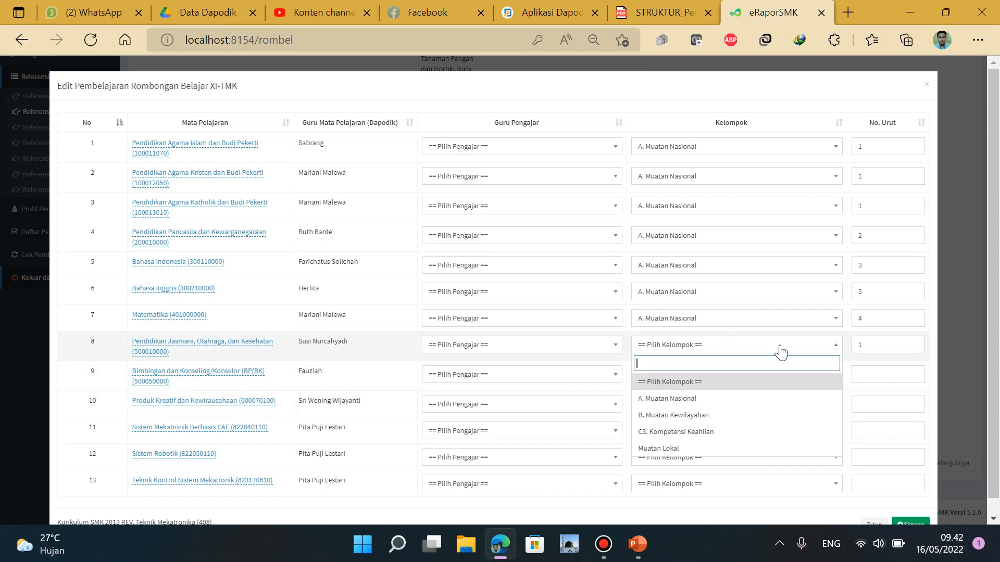
left_click(727, 415)
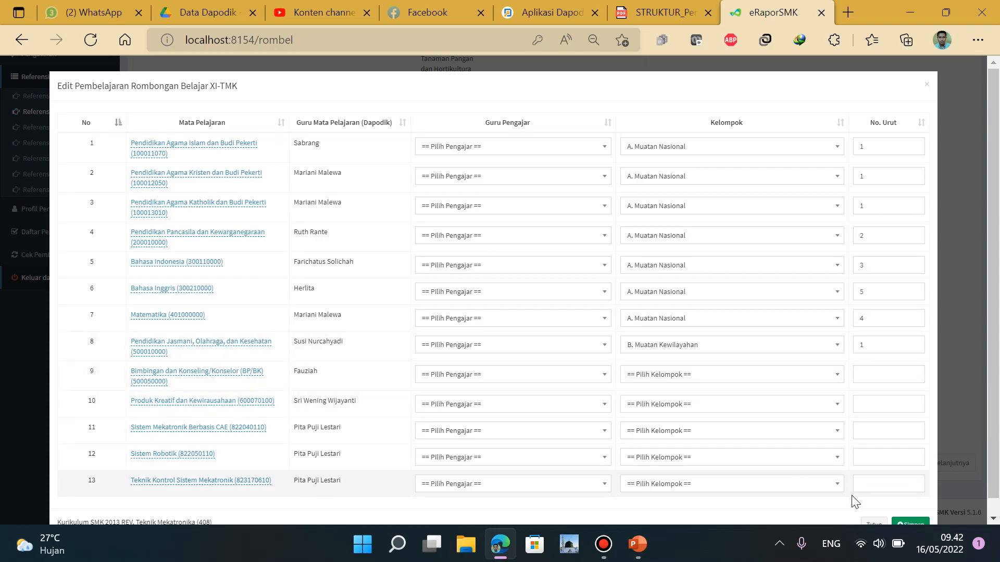
Enter no. urut for rows 10–12 as 4, 2 and 3
left_click(877, 483)
left_click(880, 431)
type("2")
left_click(877, 459)
type("3")
left_click(879, 401)
type("4")
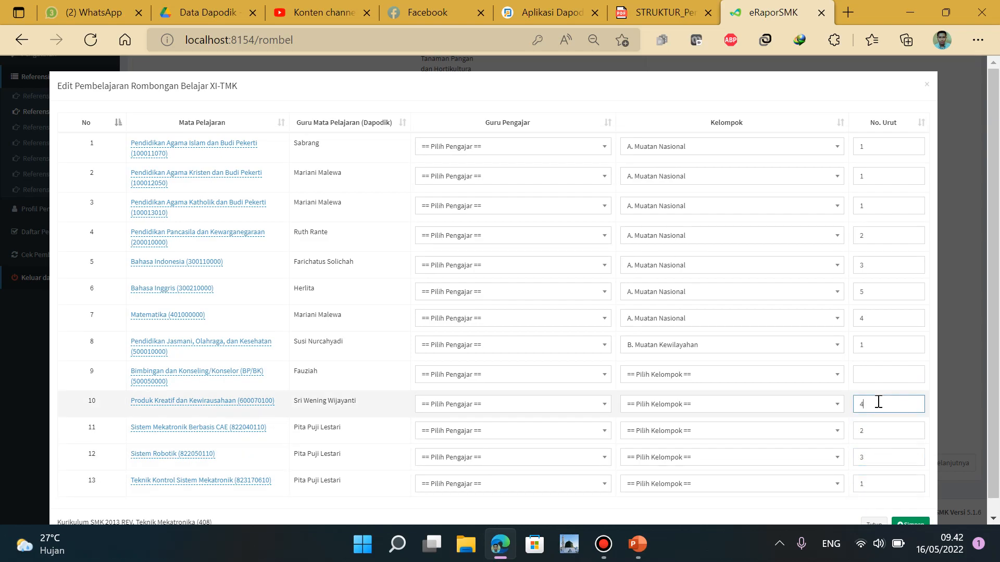
Set rows 10–13 to kelompok C3. Kompetensi Keahlian
left_click(747, 410)
left_click(724, 492)
left_click(753, 435)
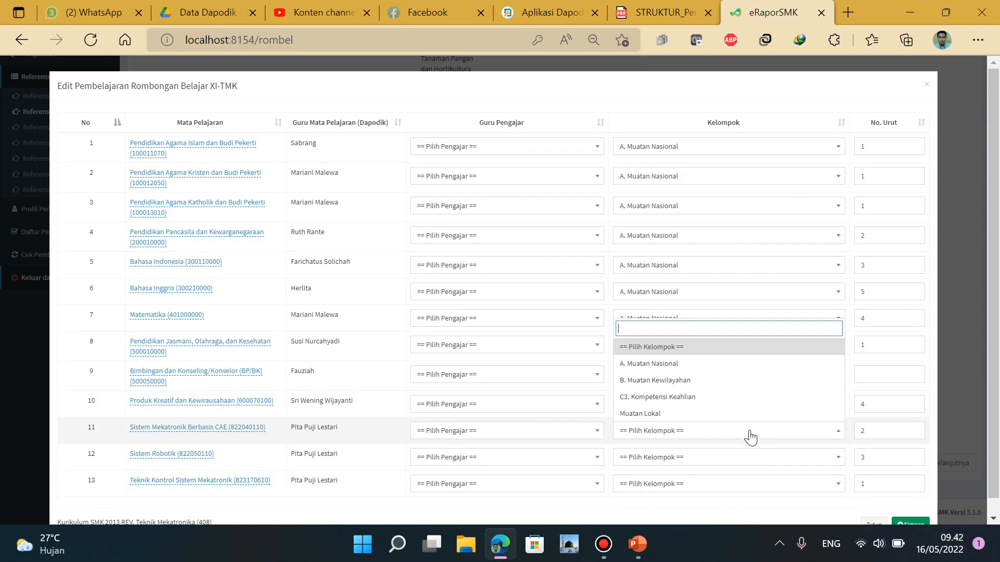
left_click(734, 401)
left_click(743, 457)
left_click(754, 419)
left_click(763, 486)
left_click(764, 450)
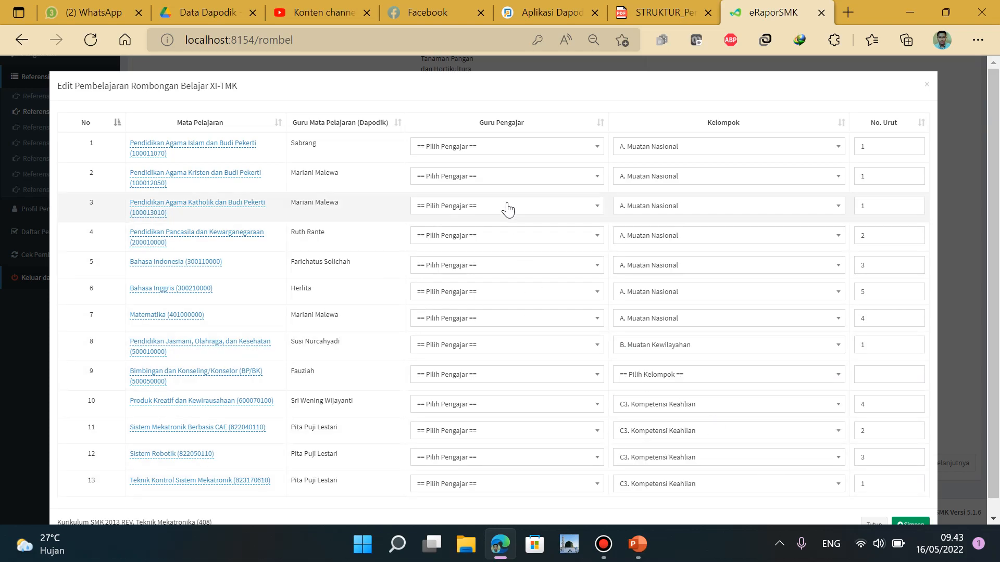
Search for the teacher by name and assign them to Sistem Mekatronik Berbasis CAE and Sistem Robotik
left_click(515, 433)
type("rahma")
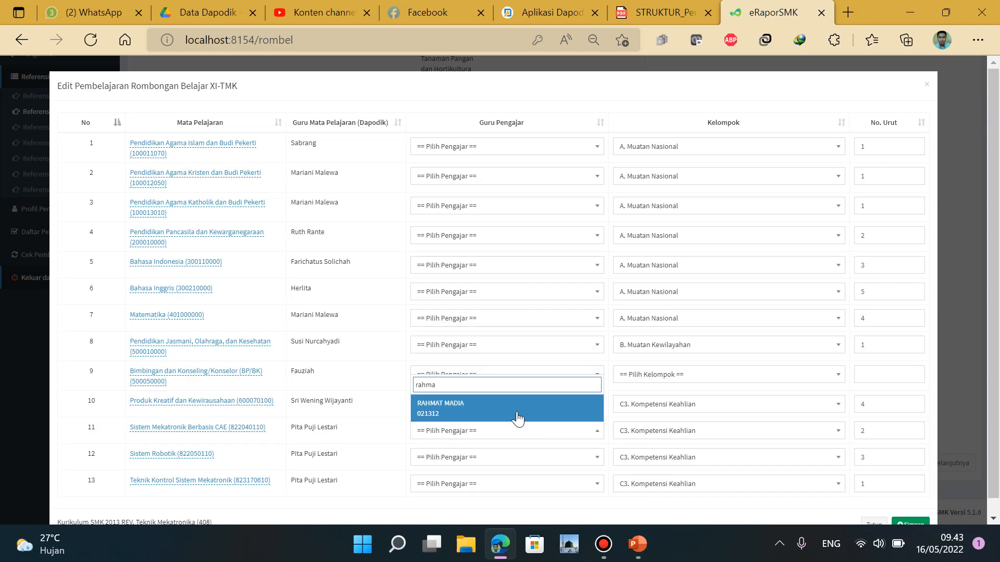
left_click(517, 415)
left_click(516, 437)
left_click(517, 440)
left_click(515, 458)
type("rahm")
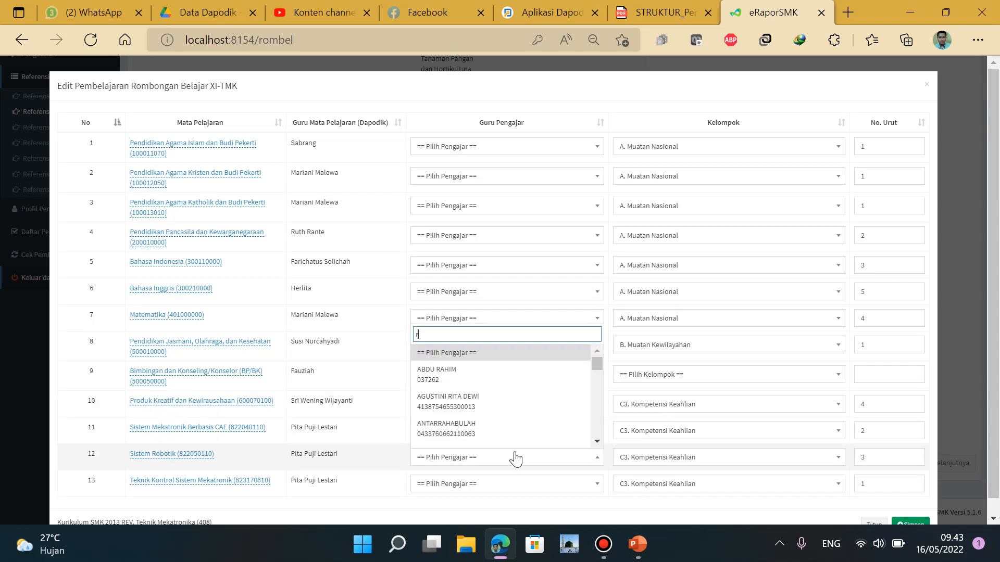
left_click(518, 437)
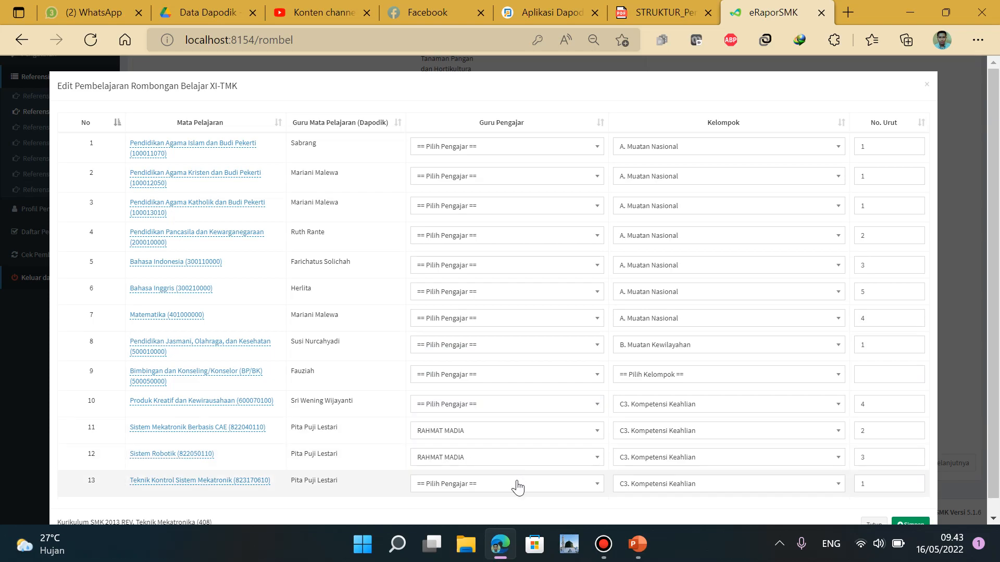
Give Teknik Kontrol Sistem Mekatronik the same teacher and save the pembelajaran with Simpan
left_click(517, 484)
type("rah")
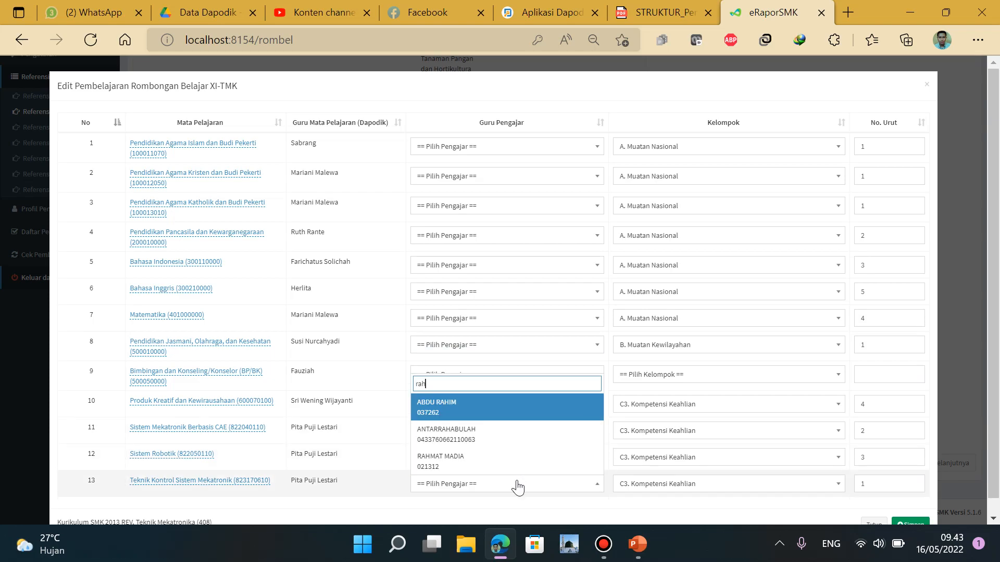
left_click(515, 465)
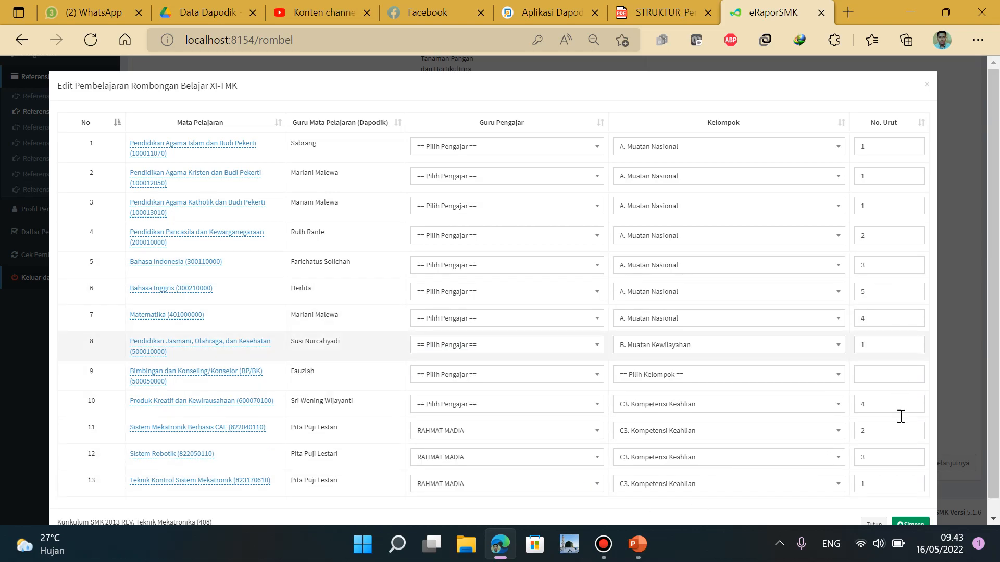
left_click(913, 527)
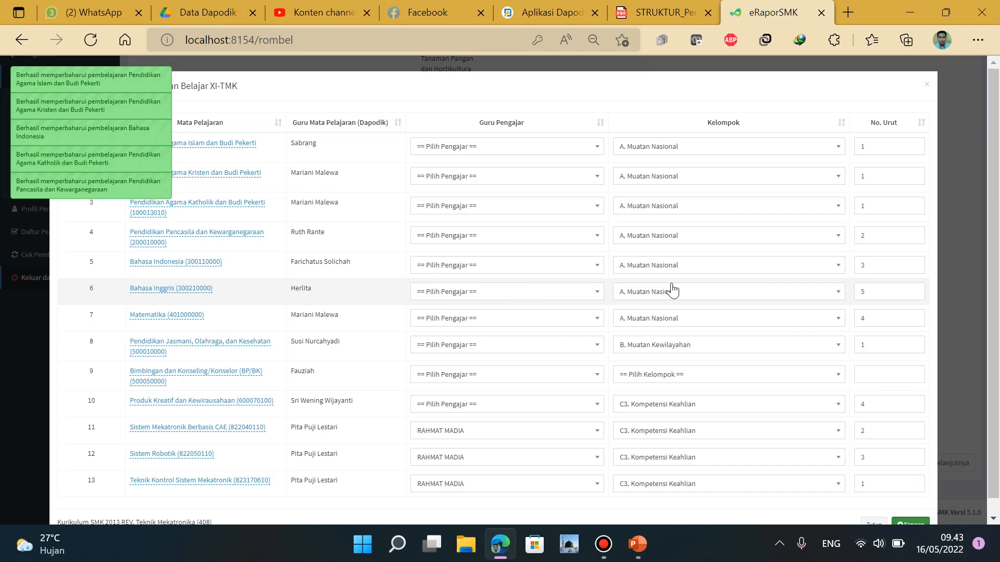
Reset the browser zoom to 100% and close the XI-TMK Edit Pembelajaran modal
left_click(978, 39)
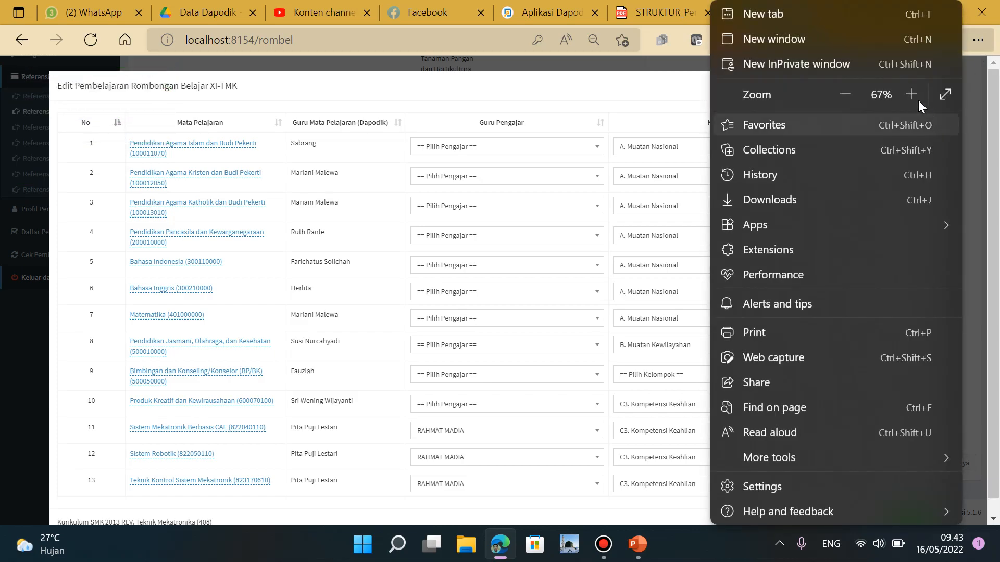
left_click(912, 94)
left_click(913, 95)
left_click(912, 94)
left_click(912, 94)
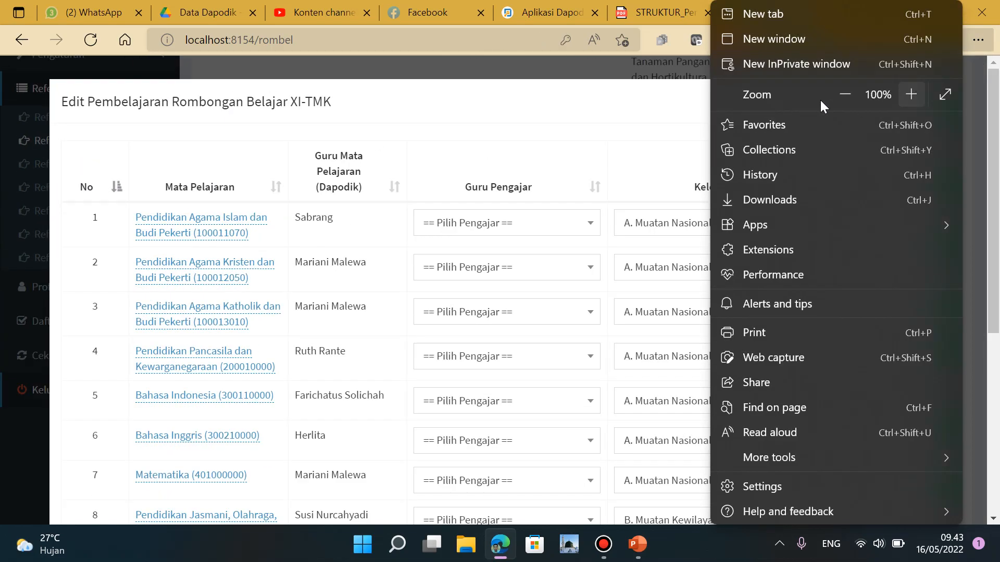
left_click(613, 108)
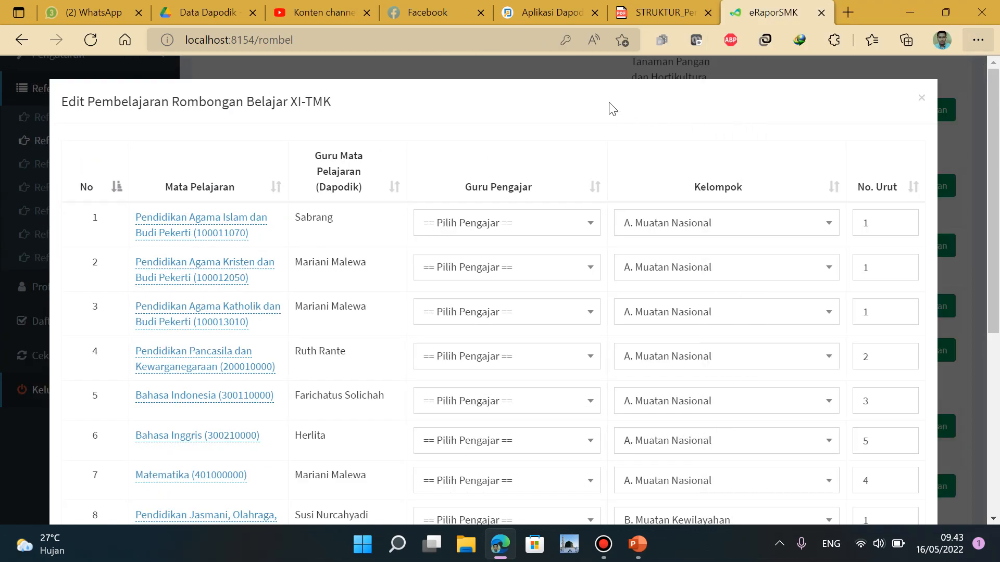
left_click(922, 100)
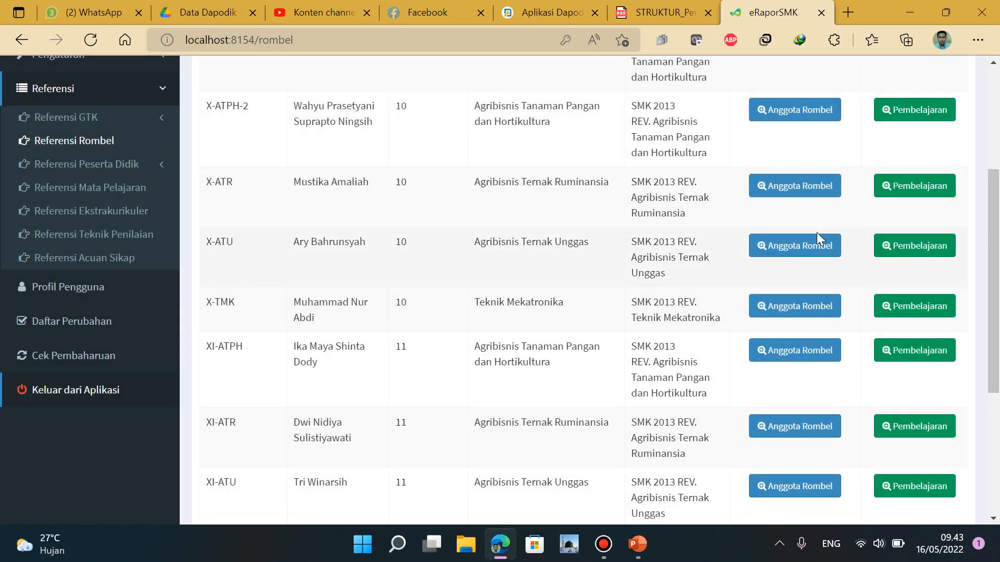
scroll(817, 232, "up", 3)
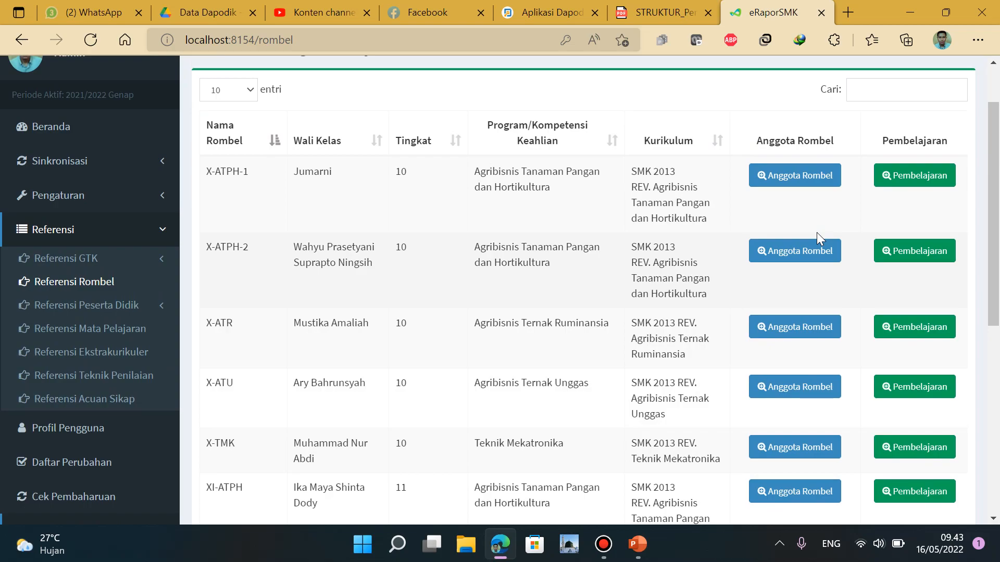
scroll(437, 277, "down", 6)
scroll(437, 278, "up", 8)
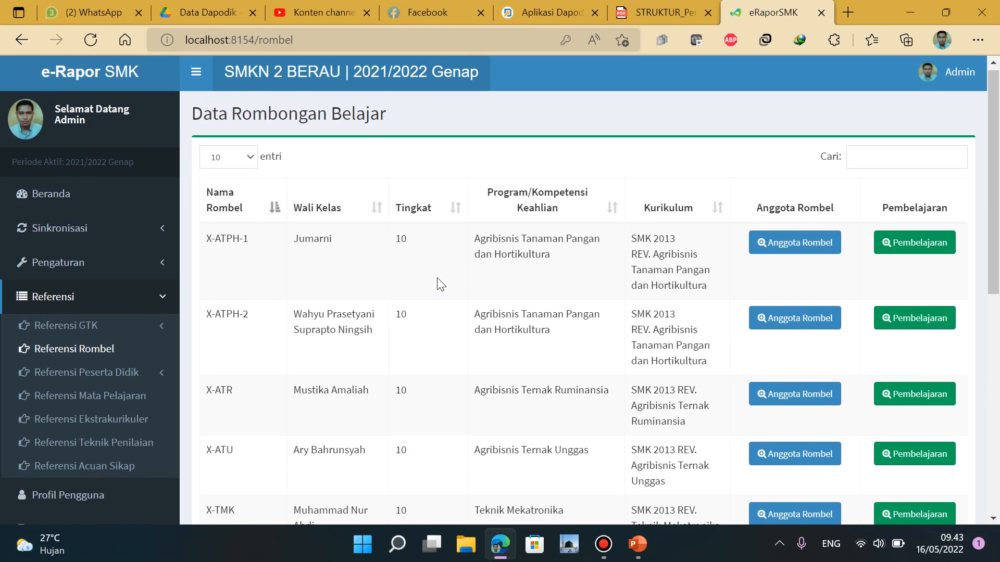